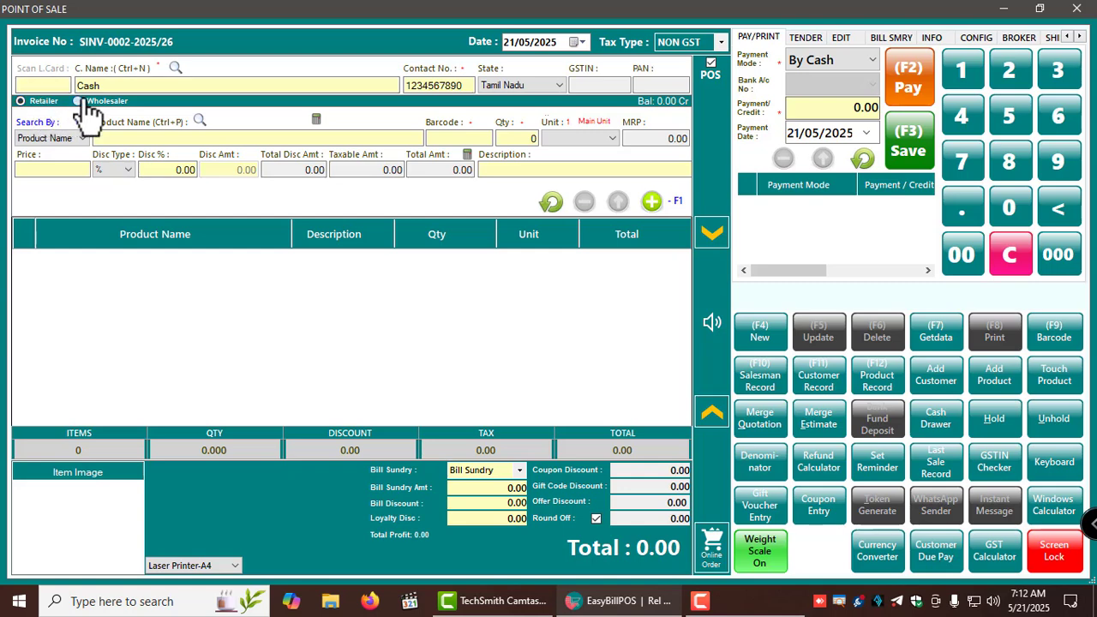
Search the products by Batch No for KLM and clear the search text.
{"action": "left_click", "coordinate": [60, 142]}
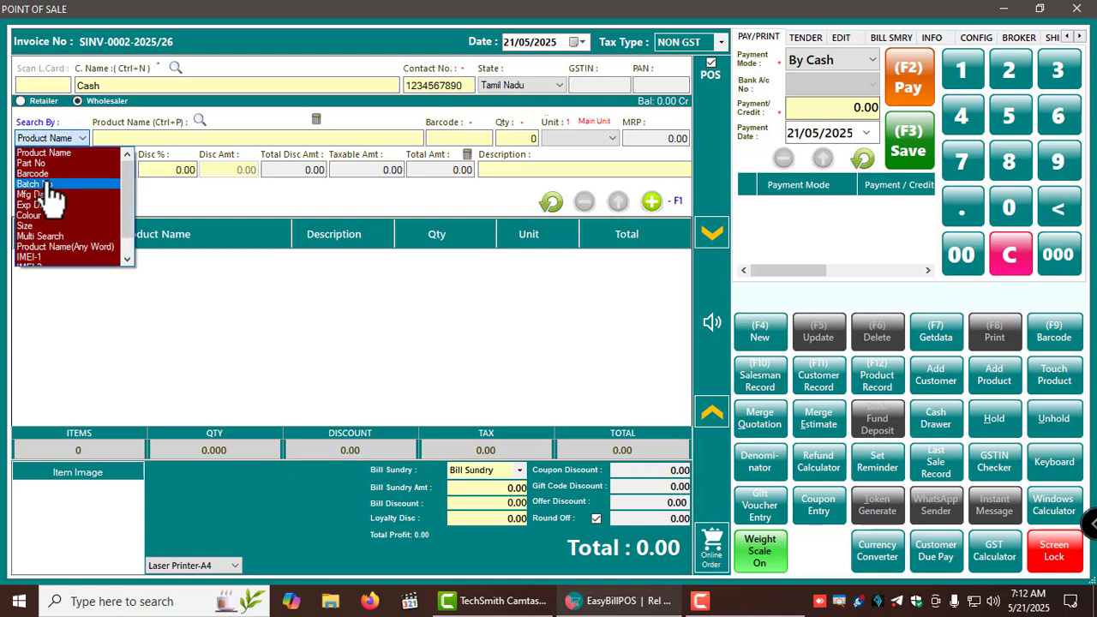
{"action": "left_click", "coordinate": [47, 185]}
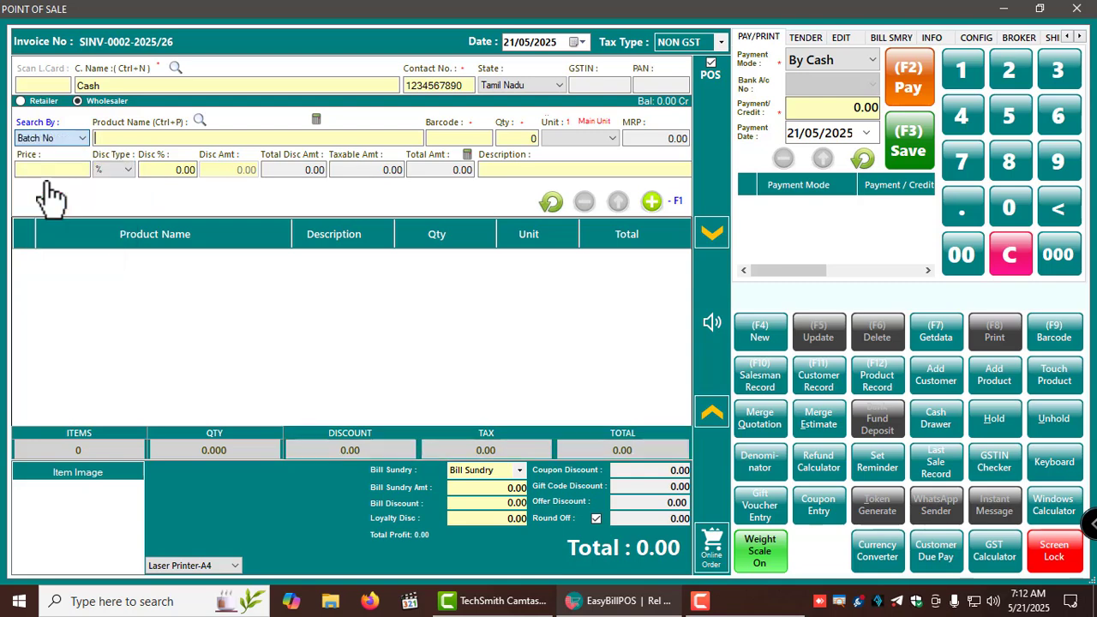
{"action": "left_click", "coordinate": [105, 139]}
{"action": "type", "text": "k"}
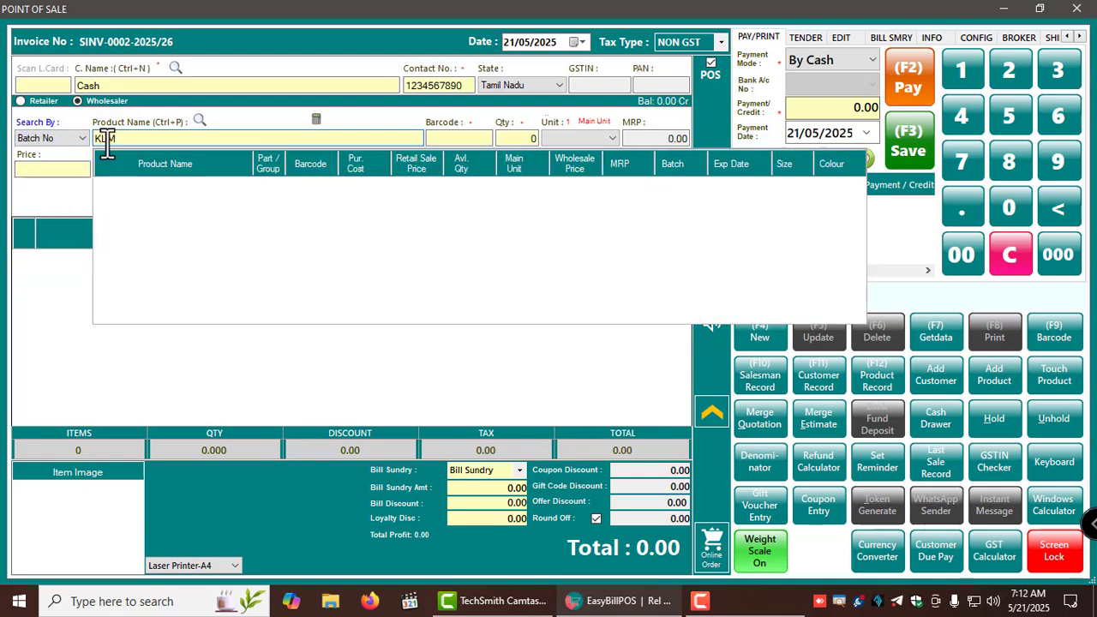
{"action": "key", "text": "BackSpace"}
{"action": "key", "text": "BackSpace"}
{"action": "key", "text": "BackSpace"}
Search by Product Name for KL, add 2"INCH X 1/4 NICKLE CARRIAGE BOLD SET to the invoice and select its row.
{"action": "left_click", "coordinate": [63, 140]}
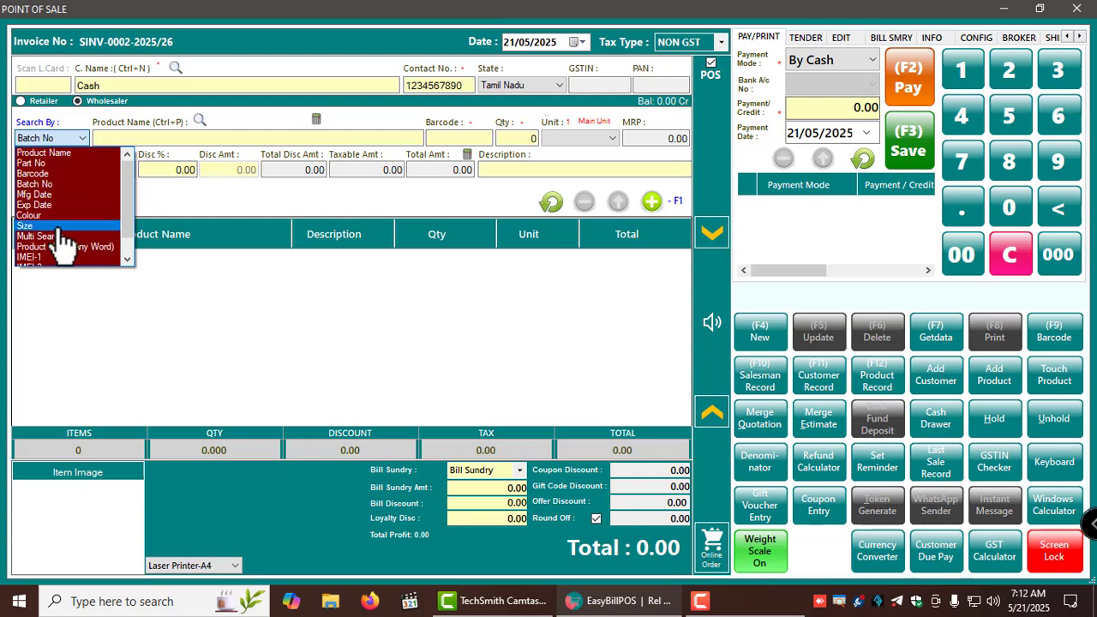
{"action": "scroll", "coordinate": [56, 240], "scroll_direction": "down", "scroll_amount": 1}
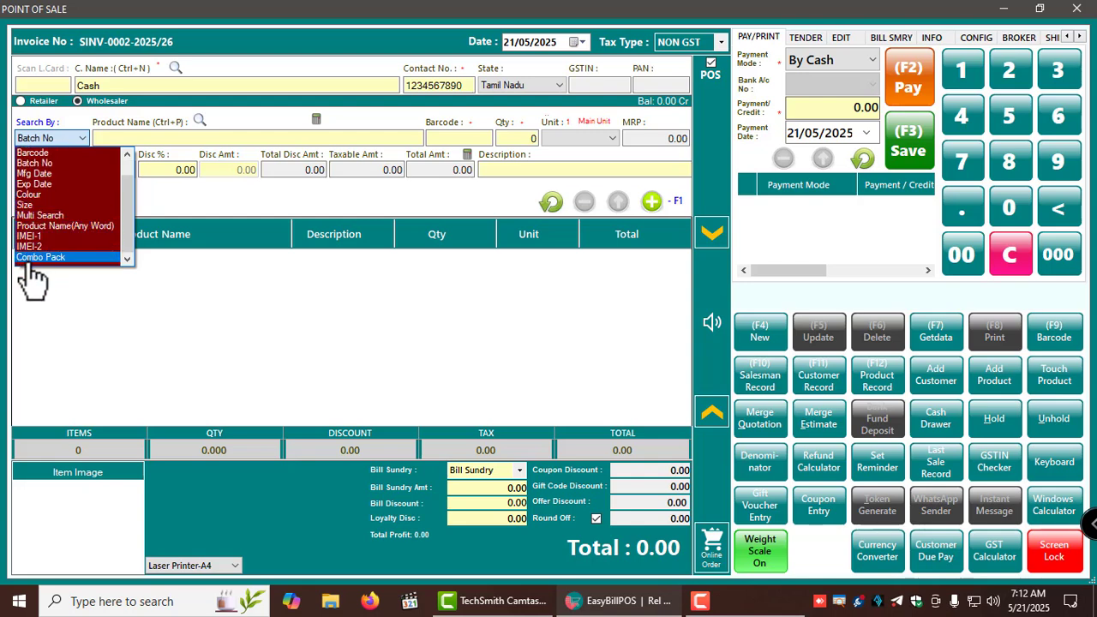
{"action": "scroll", "coordinate": [122, 201], "scroll_direction": "up", "scroll_amount": 1}
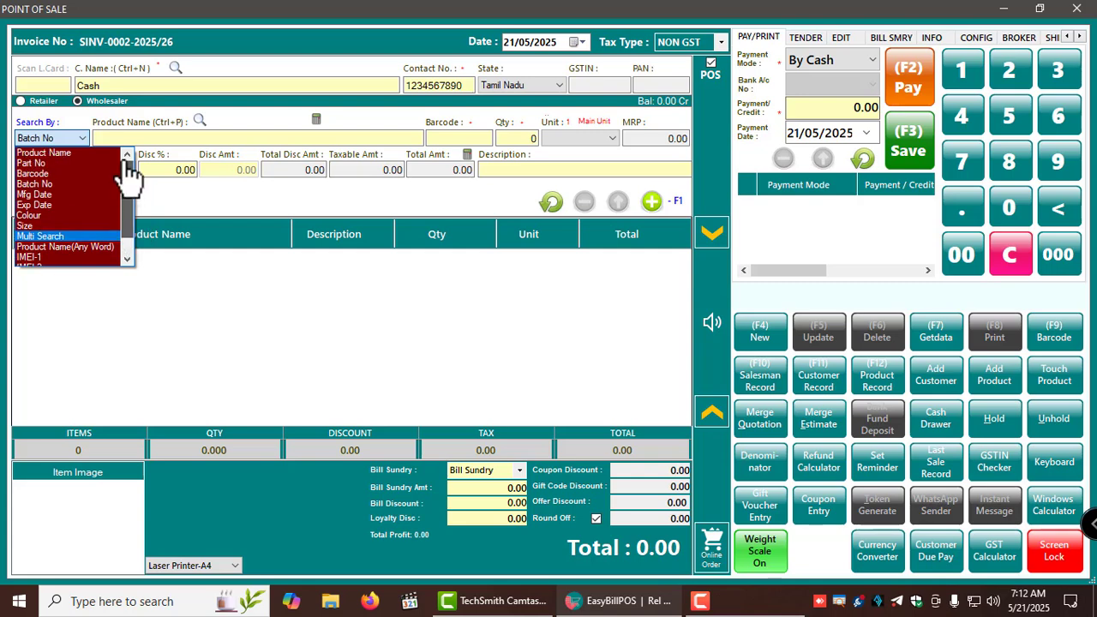
{"action": "left_click", "coordinate": [49, 155]}
{"action": "type", "text": "KLM"}
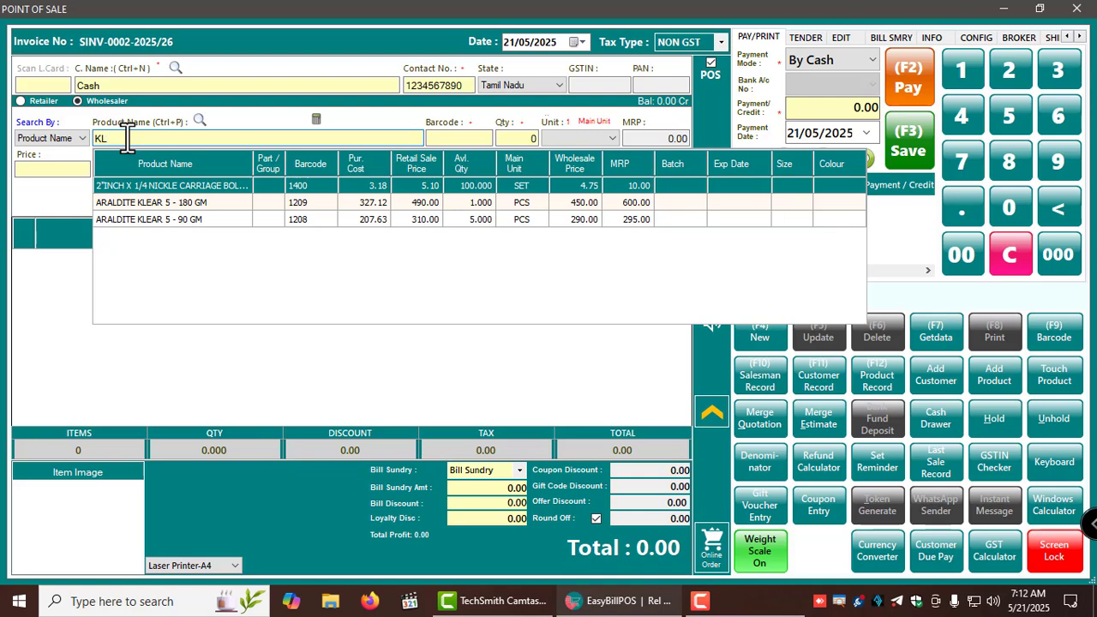
{"action": "key", "text": "Return"}
{"action": "left_click", "coordinate": [268, 273]}
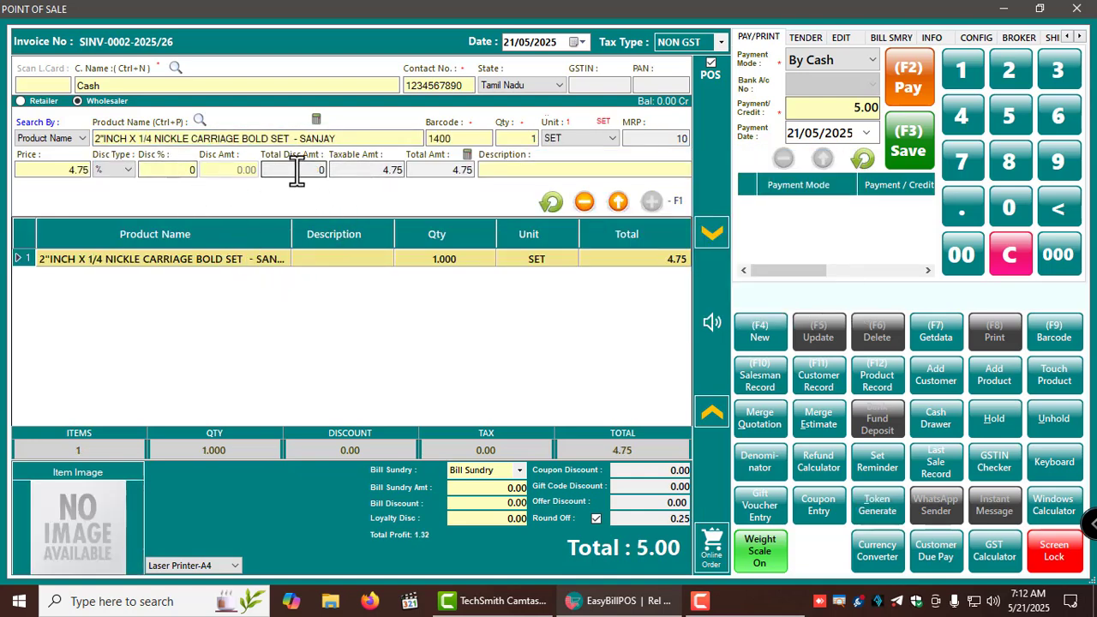
Look at the Square Footage Calculator and the Product Dash Board's purchase and sale rate search, closing both.
{"action": "left_click", "coordinate": [315, 119]}
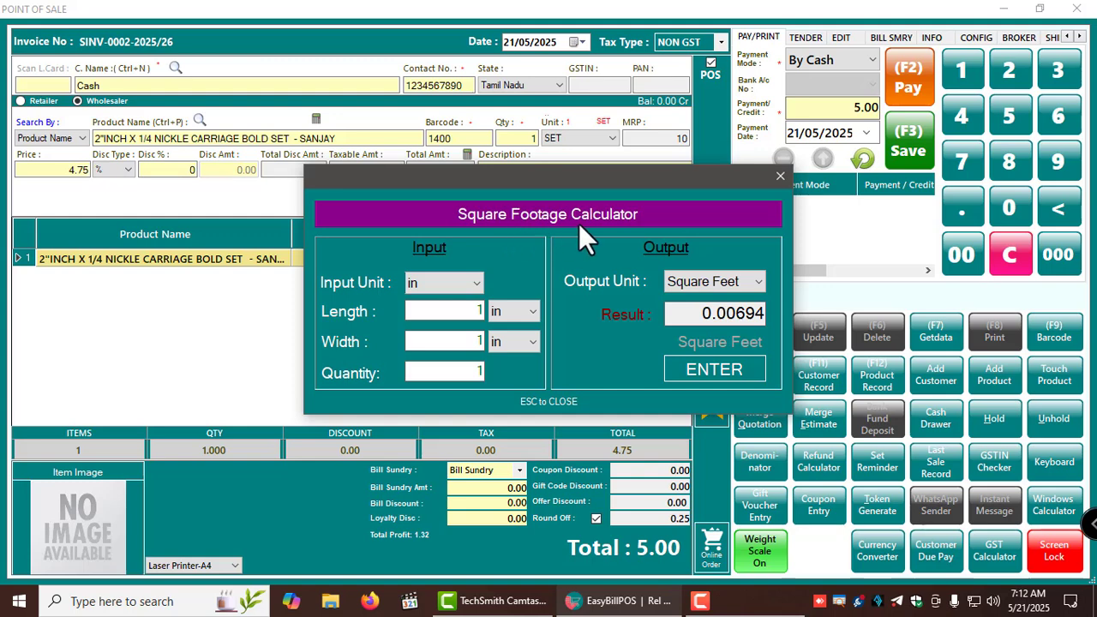
{"action": "left_click", "coordinate": [778, 176]}
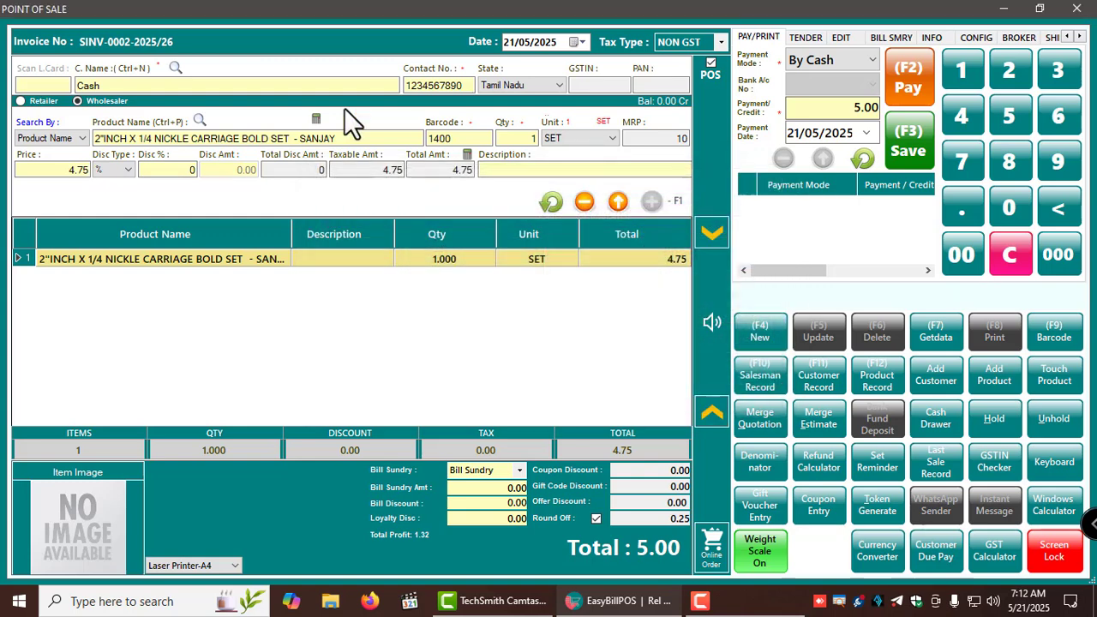
{"action": "left_click", "coordinate": [199, 121]}
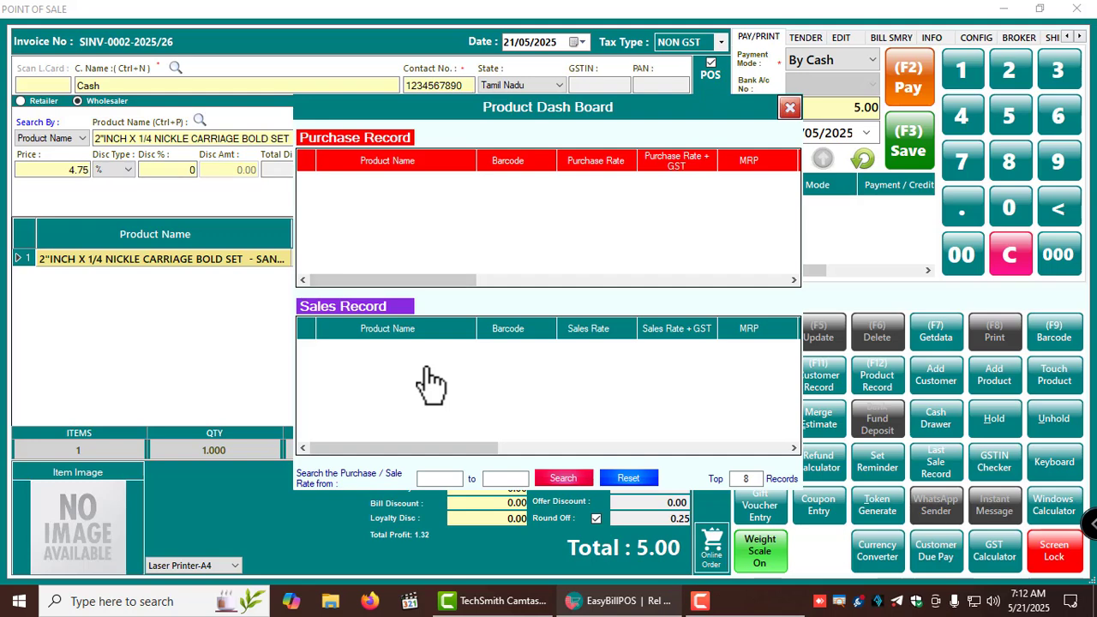
{"action": "left_click", "coordinate": [437, 480]}
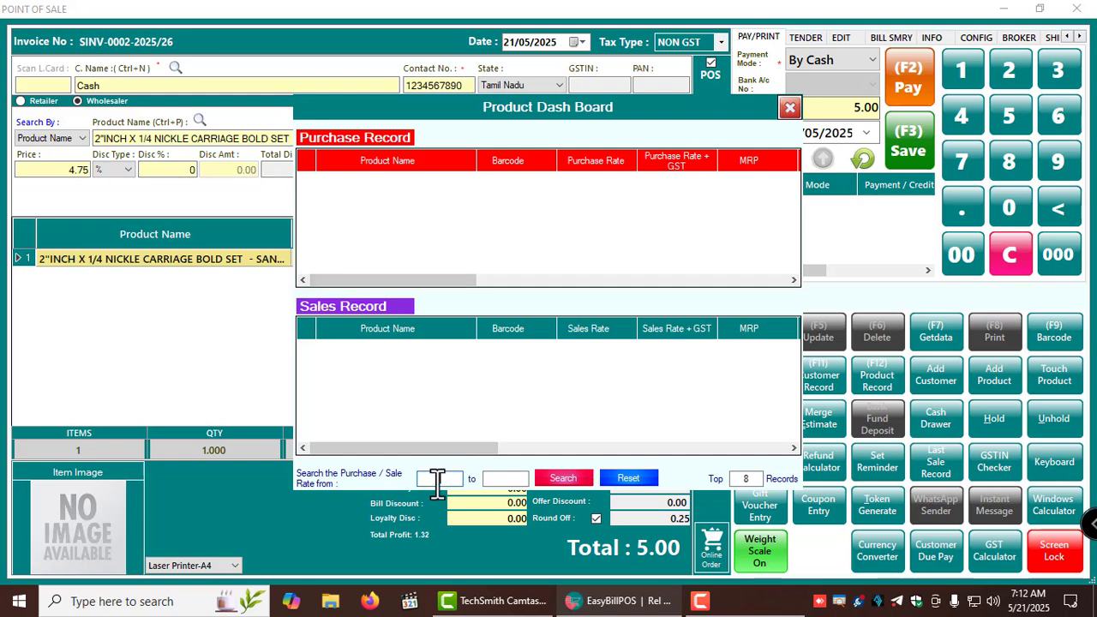
{"action": "left_click", "coordinate": [500, 480]}
{"action": "left_click", "coordinate": [789, 107]}
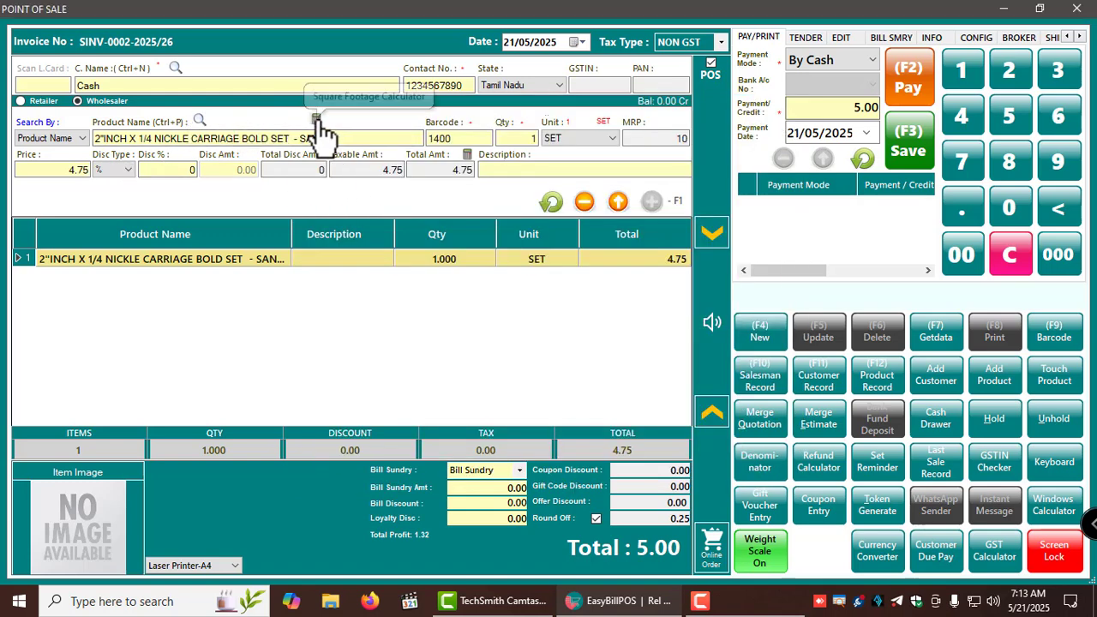
Reopen the Square Footage Calculator and examine its length, width, quantity and result fields.
{"action": "left_click", "coordinate": [316, 120]}
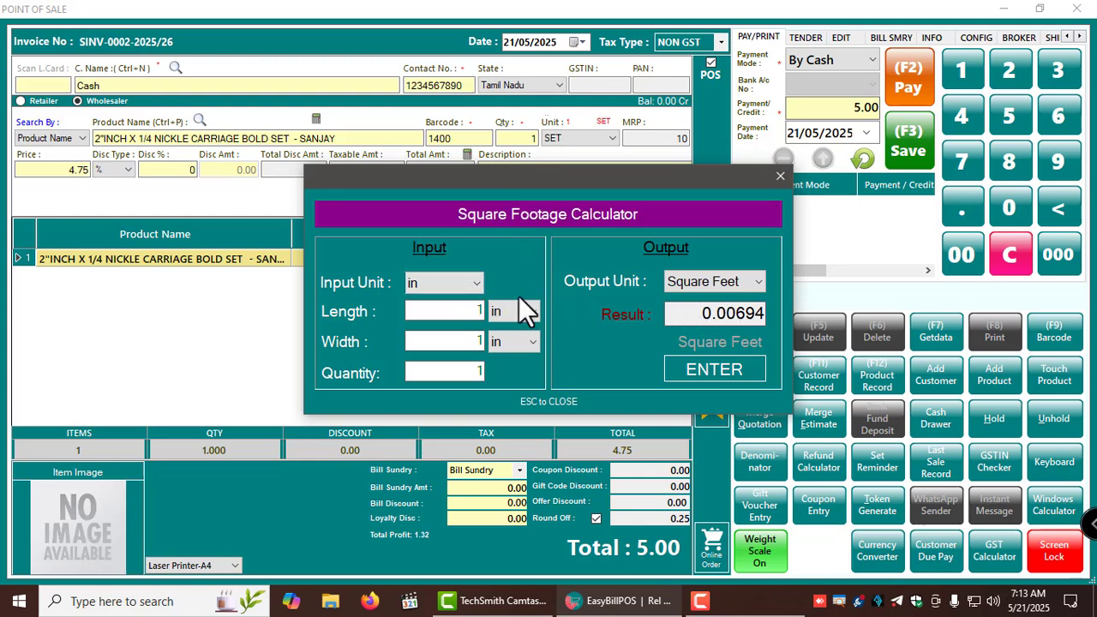
{"action": "left_click", "coordinate": [443, 311]}
{"action": "left_click", "coordinate": [441, 343]}
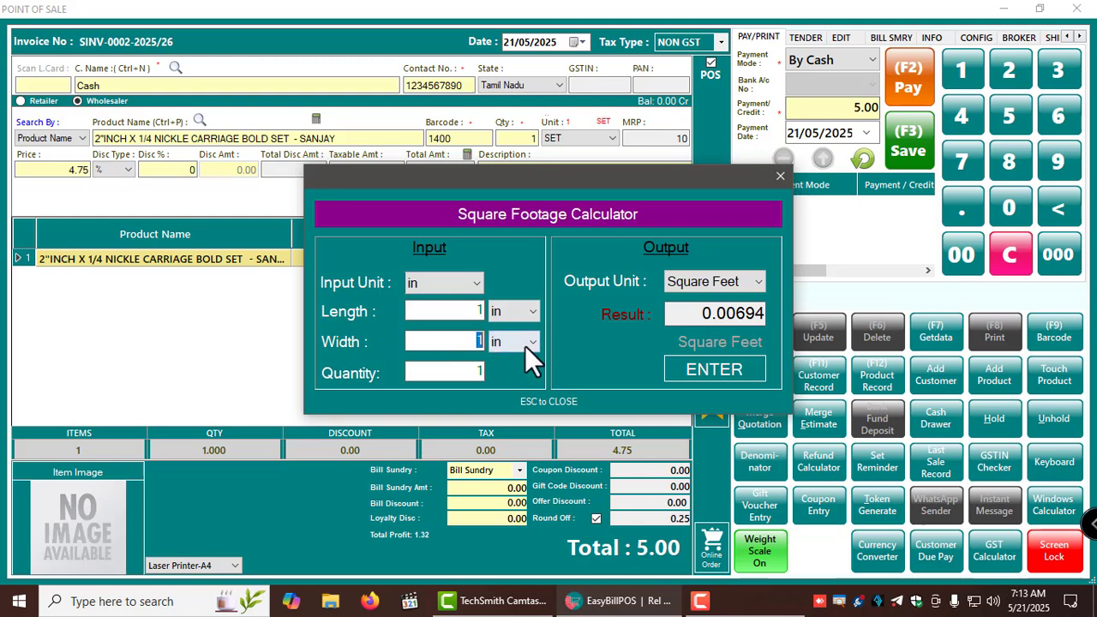
{"action": "left_click", "coordinate": [422, 374]}
{"action": "left_click", "coordinate": [731, 314]}
Compare the calculator's result in Square Inches, Square Yards and Square Meters by changing the output unit.
{"action": "left_click", "coordinate": [725, 282]}
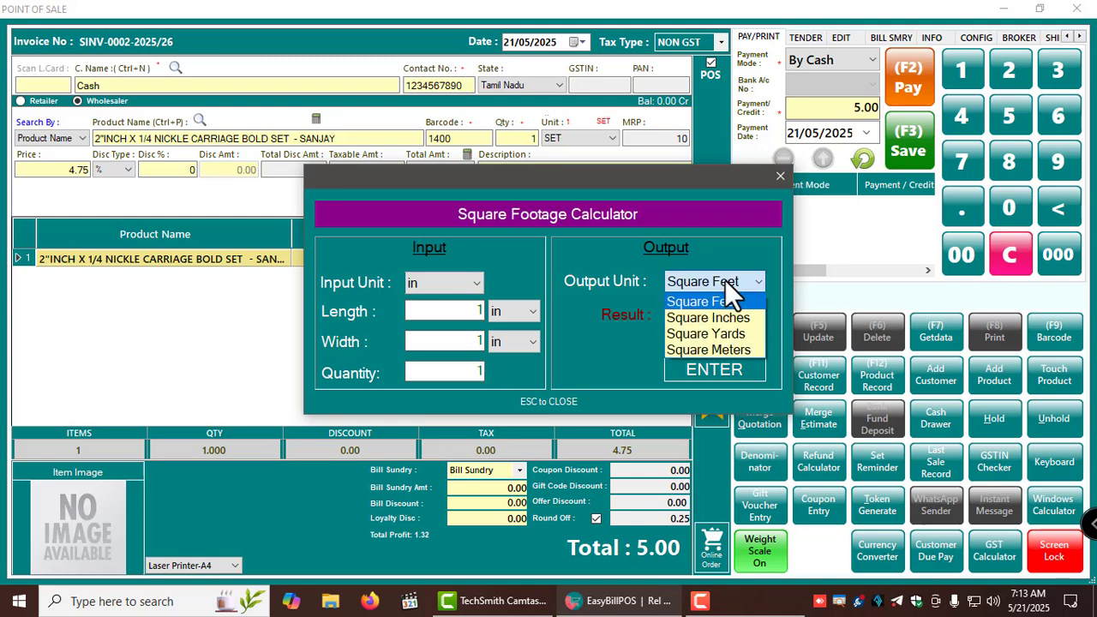
{"action": "left_click", "coordinate": [705, 319]}
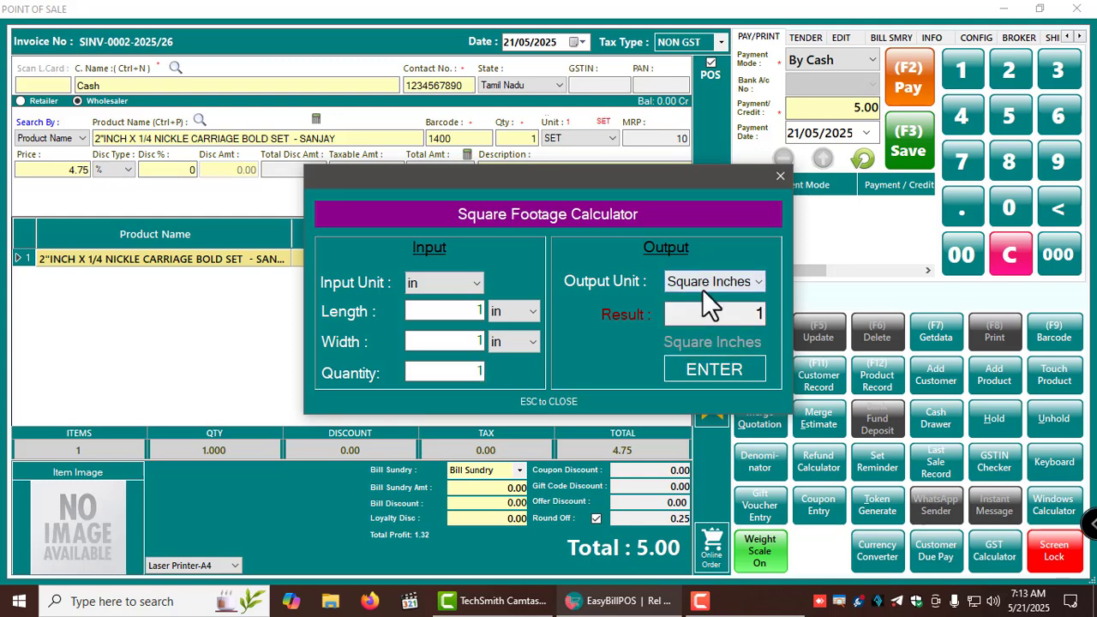
{"action": "left_click", "coordinate": [702, 286]}
{"action": "left_click", "coordinate": [693, 333]}
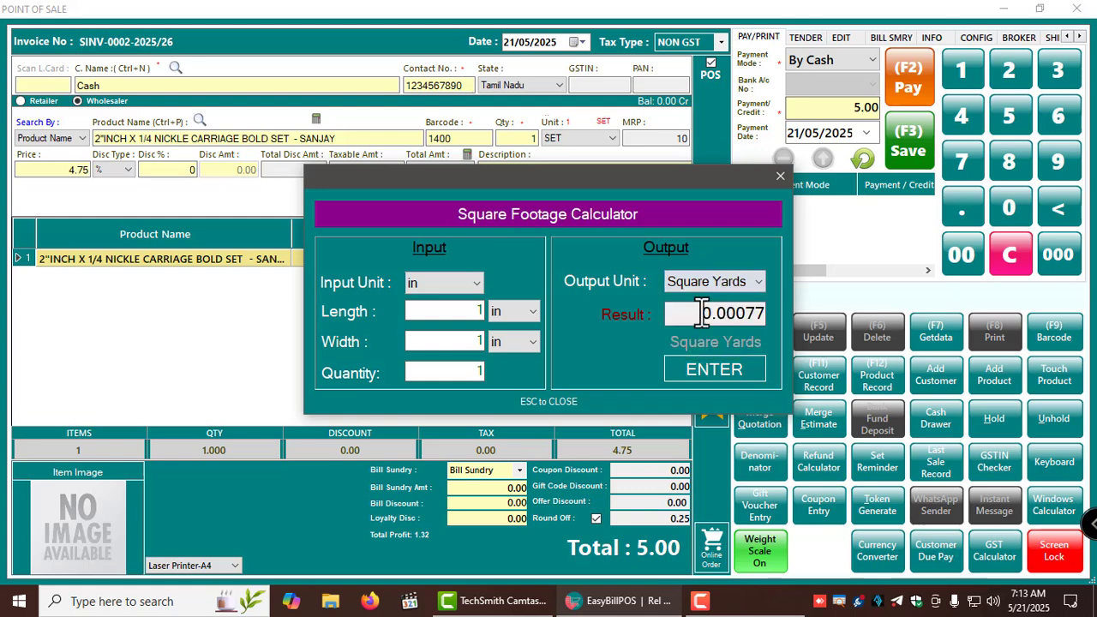
{"action": "left_click", "coordinate": [709, 286]}
{"action": "left_click", "coordinate": [700, 348]}
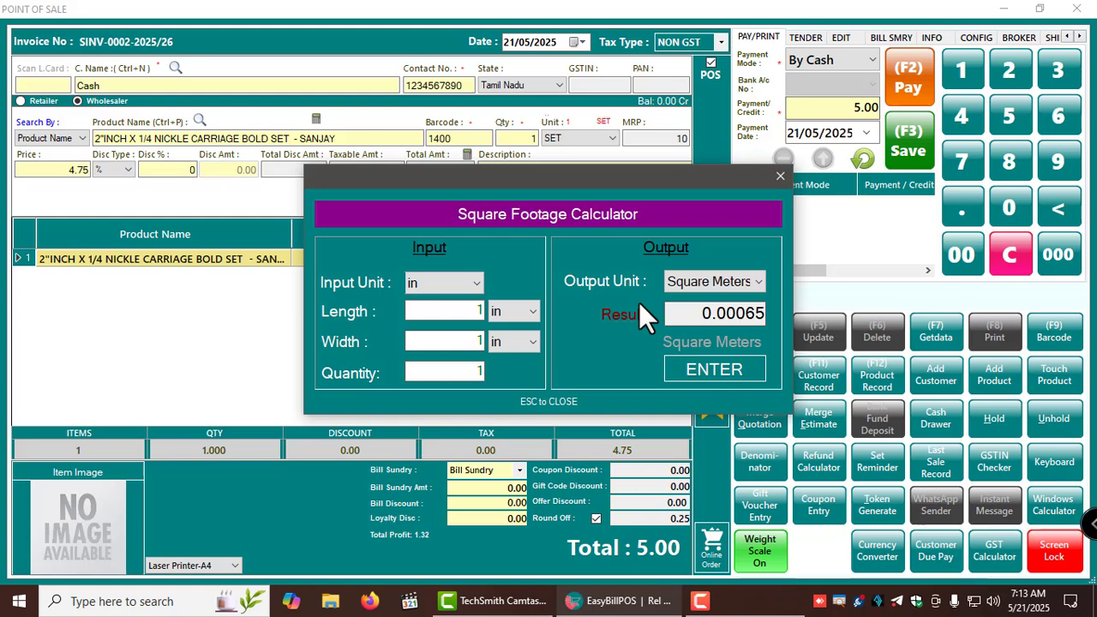
Switch the calculator's input unit to ft, check the result and close the calculator.
{"action": "left_click", "coordinate": [471, 285]}
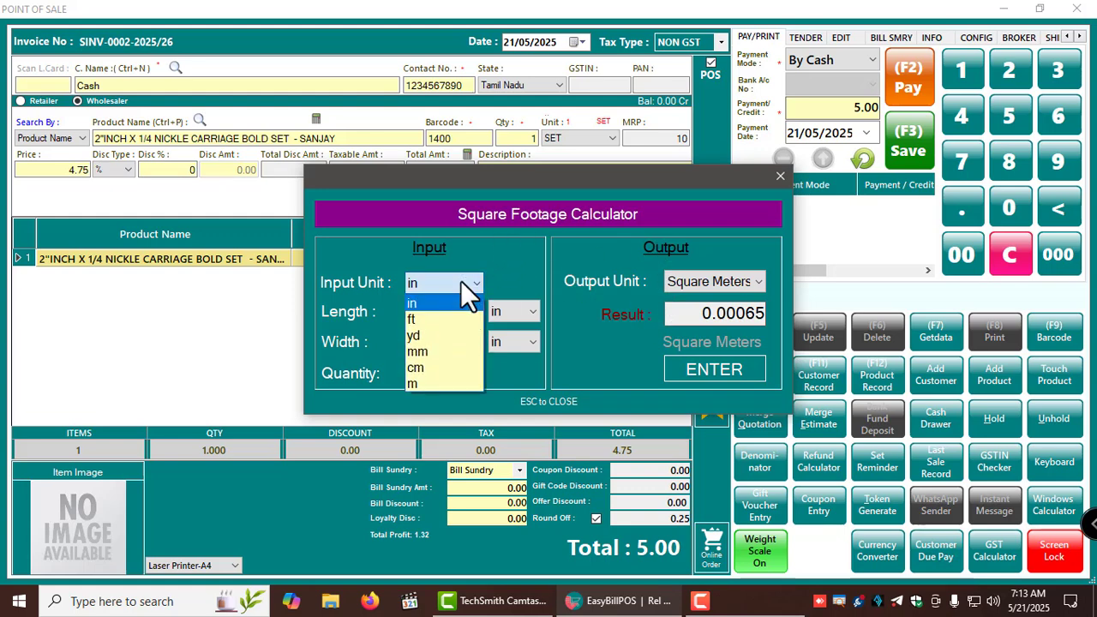
{"action": "left_click", "coordinate": [423, 319]}
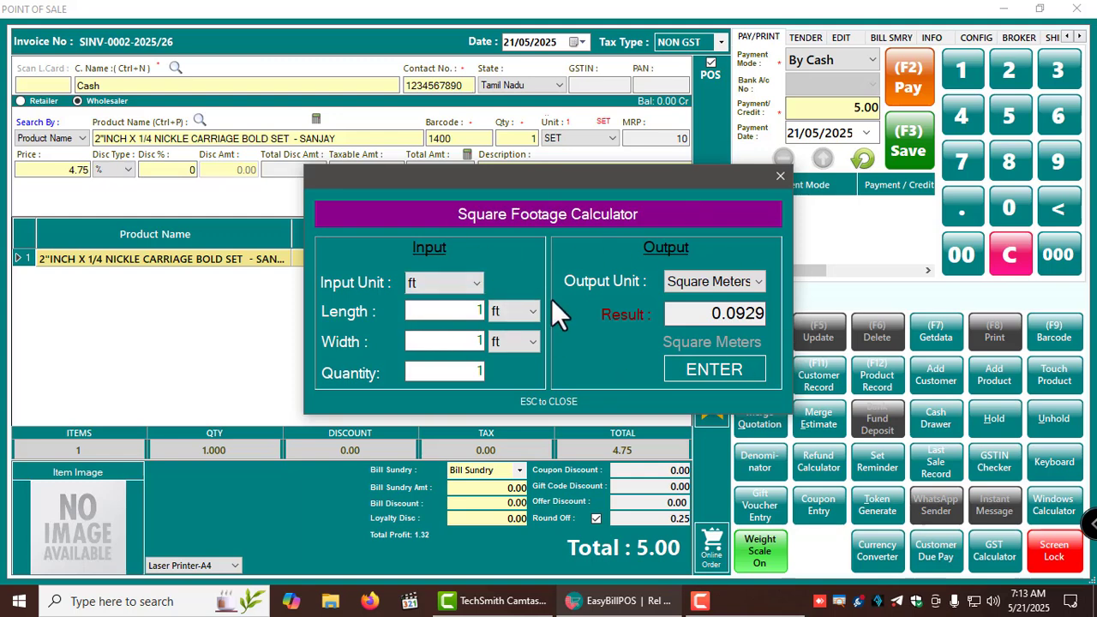
{"action": "left_click", "coordinate": [780, 178]}
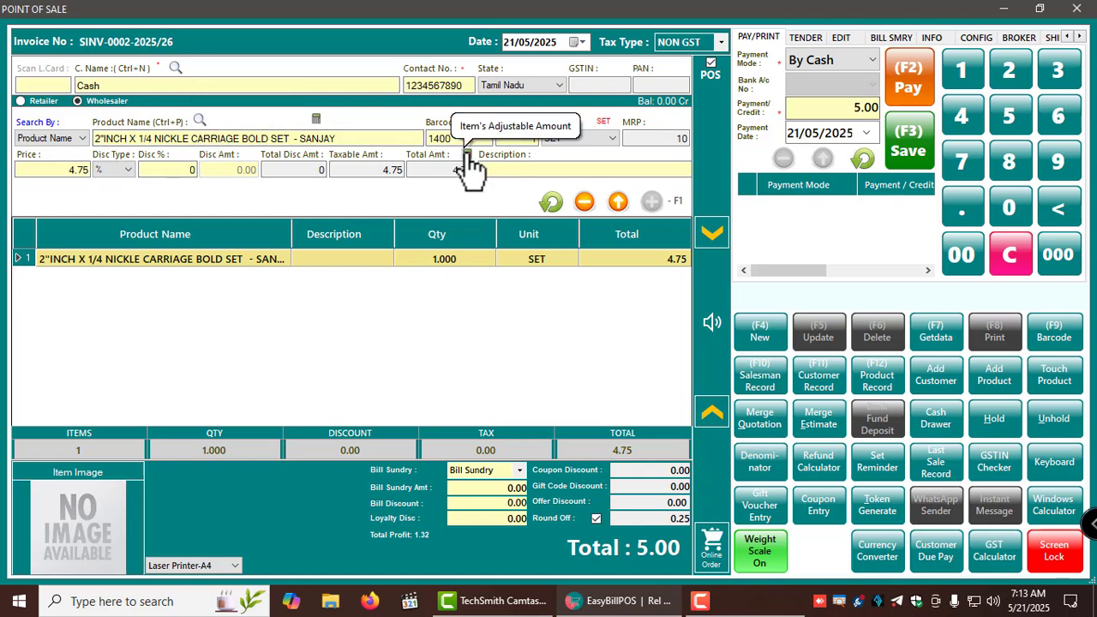
Update the carriage bold set item, and add 0.5 HP HARVIN MOTOR - COPPER with quantity 1 by searching for M.
{"action": "left_click", "coordinate": [617, 203]}
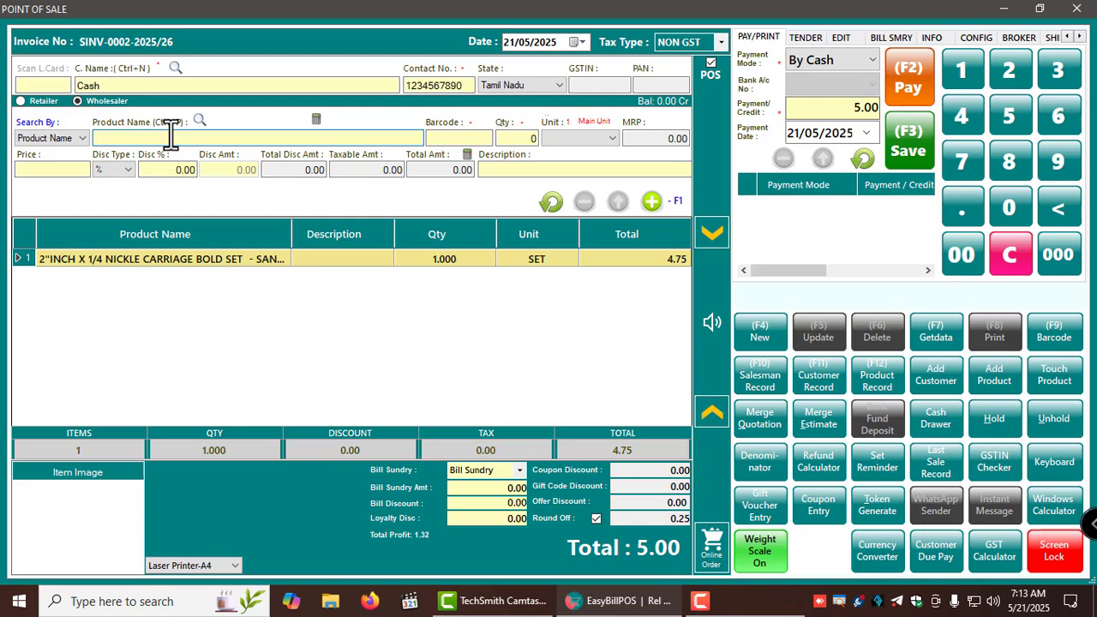
{"action": "type", "text": "MK"}
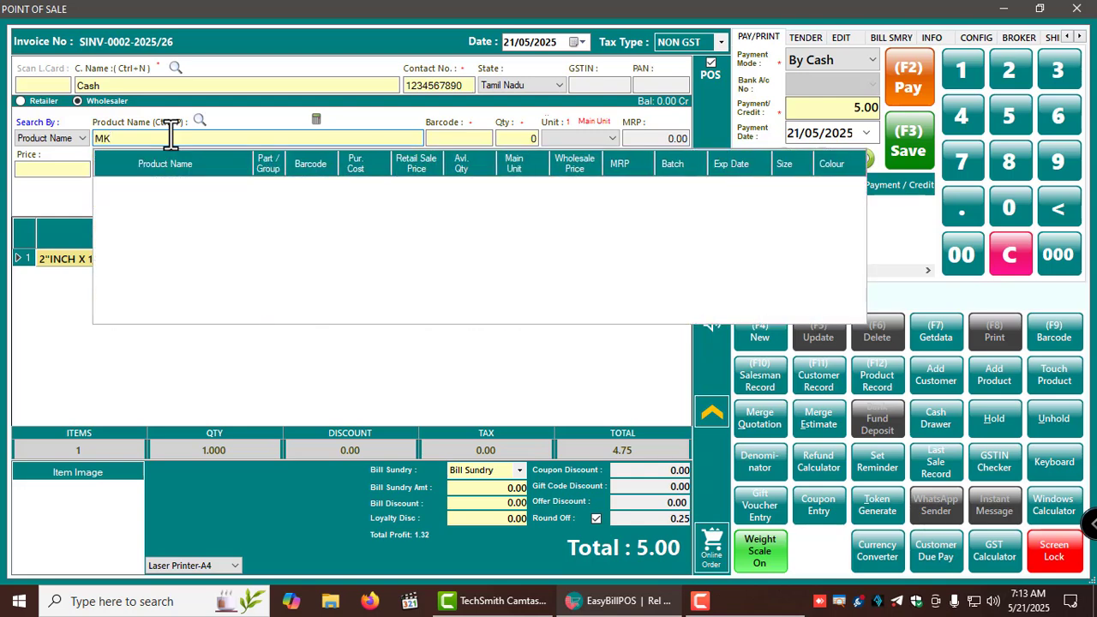
{"action": "key", "text": "BackSpace"}
{"action": "key", "text": "Down"}
{"action": "key", "text": "Down"}
{"action": "key", "text": "Up"}
{"action": "key", "text": "Up"}
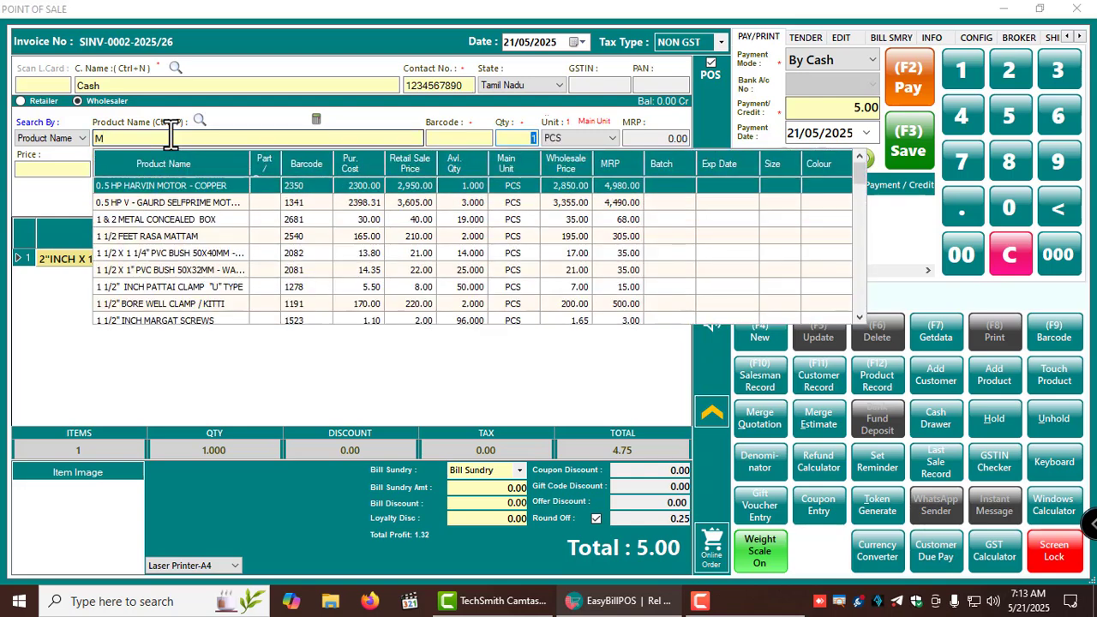
{"action": "key", "text": "Return"}
{"action": "key", "text": "Return"}
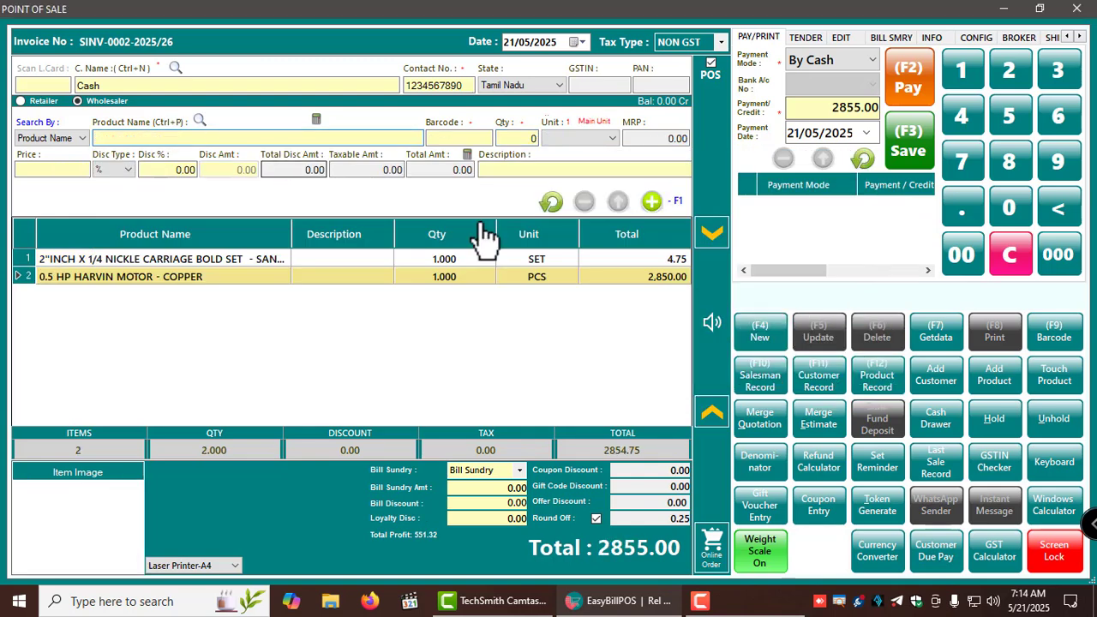
Set the HARVIN motor's Item's Adjustable Amount to 5500 and check the recalculated quantity and total amount.
{"action": "left_click", "coordinate": [359, 277]}
{"action": "left_click", "coordinate": [441, 172]}
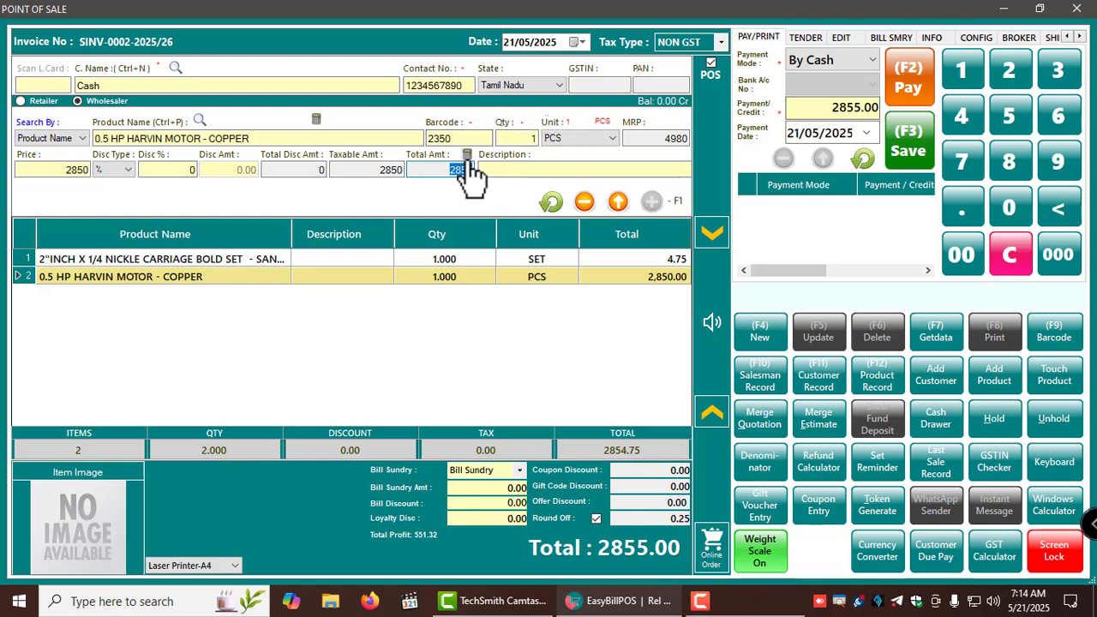
{"action": "left_click", "coordinate": [468, 158]}
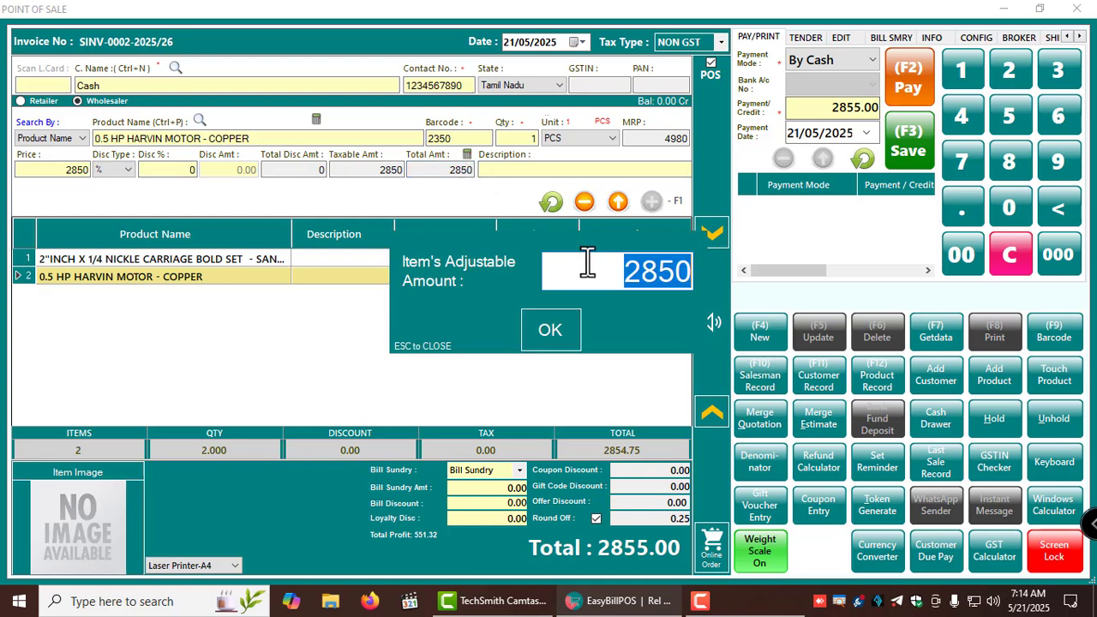
{"action": "type", "text": "5500"}
{"action": "left_click", "coordinate": [554, 336]}
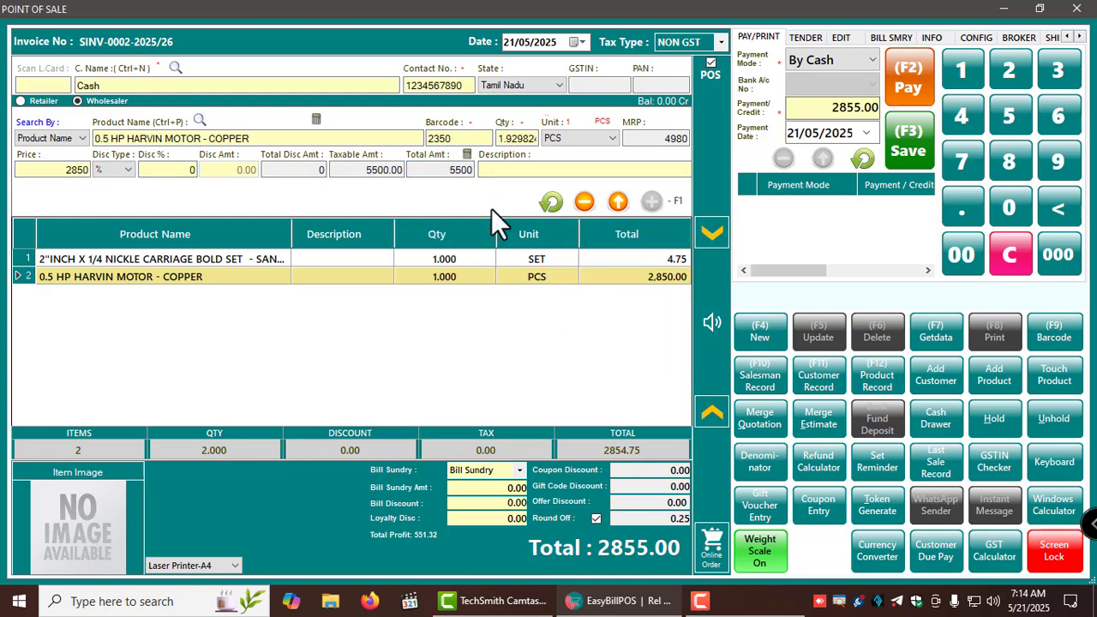
{"action": "left_click", "coordinate": [504, 138]}
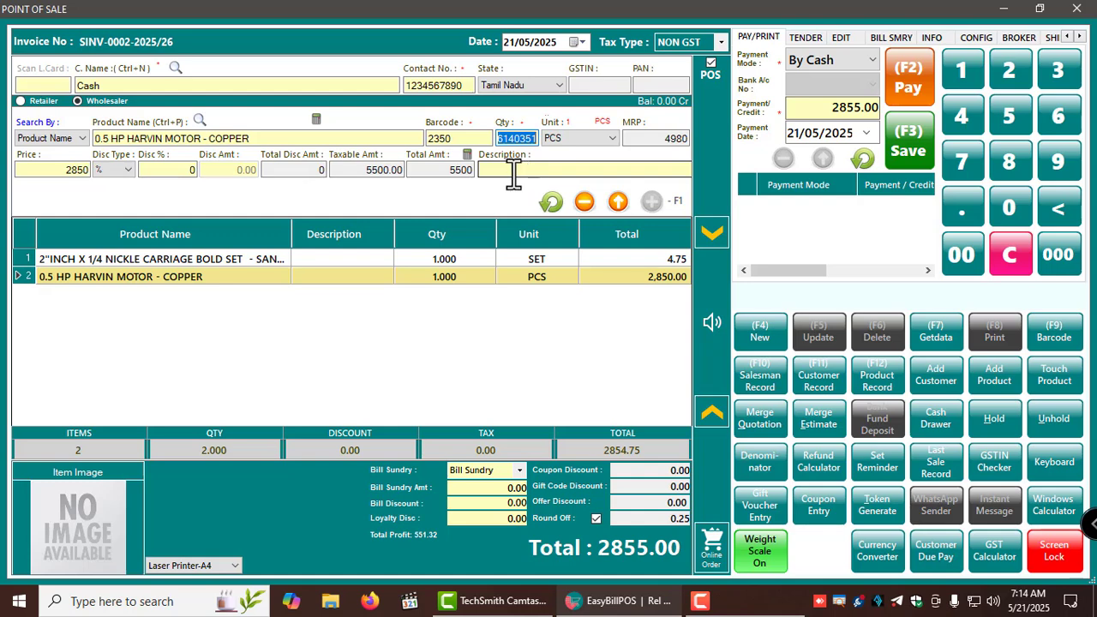
{"action": "left_click", "coordinate": [449, 170]}
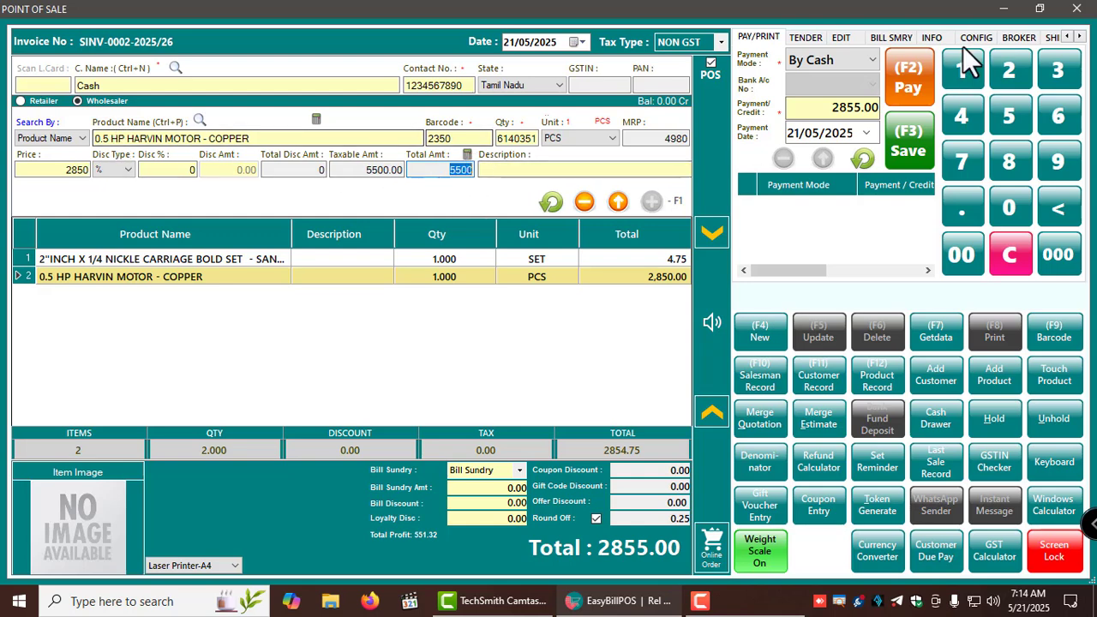
Look through the sale's product info, configuration and item edit options, and close the Point of Sale window.
{"action": "left_click", "coordinate": [939, 38]}
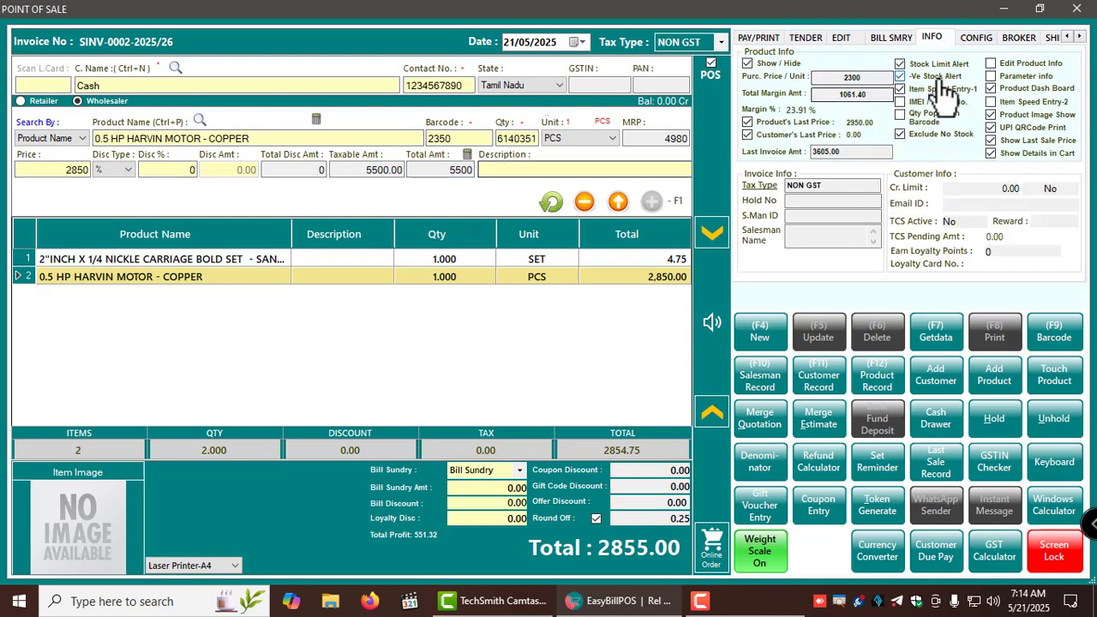
{"action": "left_click", "coordinate": [978, 37]}
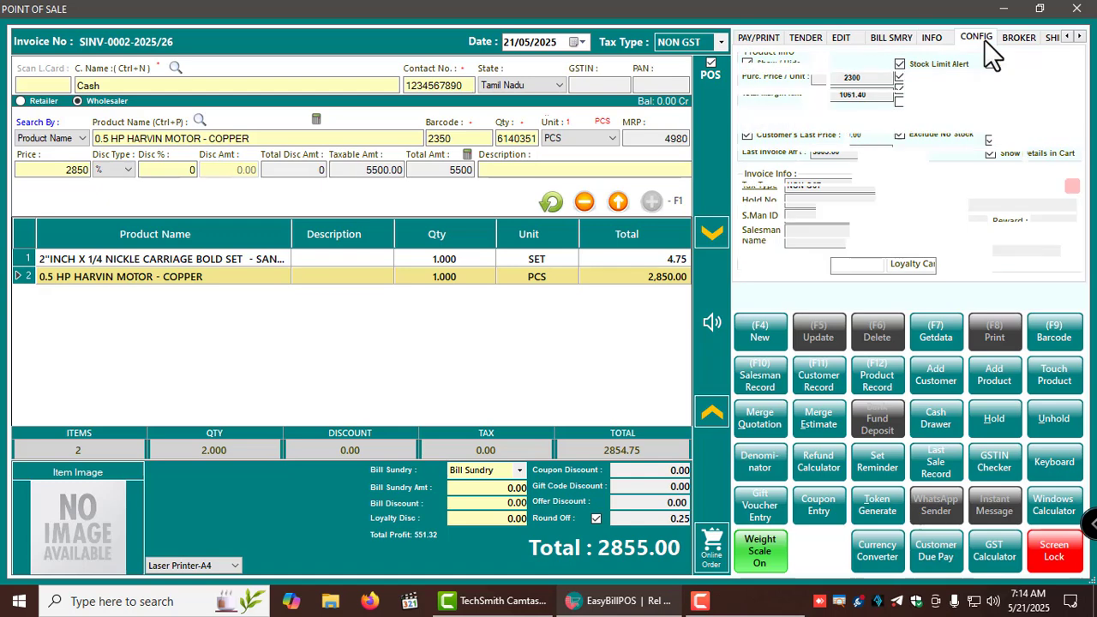
{"action": "left_click", "coordinate": [789, 38]}
{"action": "left_click", "coordinate": [834, 42]}
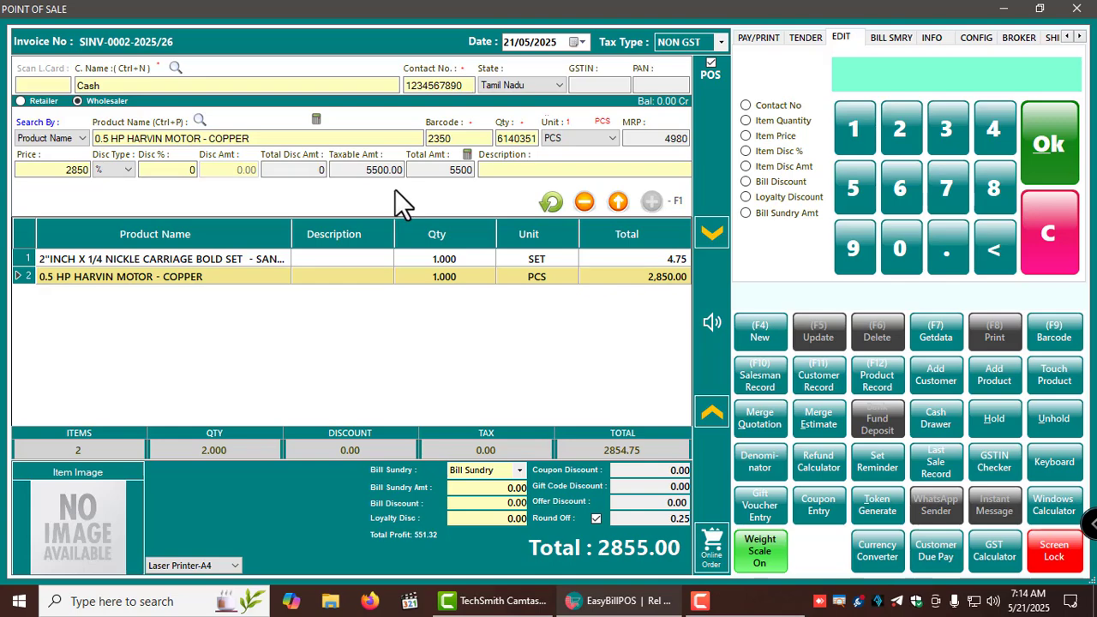
{"action": "left_click", "coordinate": [1077, 9]}
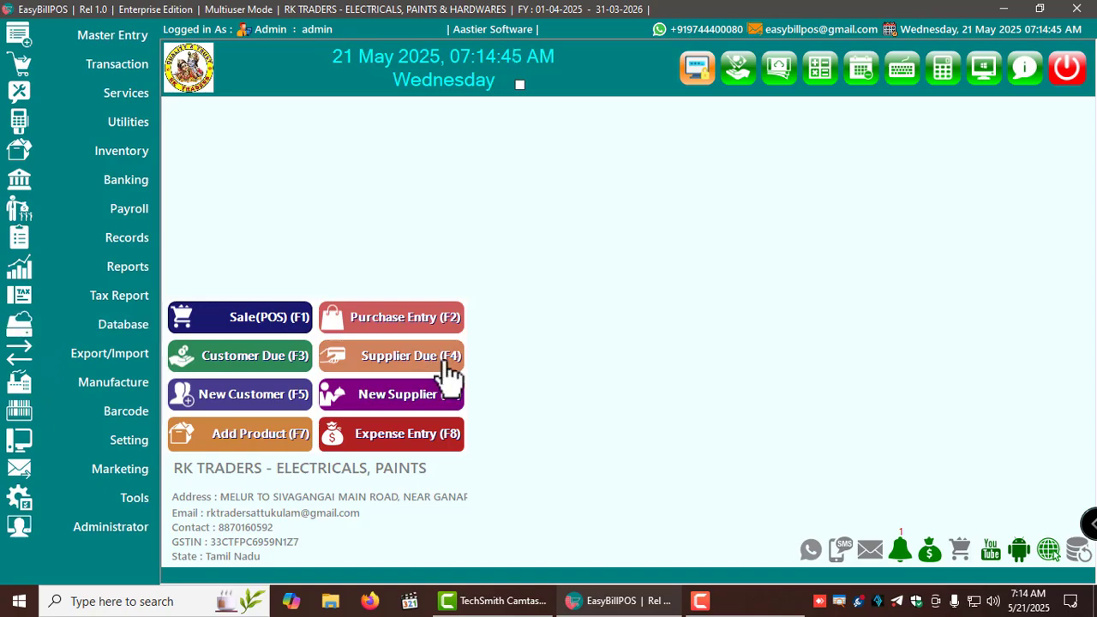
Open a new Purchase Entry and maximize its window.
{"action": "left_click", "coordinate": [434, 323]}
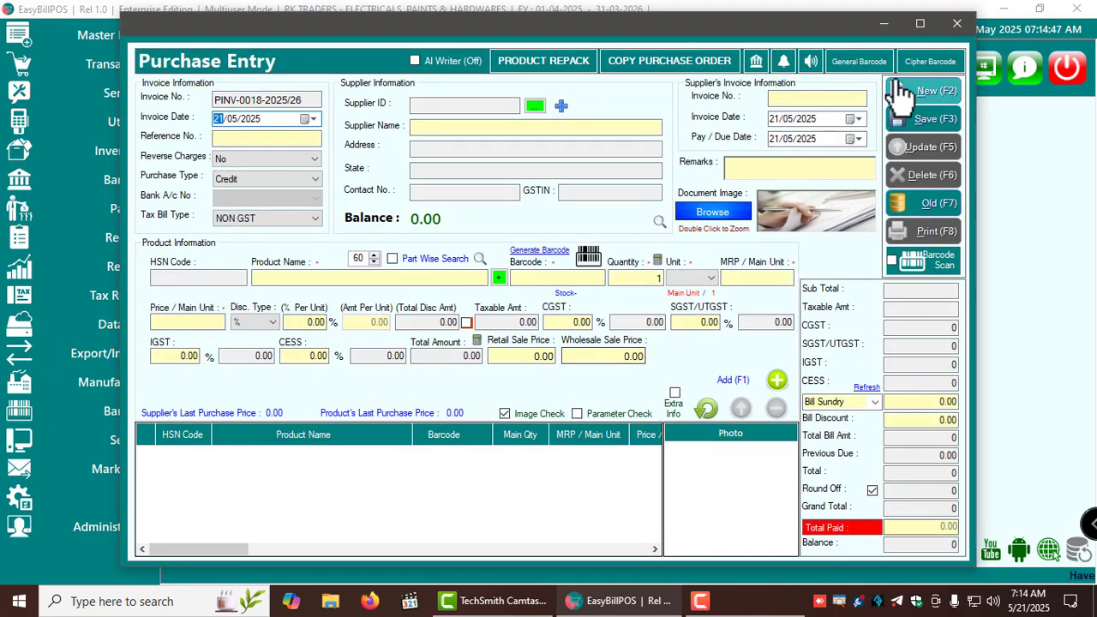
{"action": "left_click", "coordinate": [920, 23]}
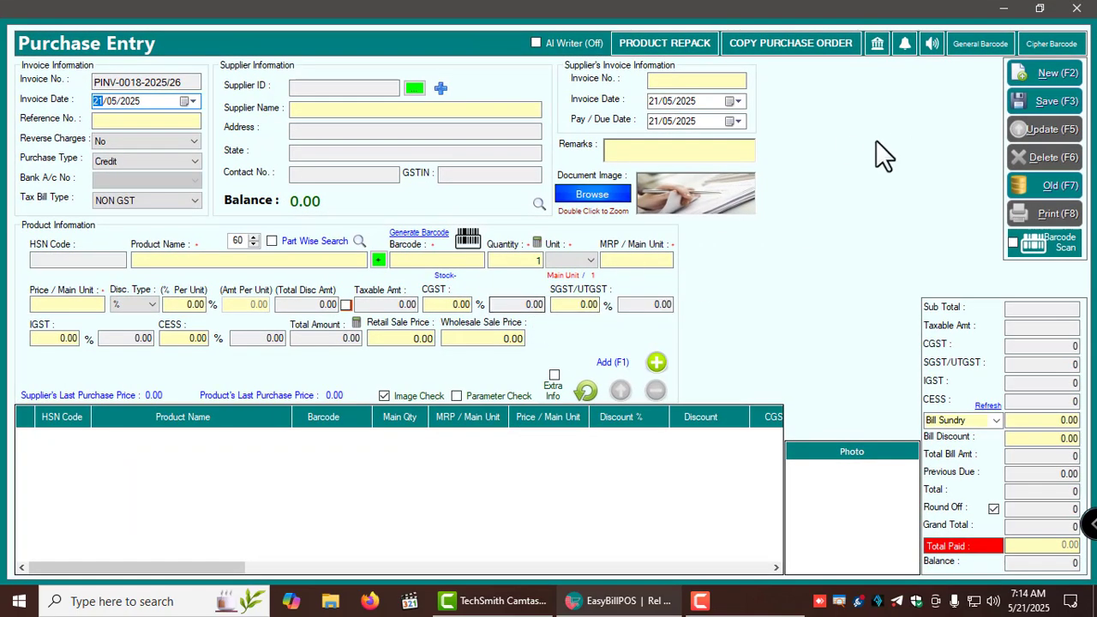
Switch the purchase invoice's Reverse Charges to Yes and back to No.
{"action": "left_click", "coordinate": [162, 140]}
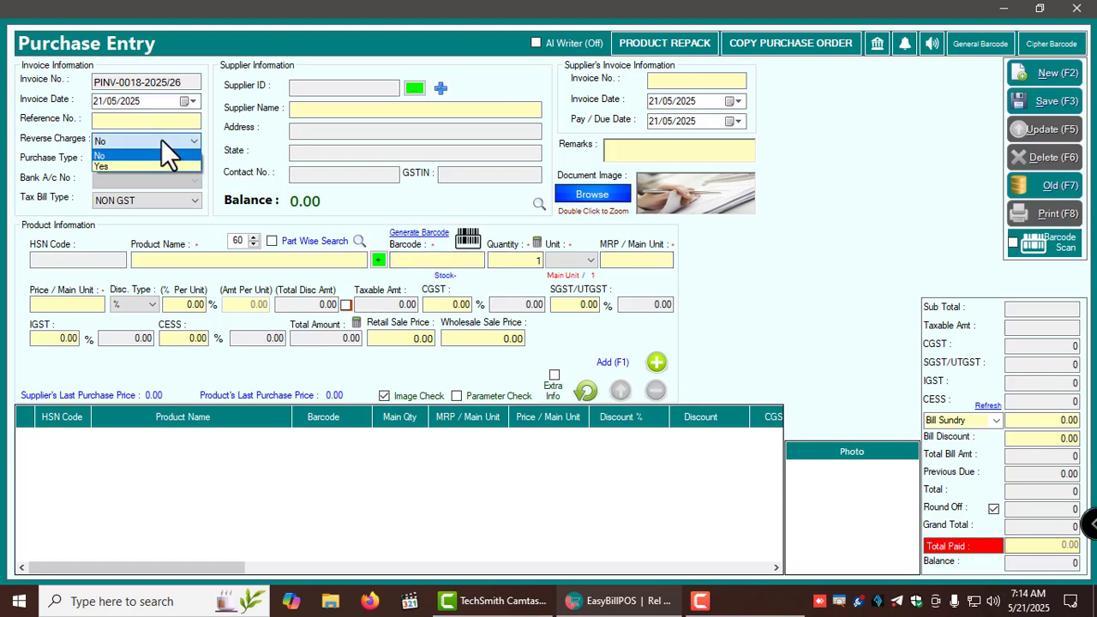
{"action": "left_click", "coordinate": [123, 167]}
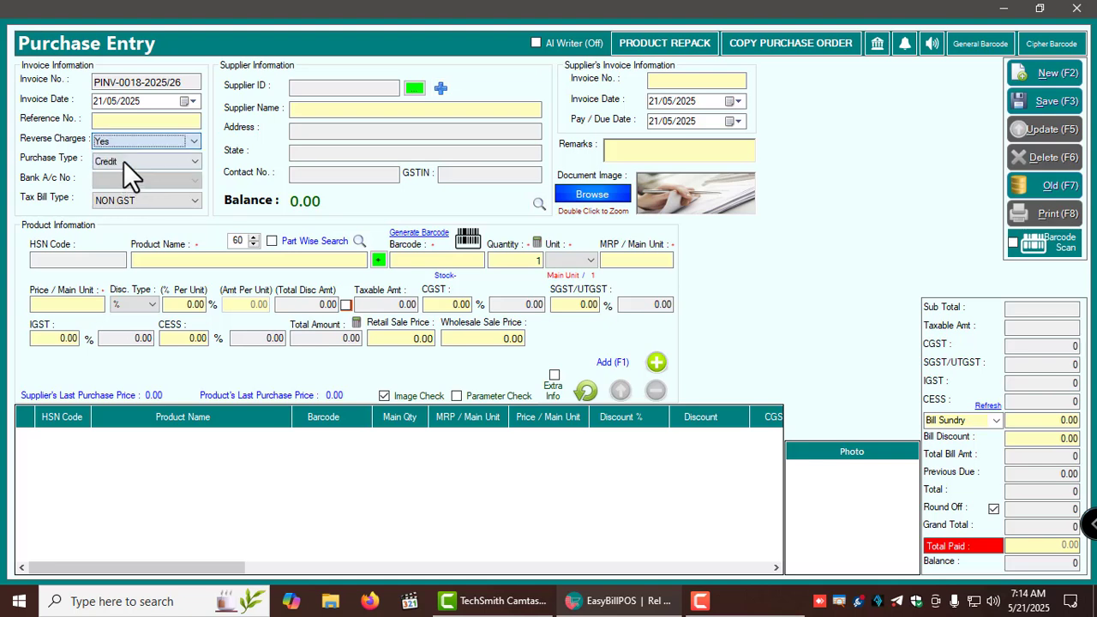
{"action": "left_click", "coordinate": [131, 140]}
{"action": "left_click", "coordinate": [119, 155]}
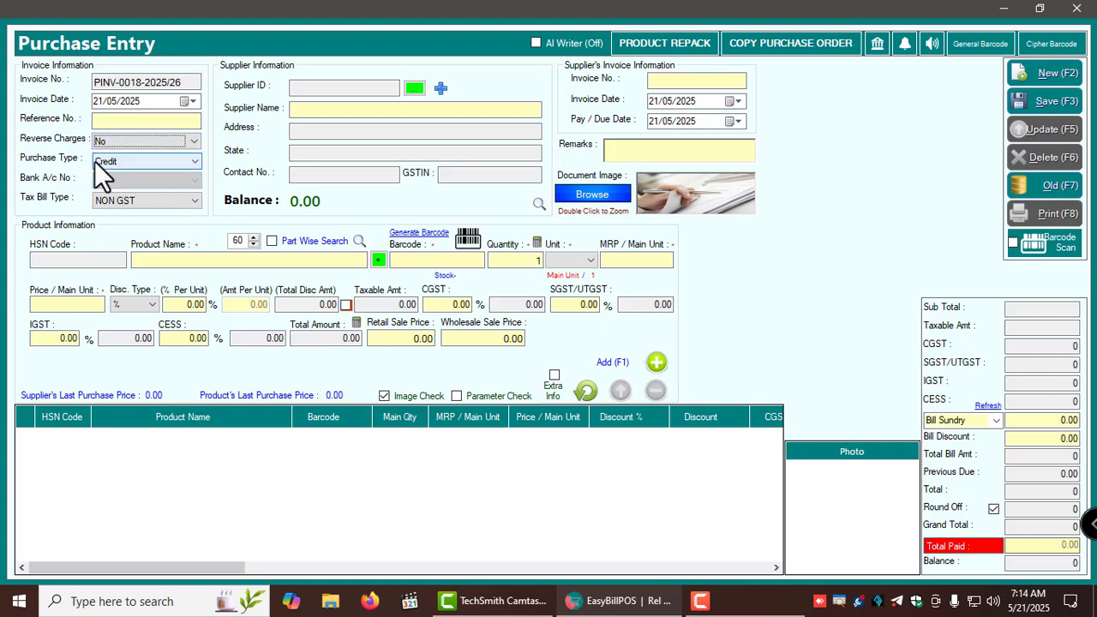
Choose Credit as the Purchase Type from the available options and go to the Reference No. field.
{"action": "left_click", "coordinate": [131, 162]}
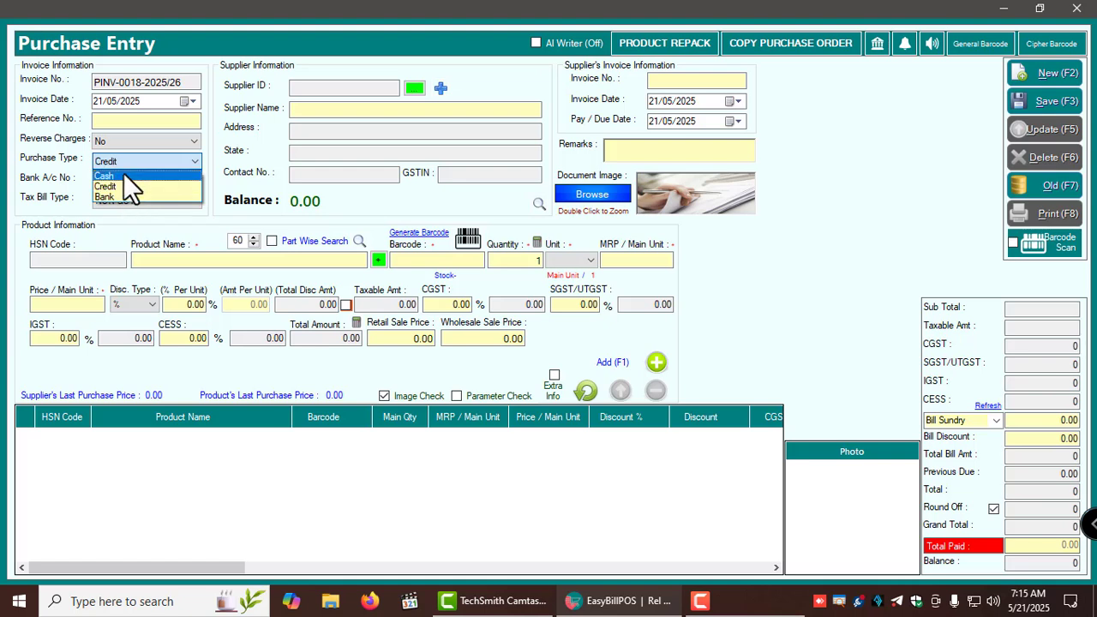
{"action": "left_click", "coordinate": [120, 185]}
{"action": "left_click", "coordinate": [111, 122]}
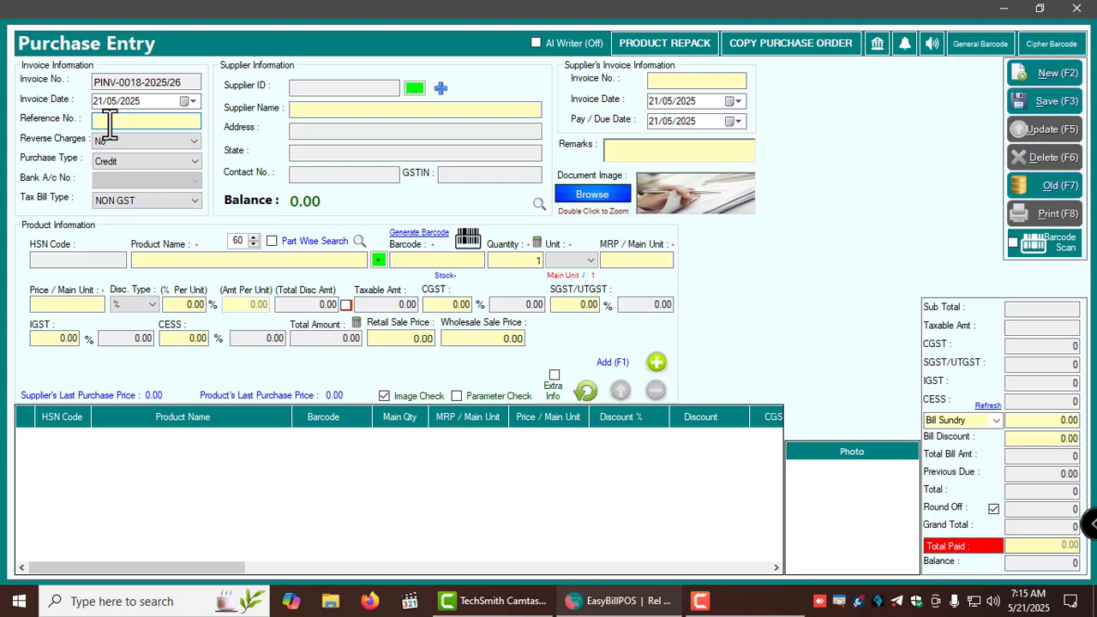
Switch the Tax Bill Type to GST and back to NON GST, comparing the invoice number series of each type.
{"action": "left_click", "coordinate": [127, 199]}
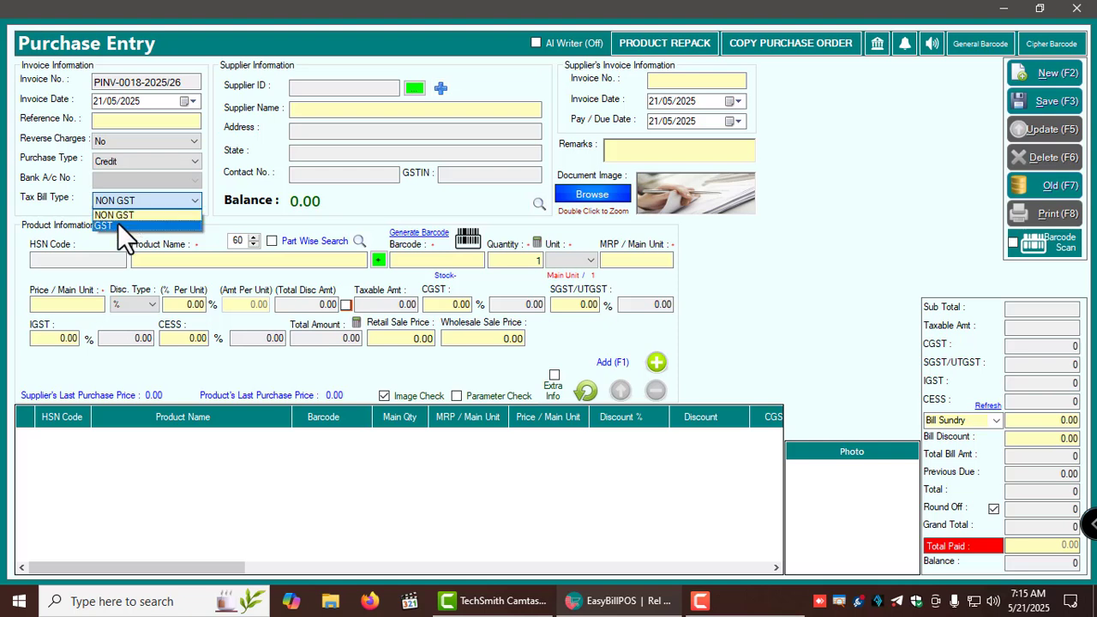
{"action": "left_click", "coordinate": [117, 223]}
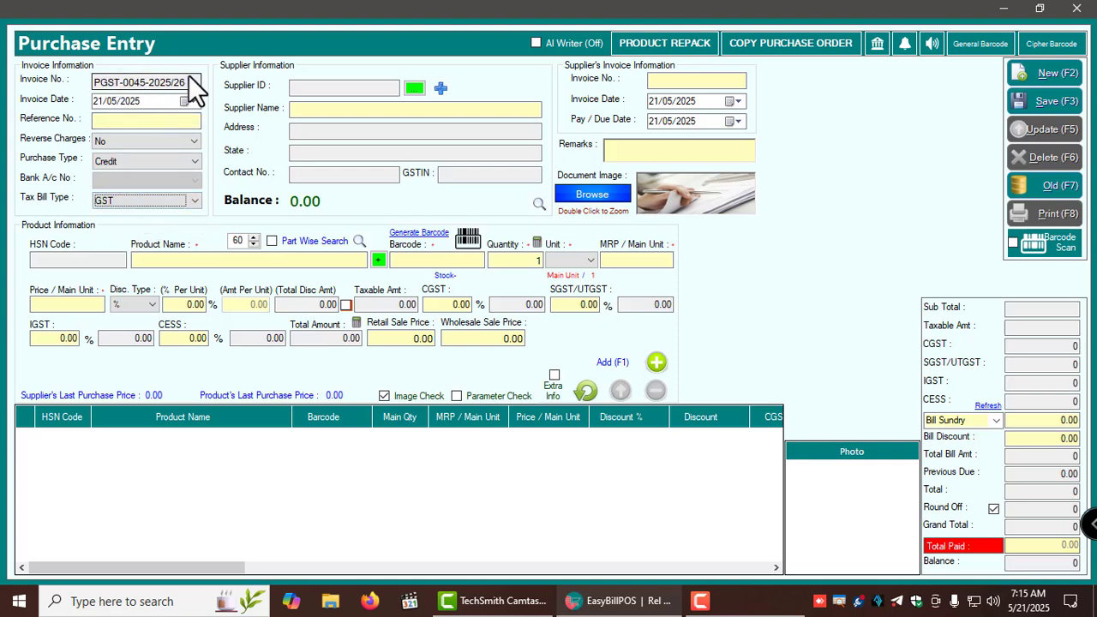
{"action": "left_click_drag", "start_coordinate": [189, 80], "coordinate": [65, 86]}
{"action": "left_click", "coordinate": [136, 197]}
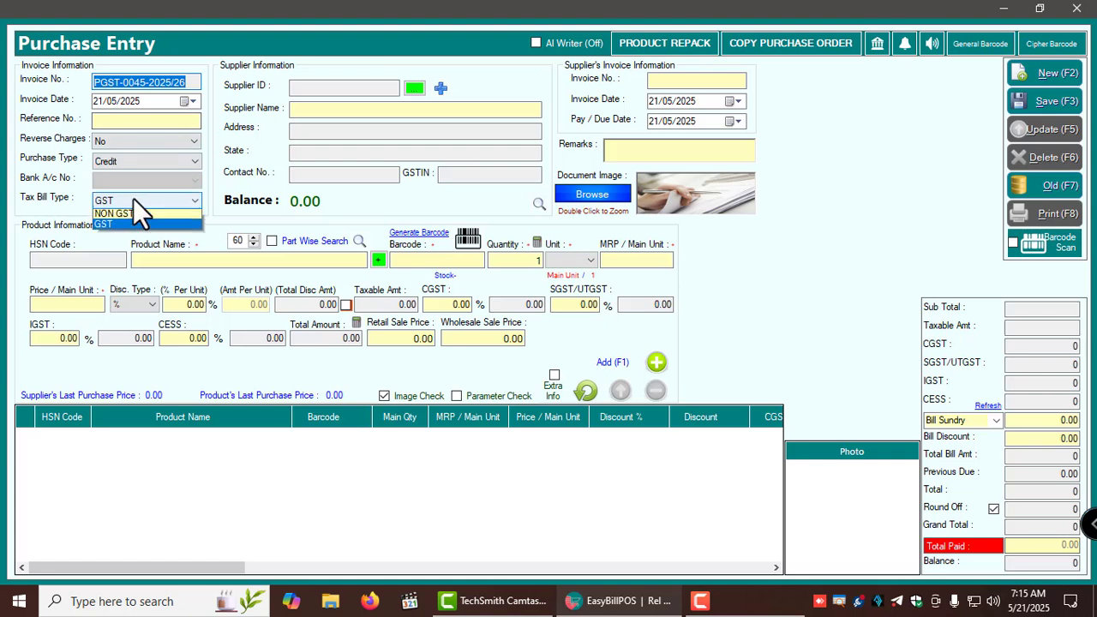
{"action": "left_click", "coordinate": [126, 215]}
{"action": "left_click_drag", "start_coordinate": [189, 80], "coordinate": [72, 84]}
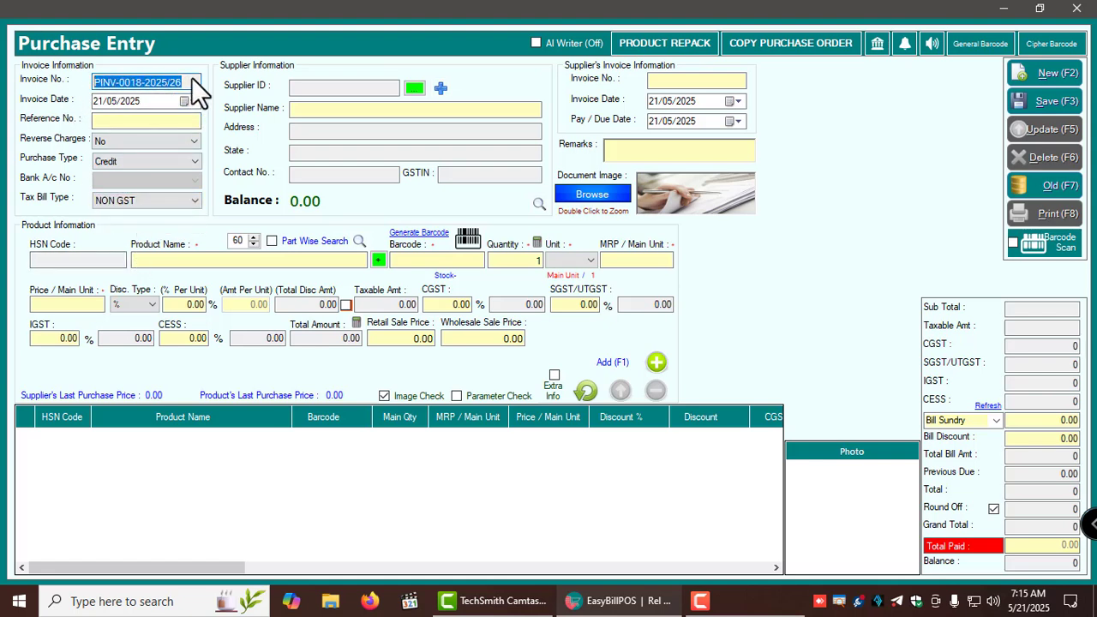
Set the Tax Bill Type to GST and select AARTHI LIGHT HOUSE as the supplier.
{"action": "left_click", "coordinate": [167, 197]}
{"action": "left_click", "coordinate": [137, 226]}
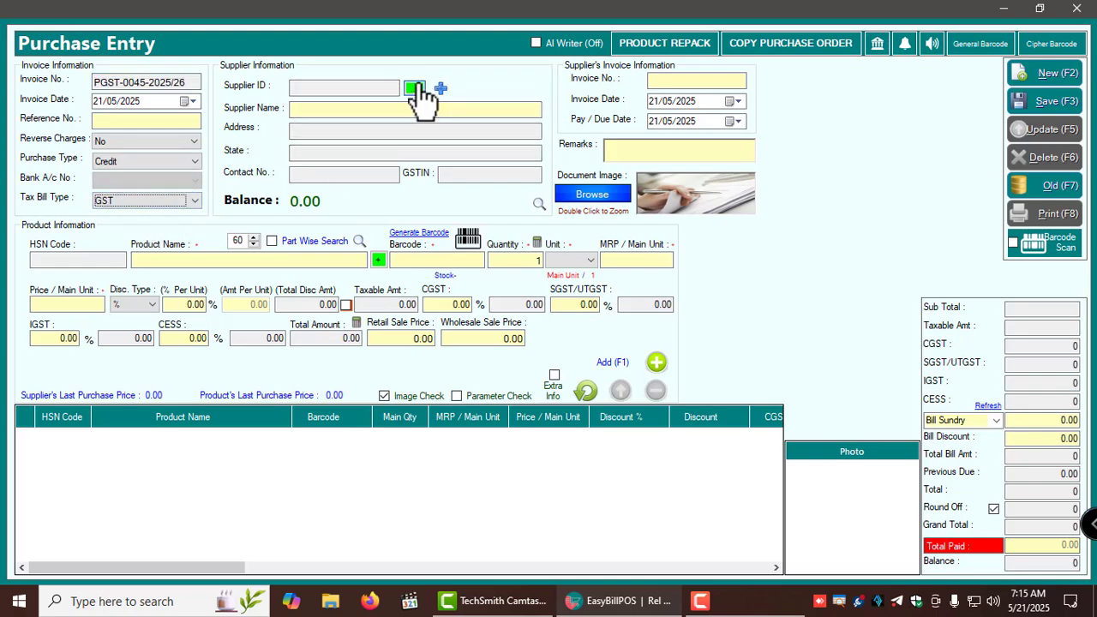
{"action": "left_click", "coordinate": [416, 88]}
{"action": "double_click", "coordinate": [299, 105]}
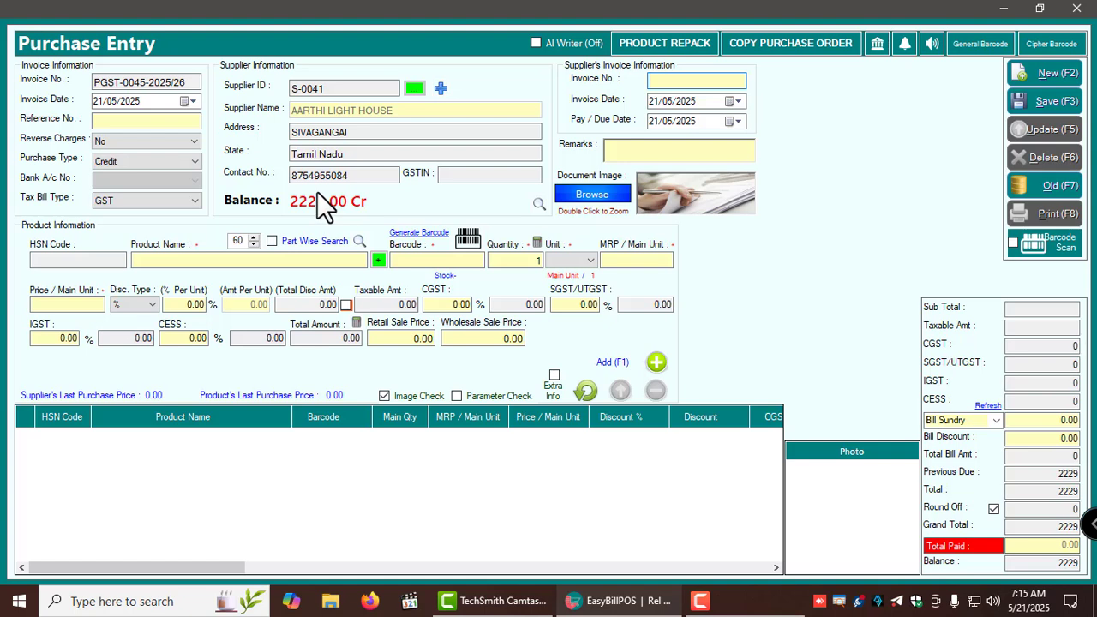
Enter supplier invoice number 362 and set the Pay / Due Date to 30/05/2025.
{"action": "double_click", "coordinate": [693, 81]}
{"action": "left_click", "coordinate": [690, 120]}
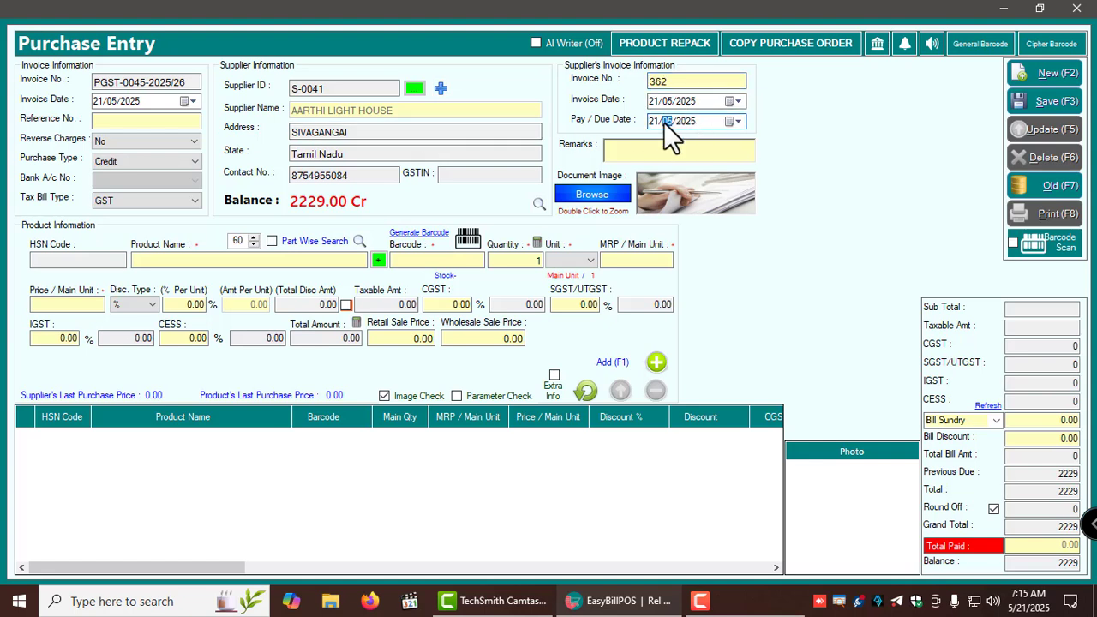
{"action": "left_click", "coordinate": [656, 120]}
{"action": "left_click", "coordinate": [645, 150]}
Search the products for NUT and select 1 LTR WALNUT WUDFIN for the purchase.
{"action": "left_click", "coordinate": [177, 254]}
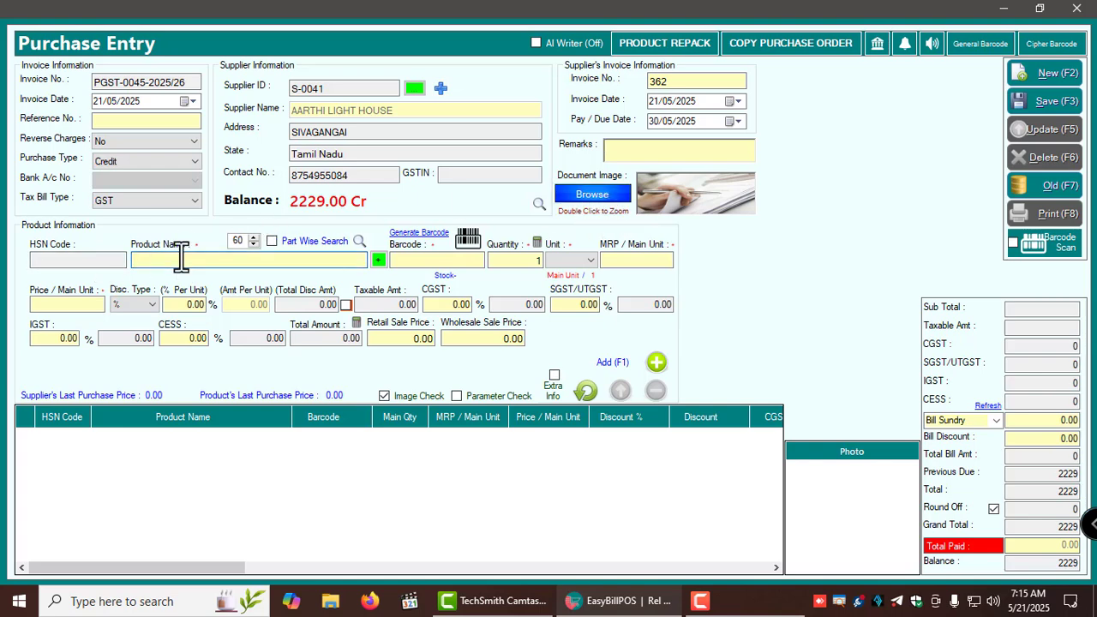
{"action": "type", "text": "NUT"}
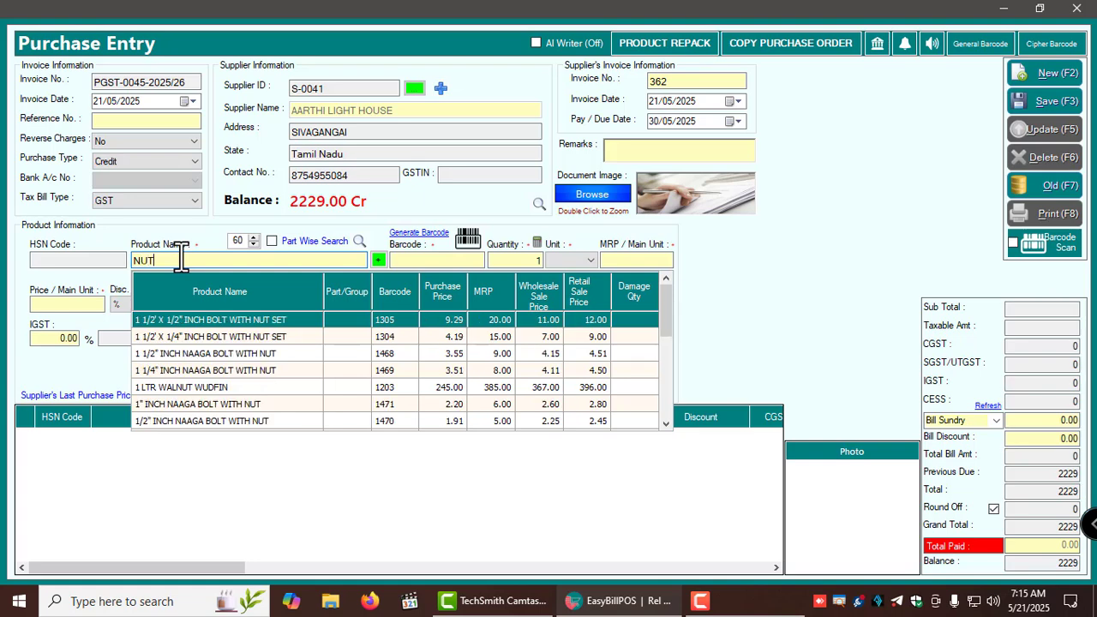
{"action": "key", "text": "Down"}
{"action": "key", "text": "Down"}
{"action": "key", "text": "Down"}
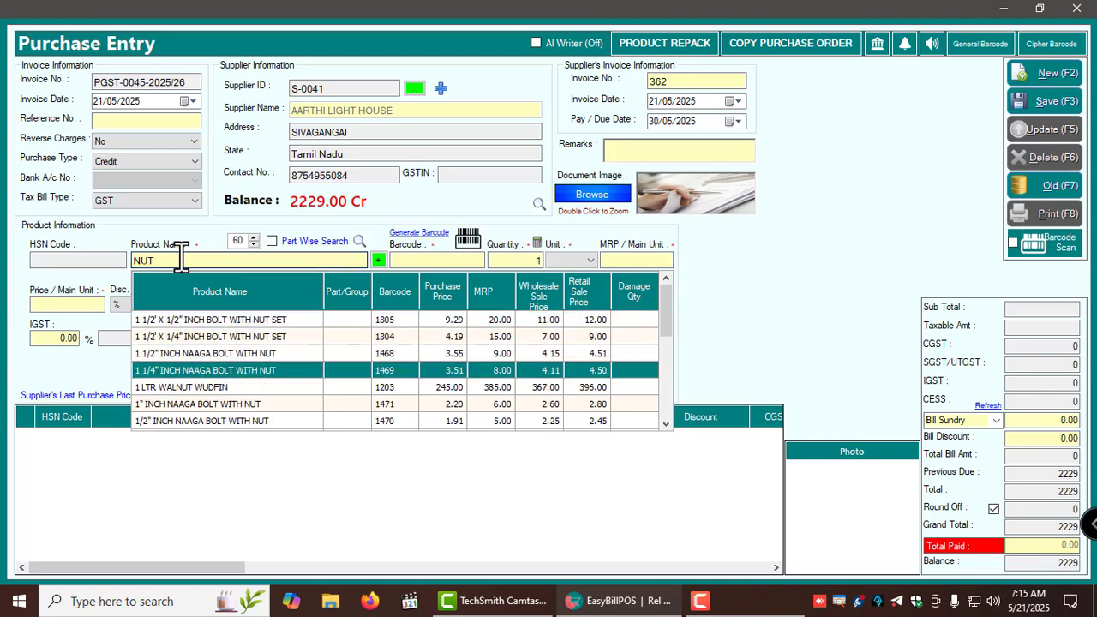
{"action": "key", "text": "Down"}
{"action": "key", "text": "Return"}
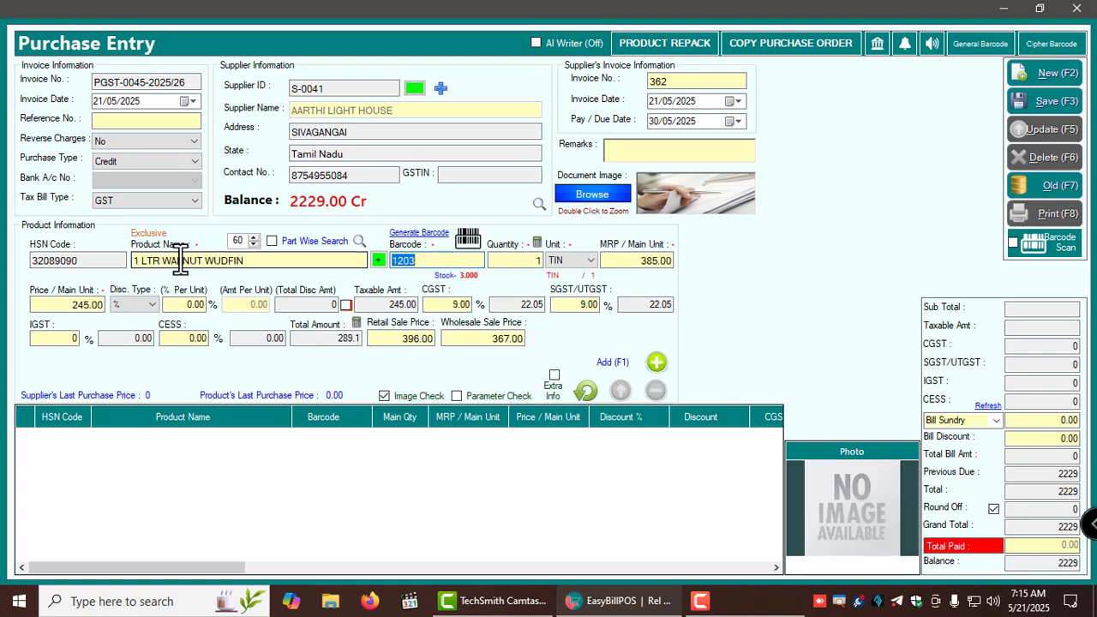
Set the walnut product's quantity to 10 and its MRP per main unit to 390.
{"action": "key", "text": "Return"}
{"action": "type", "text": "10"}
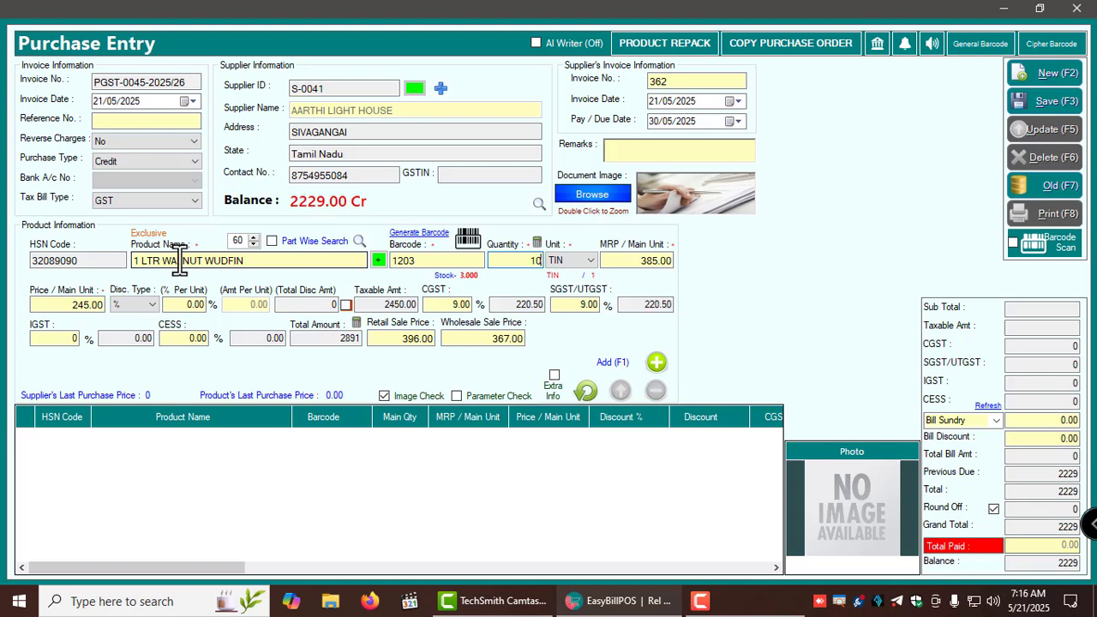
{"action": "key", "text": "Return"}
{"action": "key", "text": "Return"}
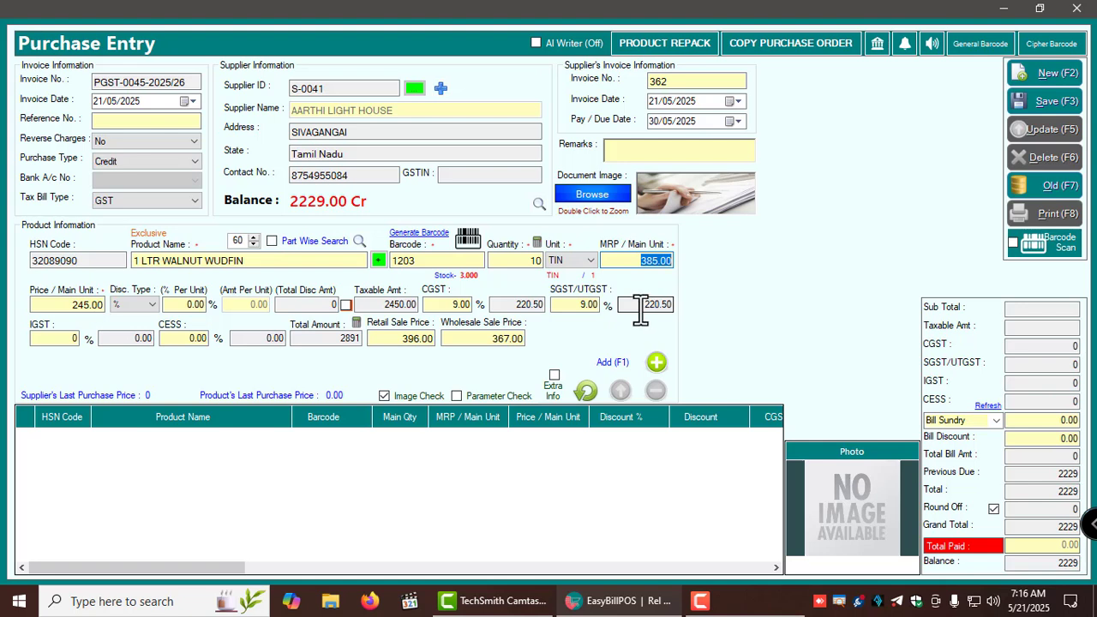
{"action": "type", "text": "390"}
{"action": "key", "text": "Return"}
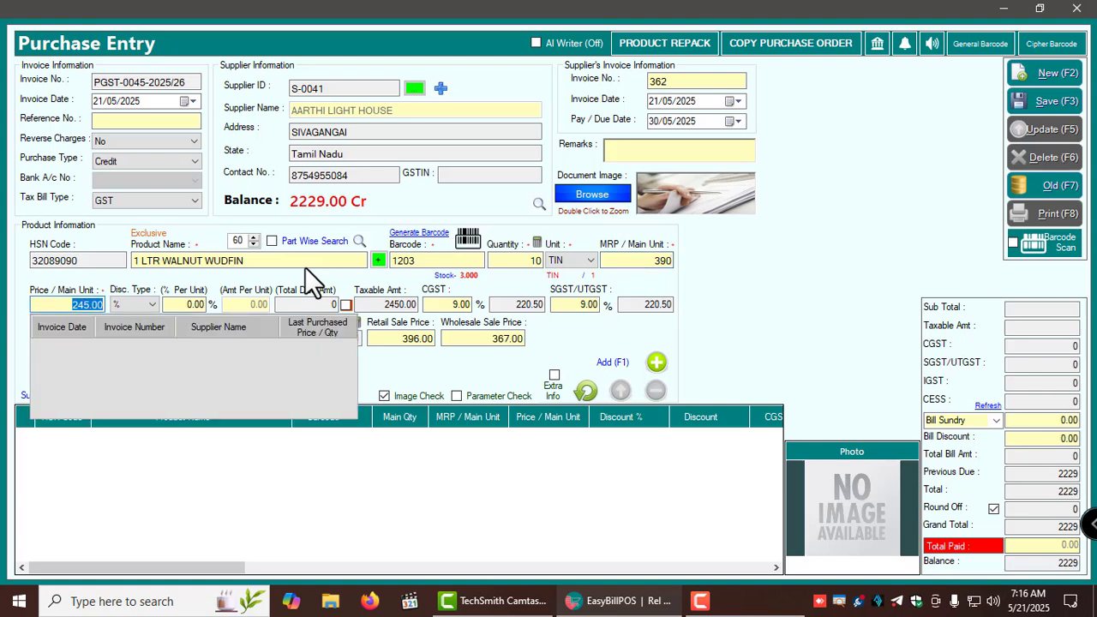
Accept the walnut product's remaining price, discount and tax values and add it to the purchase list.
{"action": "key", "text": "Return"}
{"action": "key", "text": "Return"}
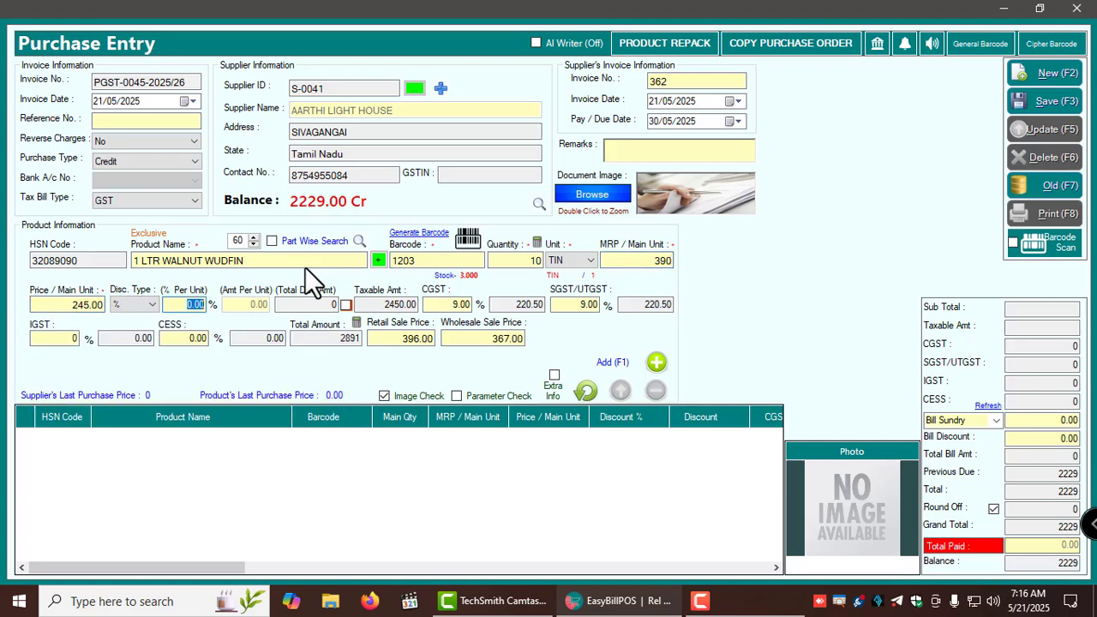
{"action": "key", "text": "Return"}
{"action": "key", "text": "Return"}
{"action": "key", "text": "Return"}
{"action": "key", "text": "Return"}
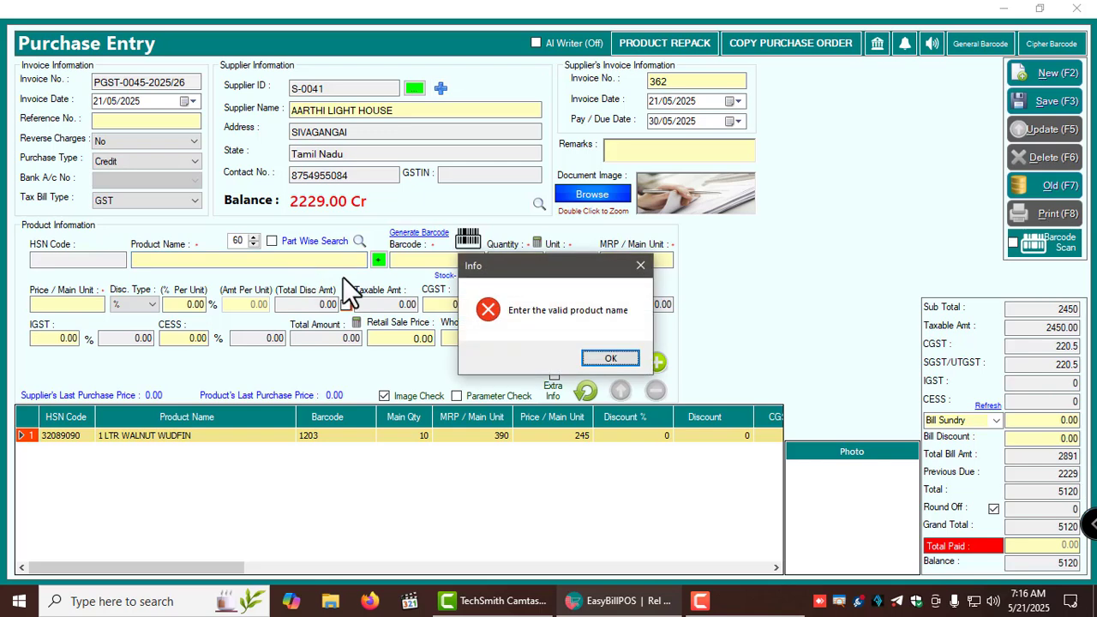
{"action": "left_click", "coordinate": [610, 360]}
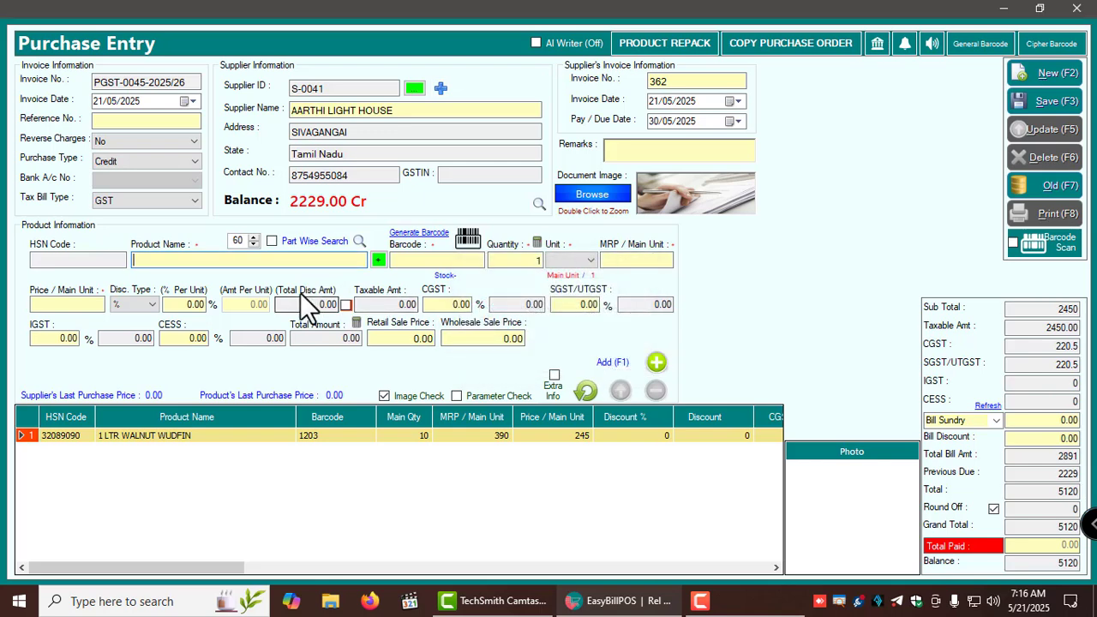
Search the products for WA, select WA Sender V3.7 with quantity 1, and set its MRP to 100.
{"action": "type", "text": "WA"}
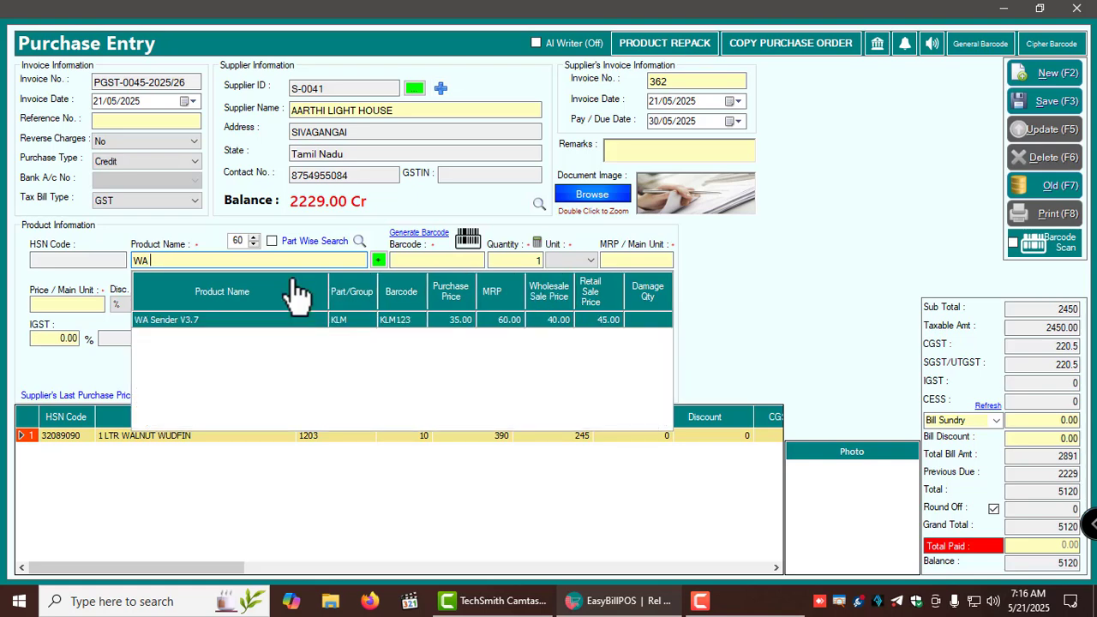
{"action": "key", "text": "Return"}
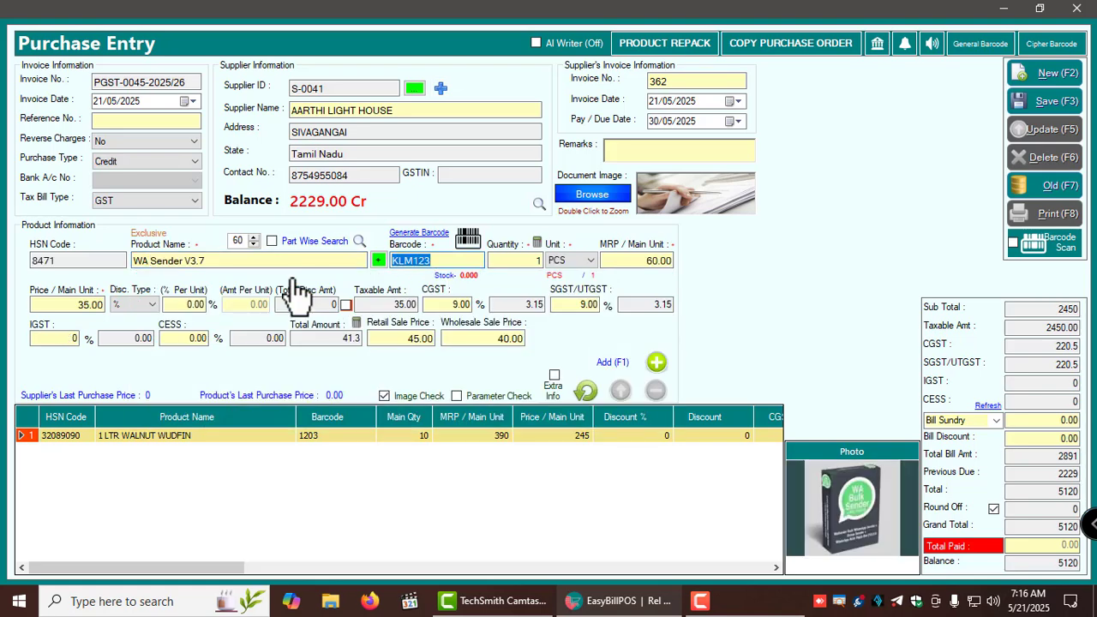
{"action": "key", "text": "Return"}
{"action": "key", "text": "Return"}
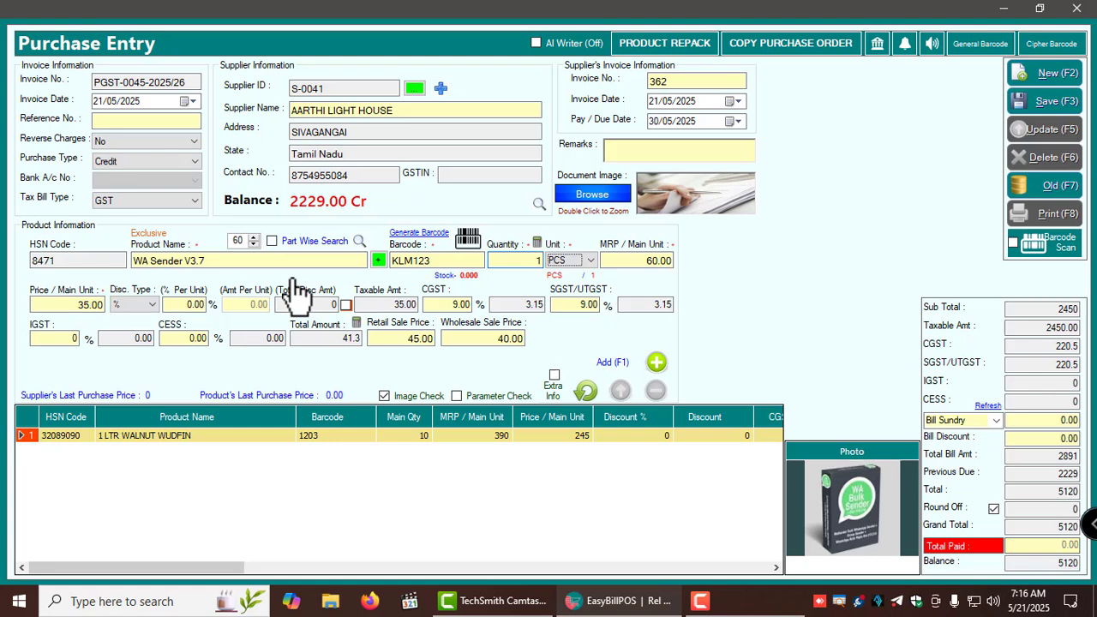
{"action": "key", "text": "Return"}
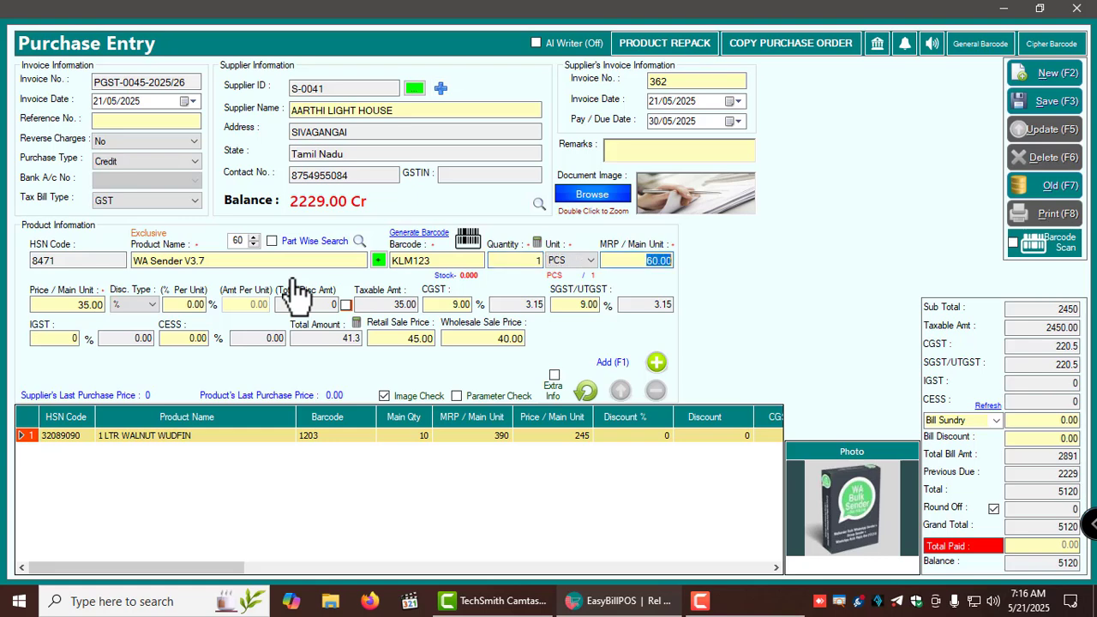
{"action": "type", "text": "1"}
{"action": "key", "text": "Return"}
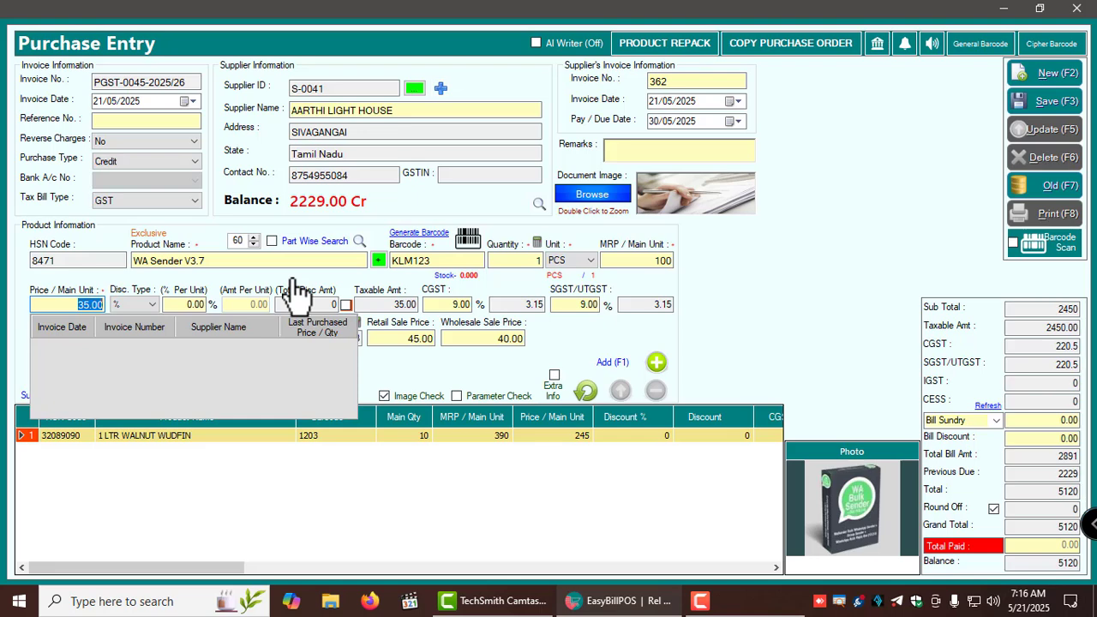
Keep WA Sender V3.7's purchase price, discount and taxes, and set its Retail Sale Price to 75 and Wholesale Sale Price to 65.
{"action": "key", "text": "Return"}
{"action": "key", "text": "Return"}
{"action": "key", "text": "Return"}
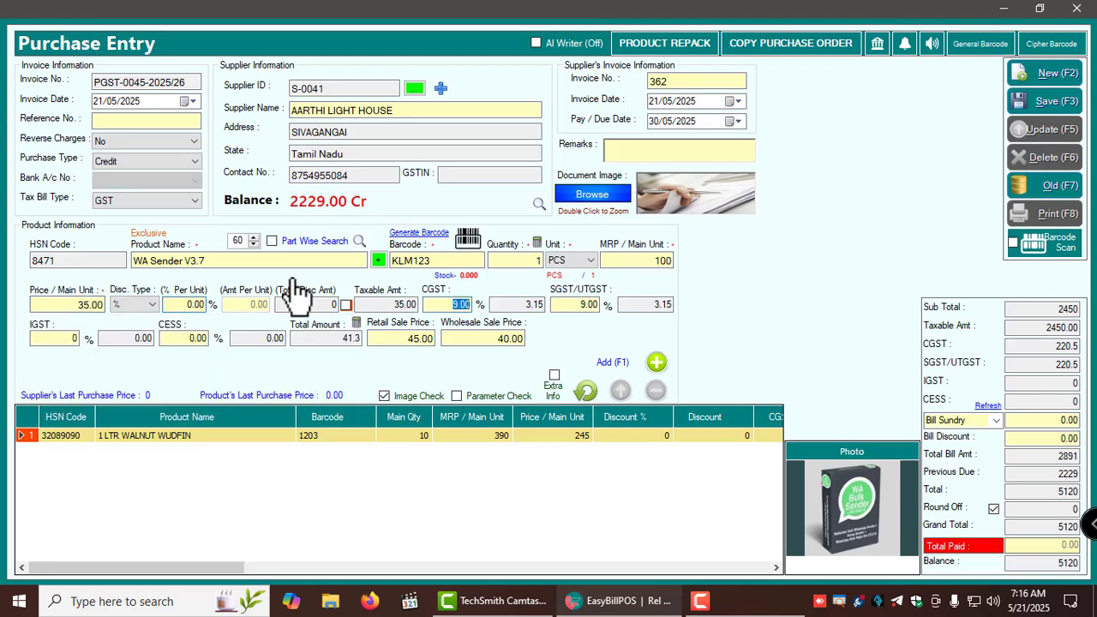
{"action": "key", "text": "Return"}
{"action": "key", "text": "Return"}
{"action": "key", "text": "Return"}
{"action": "key", "text": "Return"}
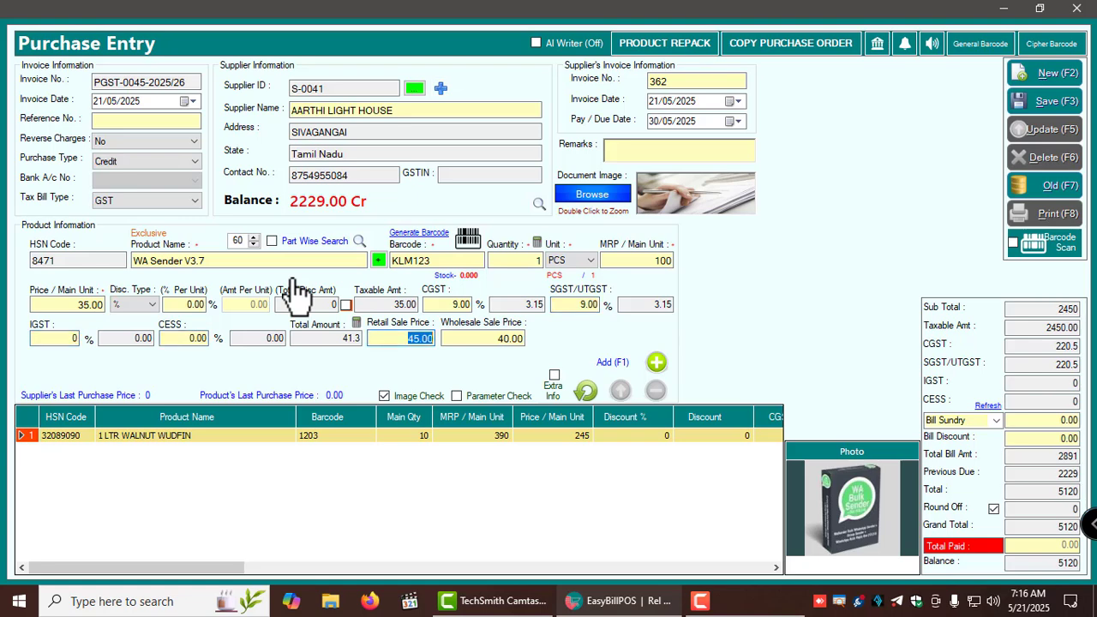
{"action": "type", "text": "75"}
{"action": "key", "text": "Return"}
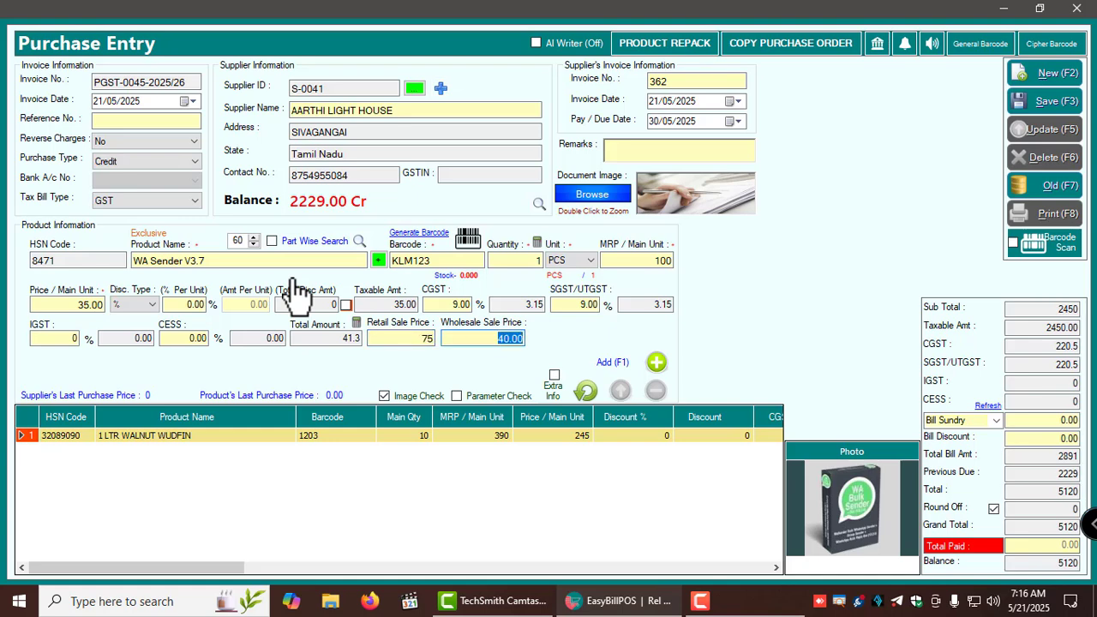
{"action": "type", "text": "65"}
{"action": "key", "text": "Return"}
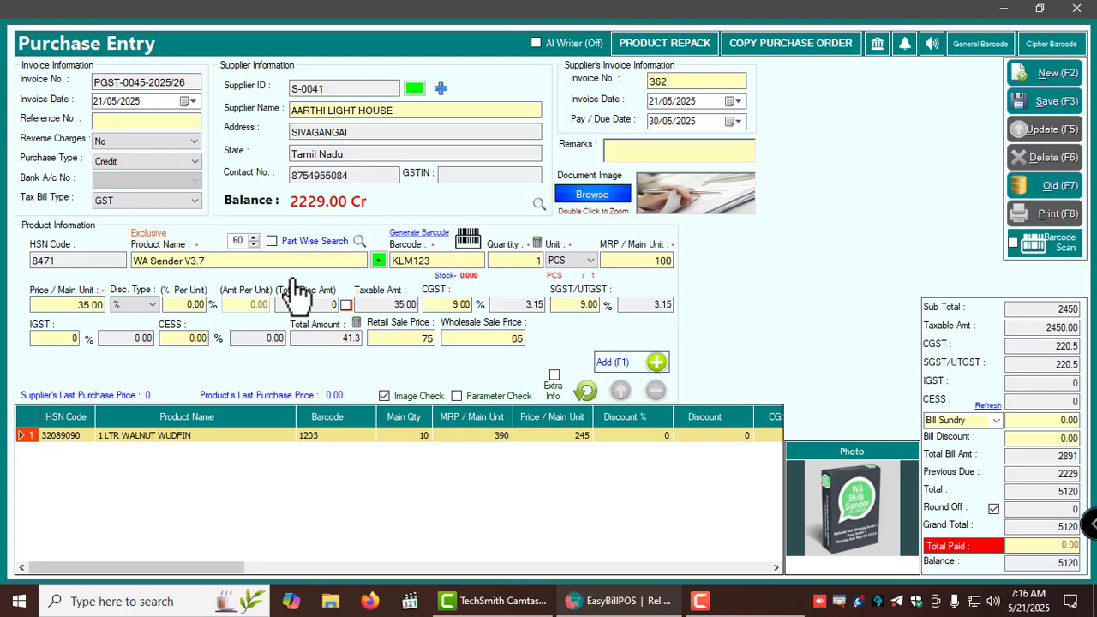
Examine the extra item information fields and the Image Check option for WA Sender V3.7, leaving both settings as they were.
{"action": "left_click", "coordinate": [554, 375]}
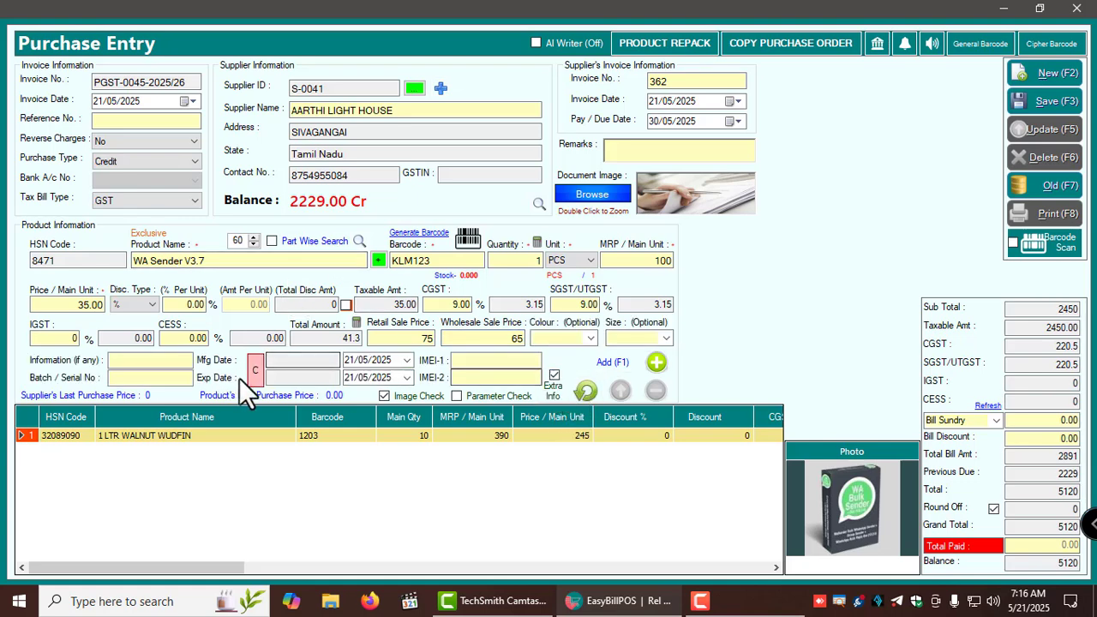
{"action": "left_click", "coordinate": [117, 380]}
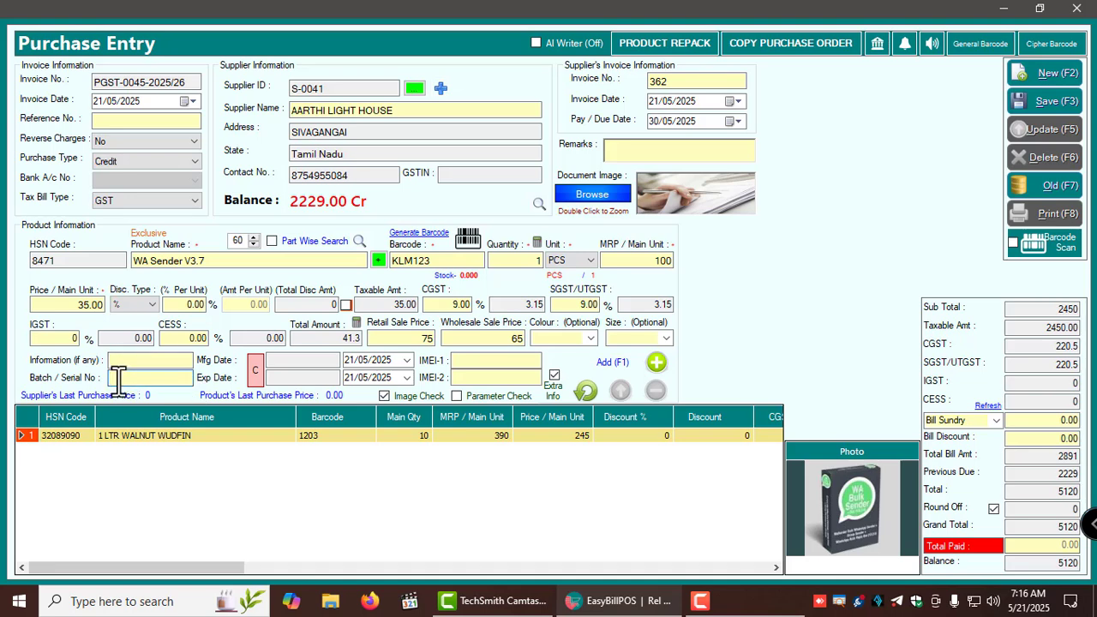
{"action": "left_click", "coordinate": [554, 376]}
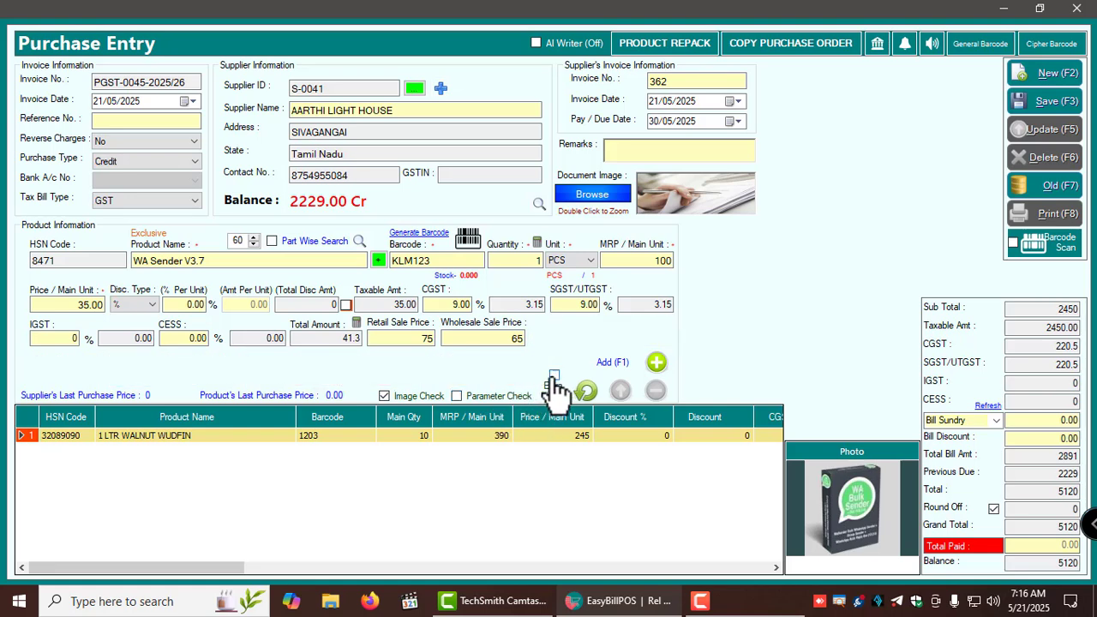
{"action": "left_click", "coordinate": [420, 400]}
{"action": "left_click", "coordinate": [420, 402]}
{"action": "left_click", "coordinate": [385, 397]}
{"action": "left_click", "coordinate": [385, 397]}
Set WA Sender V3.7's quantity to 5 and add it to the purchase list.
{"action": "left_click", "coordinate": [515, 260]}
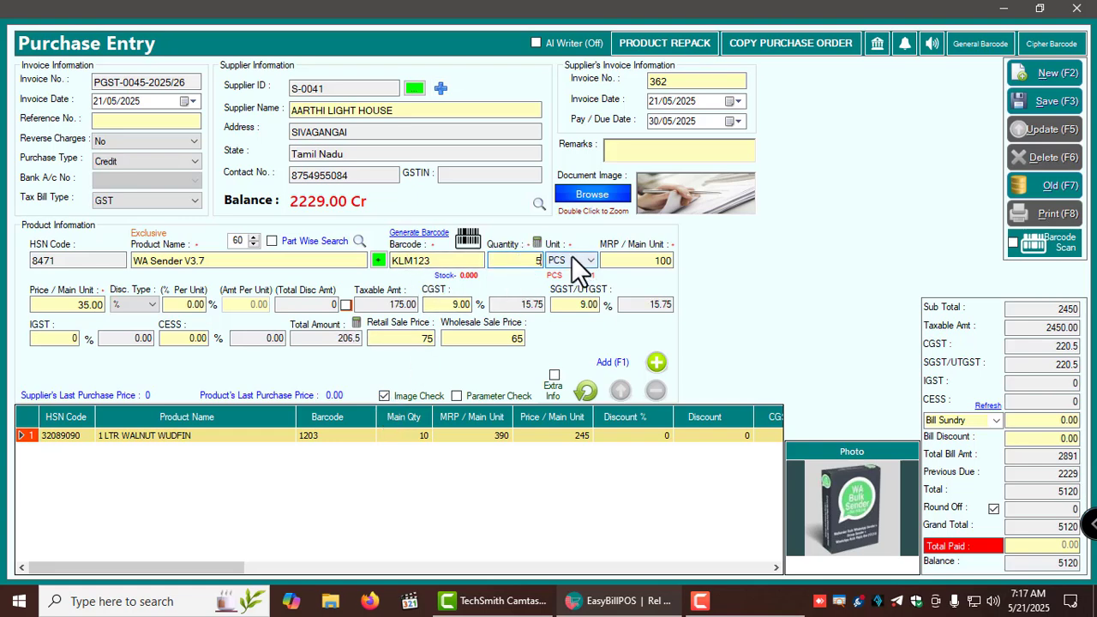
{"action": "left_click", "coordinate": [491, 342]}
{"action": "left_click", "coordinate": [654, 364]}
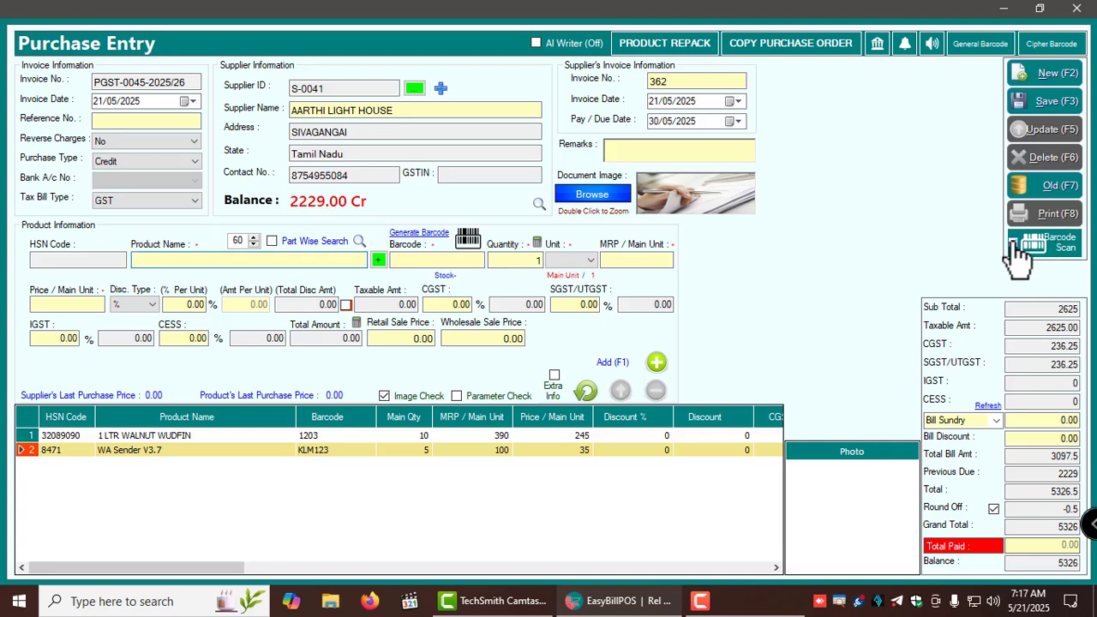
{"action": "left_click", "coordinate": [1046, 259]}
{"action": "left_click", "coordinate": [1048, 260]}
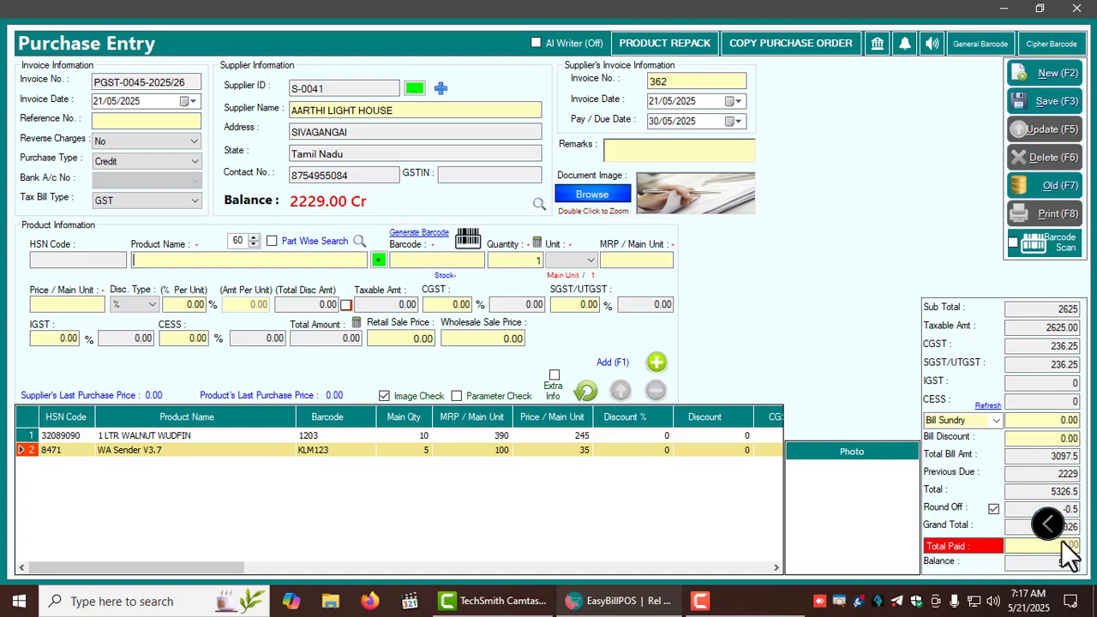
Add Freight Charges of 100 as the bill sundry, keep the bill discount, and save the purchase entry.
{"action": "left_click", "coordinate": [994, 422]}
{"action": "left_click", "coordinate": [977, 434]}
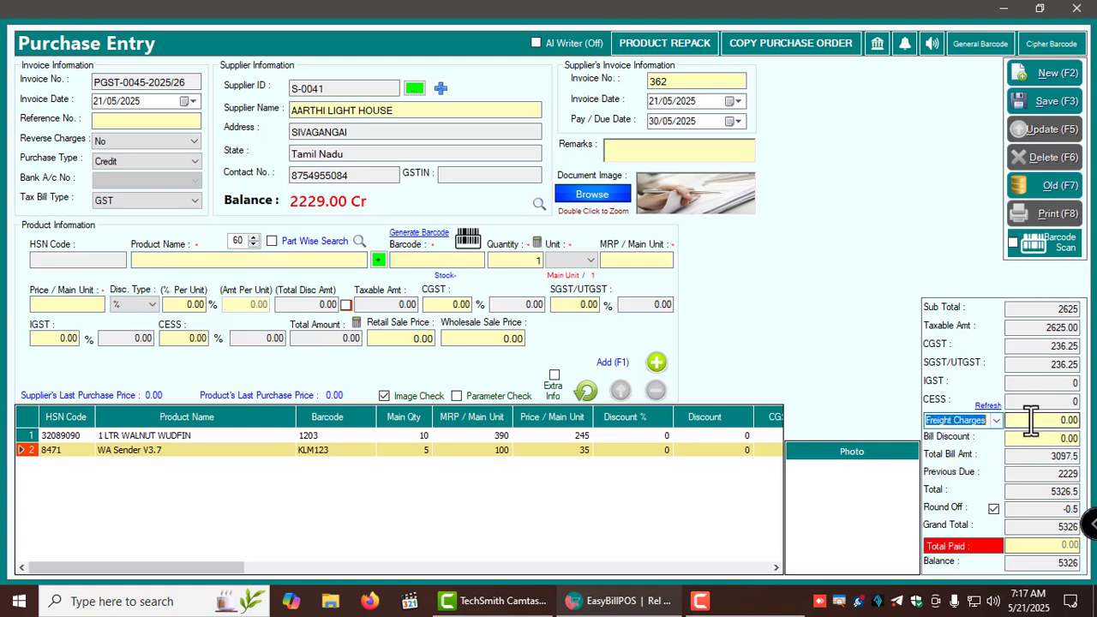
{"action": "left_click", "coordinate": [1031, 421]}
{"action": "type", "text": "100"}
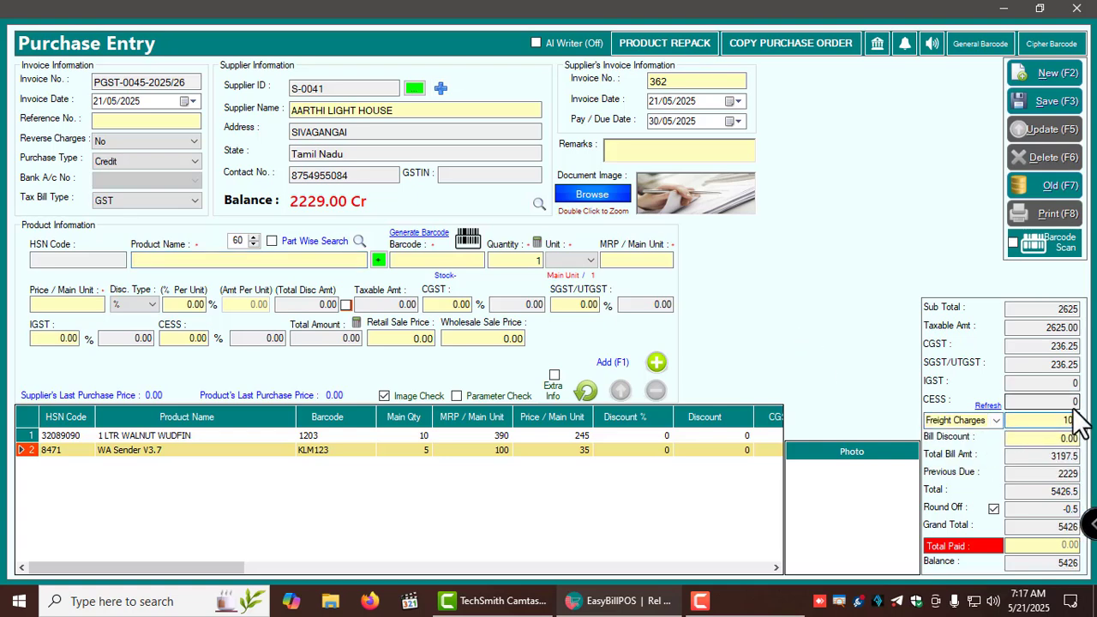
{"action": "left_click_drag", "start_coordinate": [1051, 443], "coordinate": [1095, 450]}
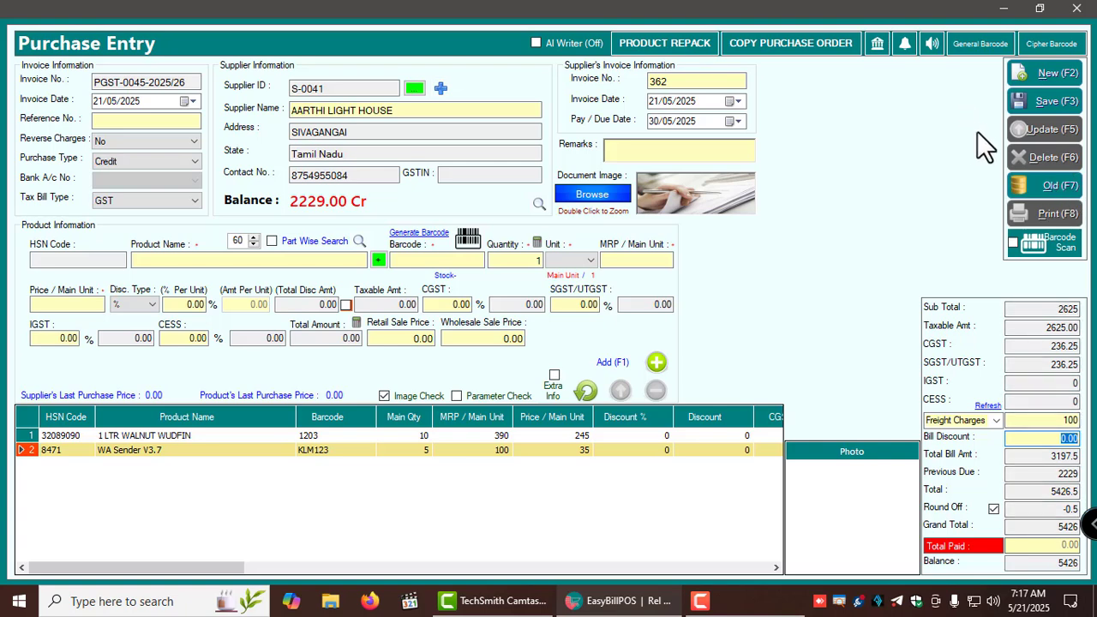
{"action": "left_click", "coordinate": [1047, 102]}
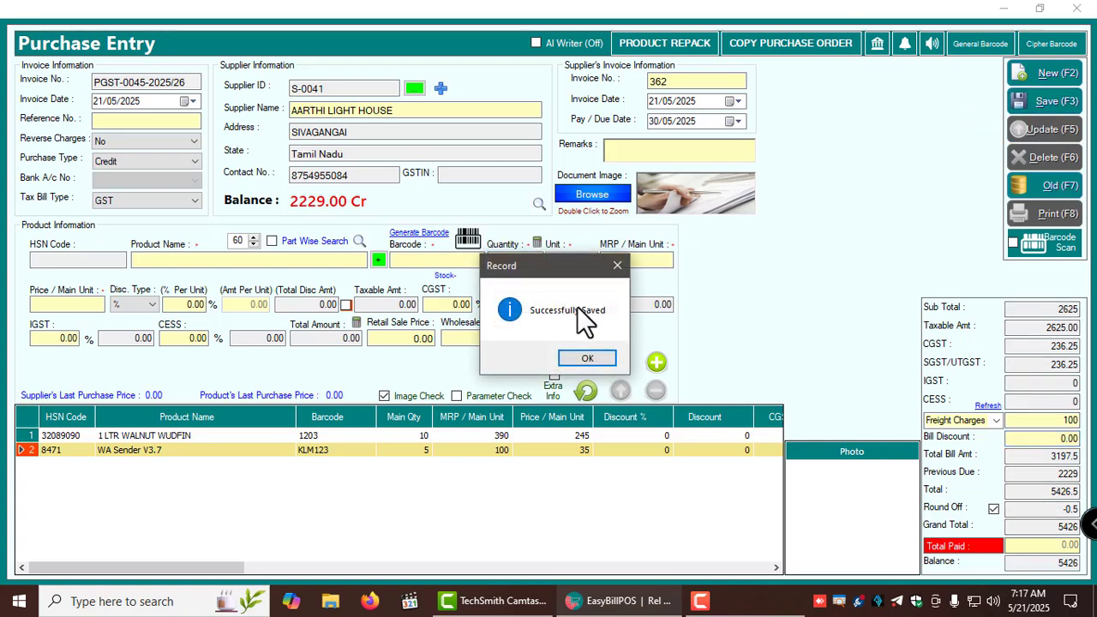
{"action": "left_click", "coordinate": [588, 360]}
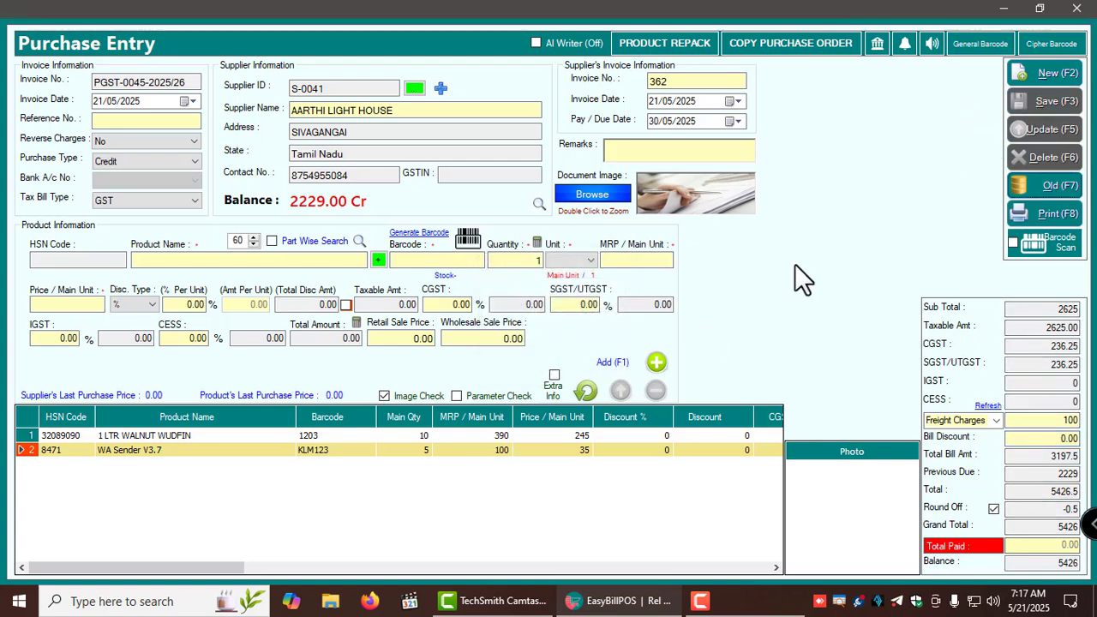
Preview the general barcode labels for the purchased products with the TVS Printer Dual (2 x 1) template at 200% zoom.
{"action": "left_click", "coordinate": [986, 48]}
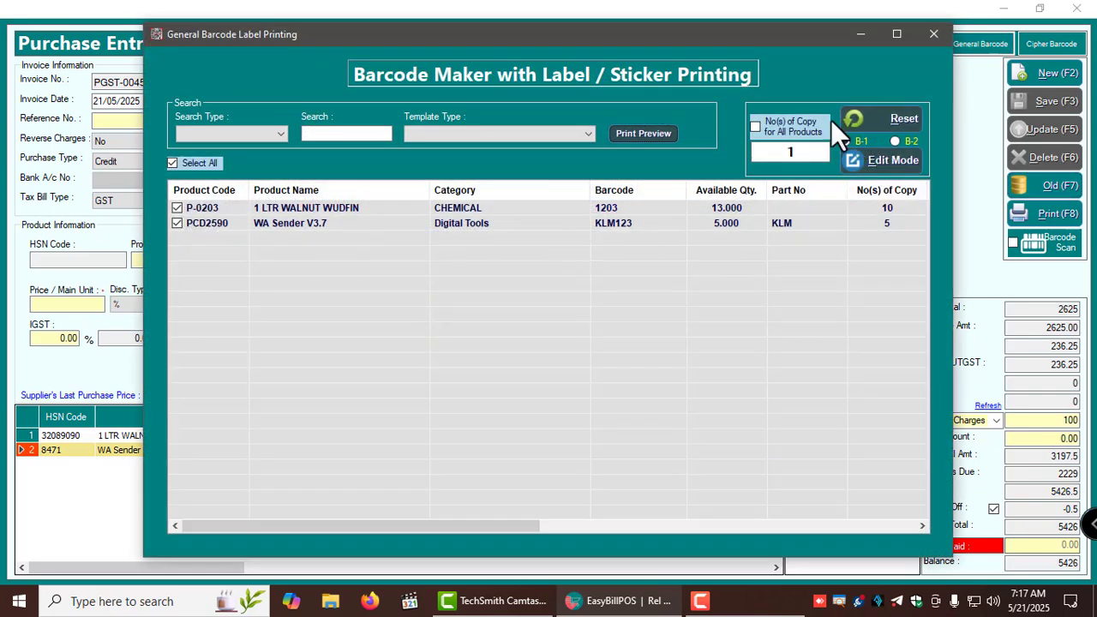
{"action": "left_click", "coordinate": [588, 133]}
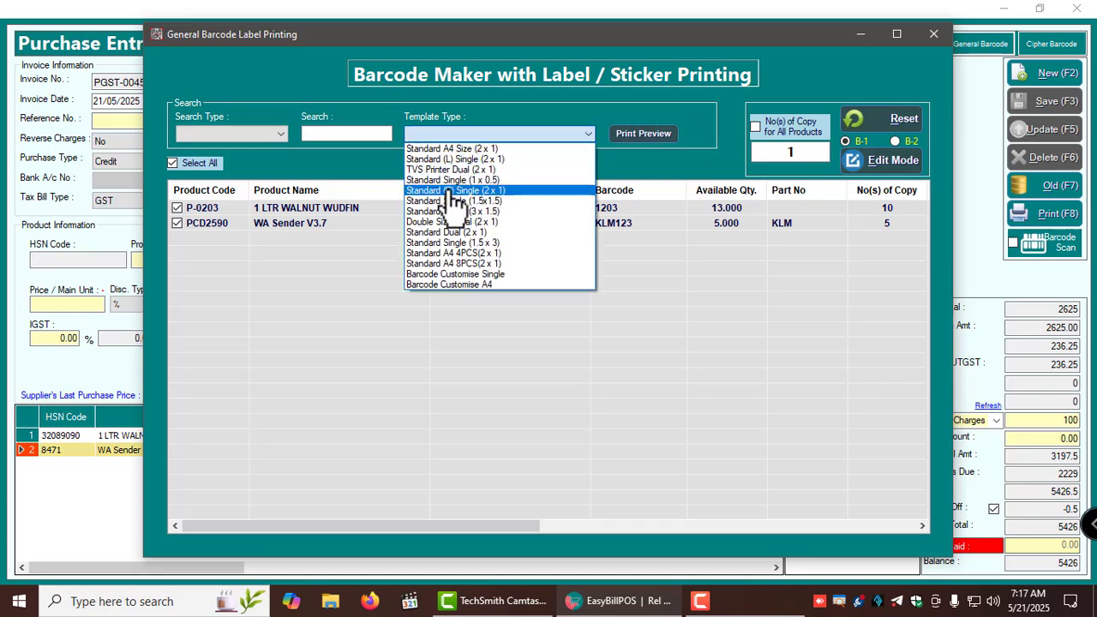
{"action": "left_click", "coordinate": [473, 171]}
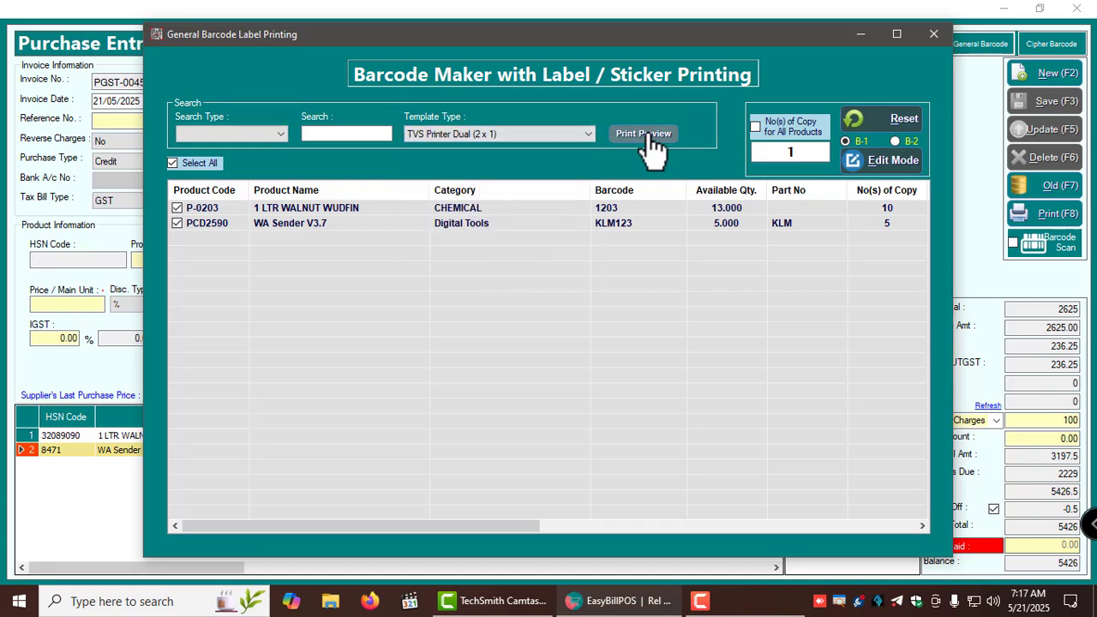
{"action": "left_click", "coordinate": [649, 150]}
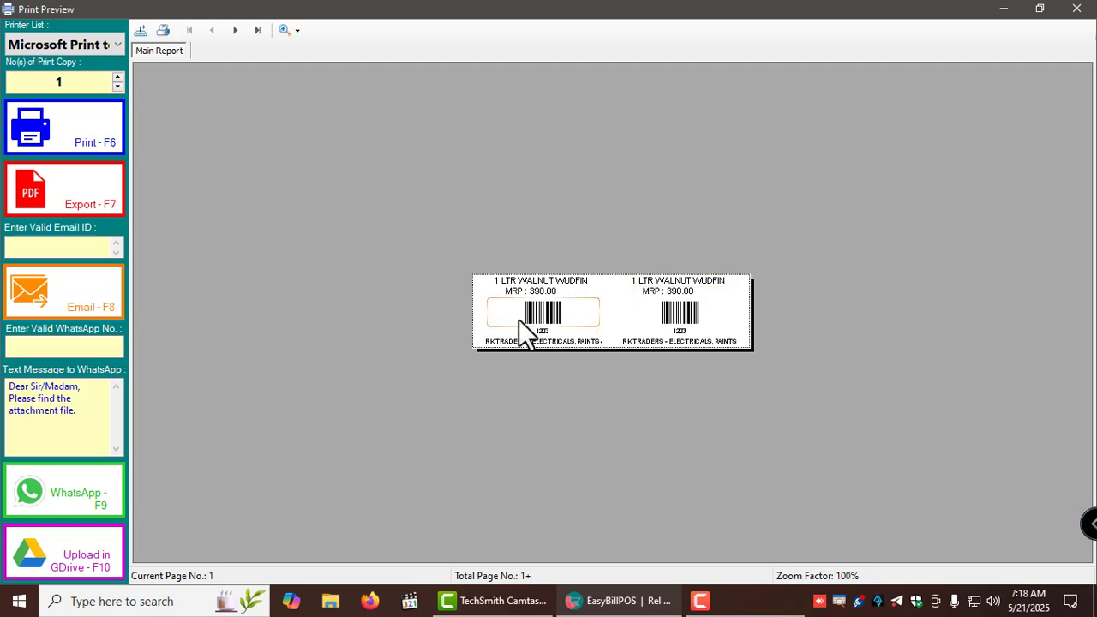
{"action": "left_click", "coordinate": [297, 29]}
{"action": "left_click", "coordinate": [310, 103]}
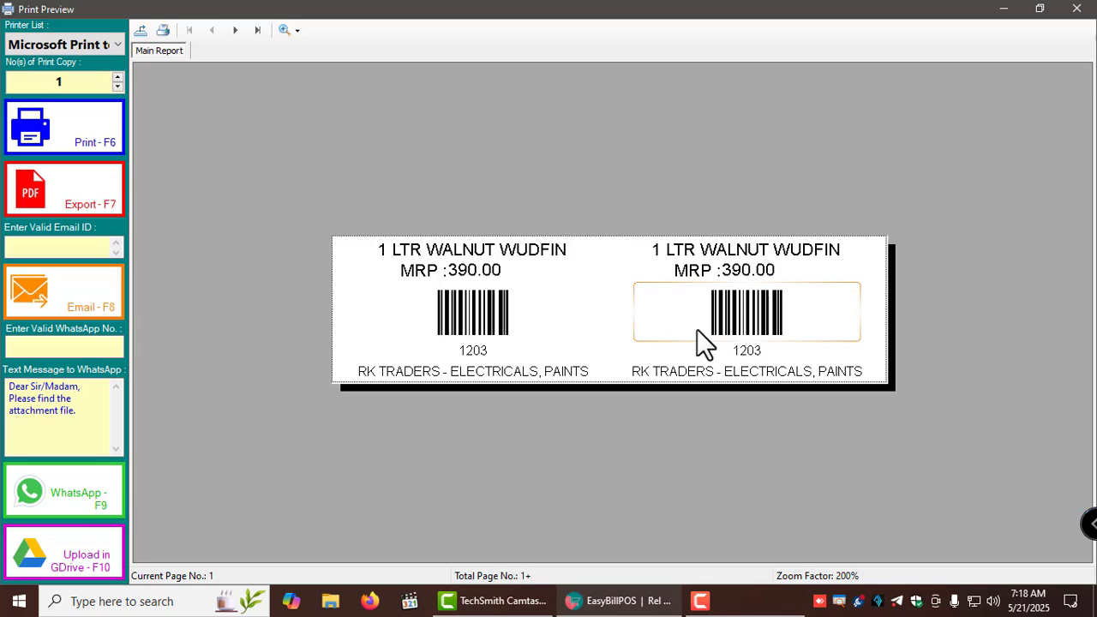
{"action": "left_click", "coordinate": [1076, 8]}
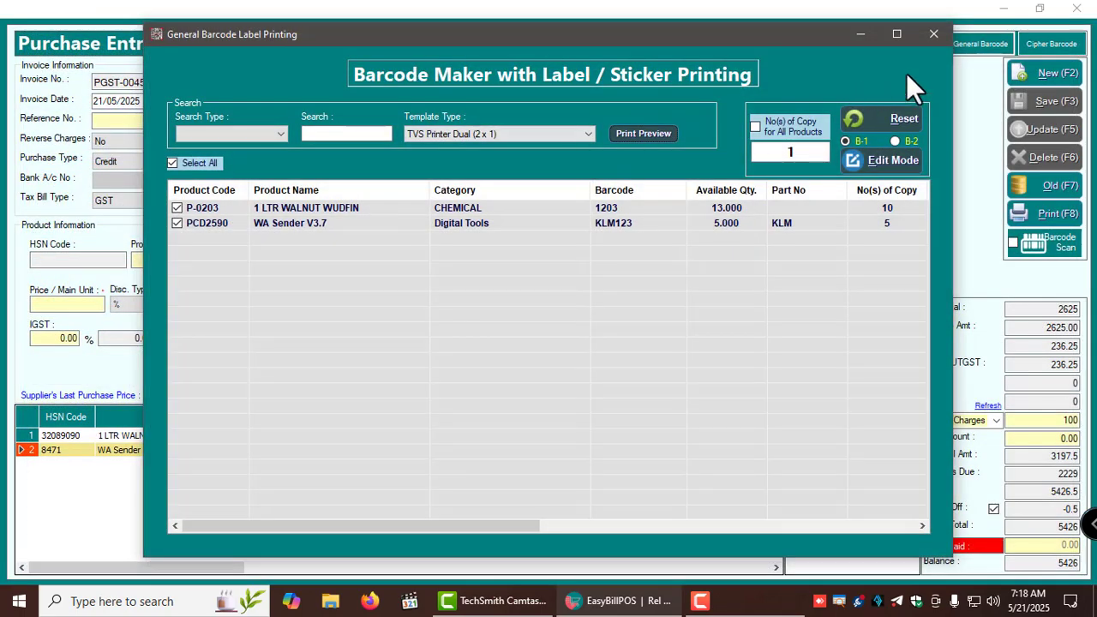
{"action": "left_click", "coordinate": [934, 34]}
Examine the Cipher Barcode label options, including retail and wholesale pricing and the template types, with A4 Size - Single selected.
{"action": "left_click", "coordinate": [1052, 44]}
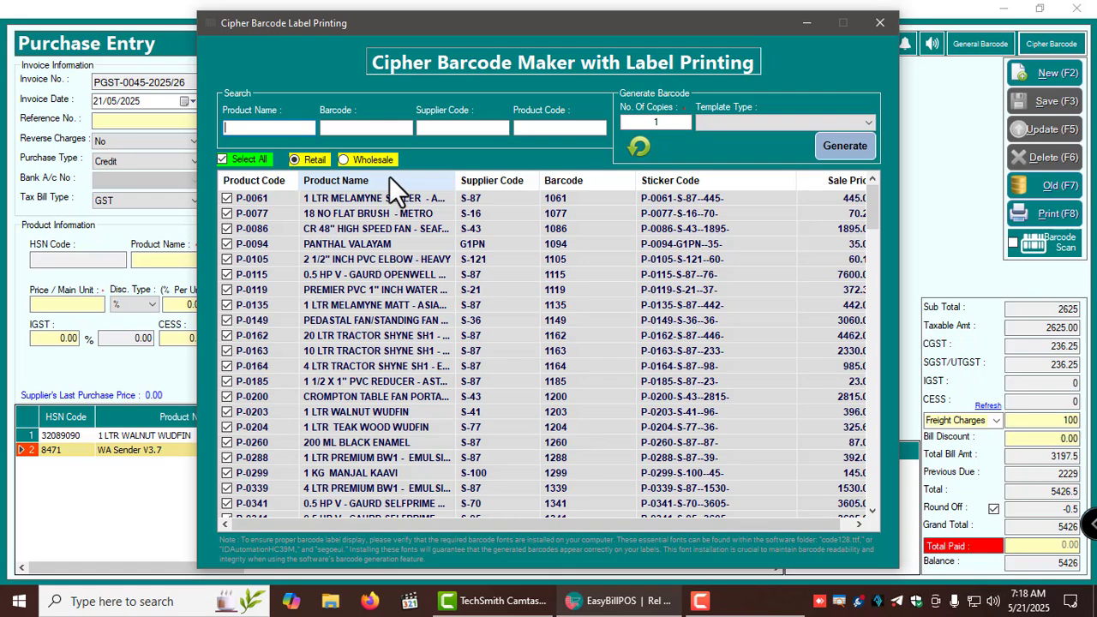
{"action": "left_click", "coordinate": [358, 161]}
{"action": "left_click", "coordinate": [311, 161]}
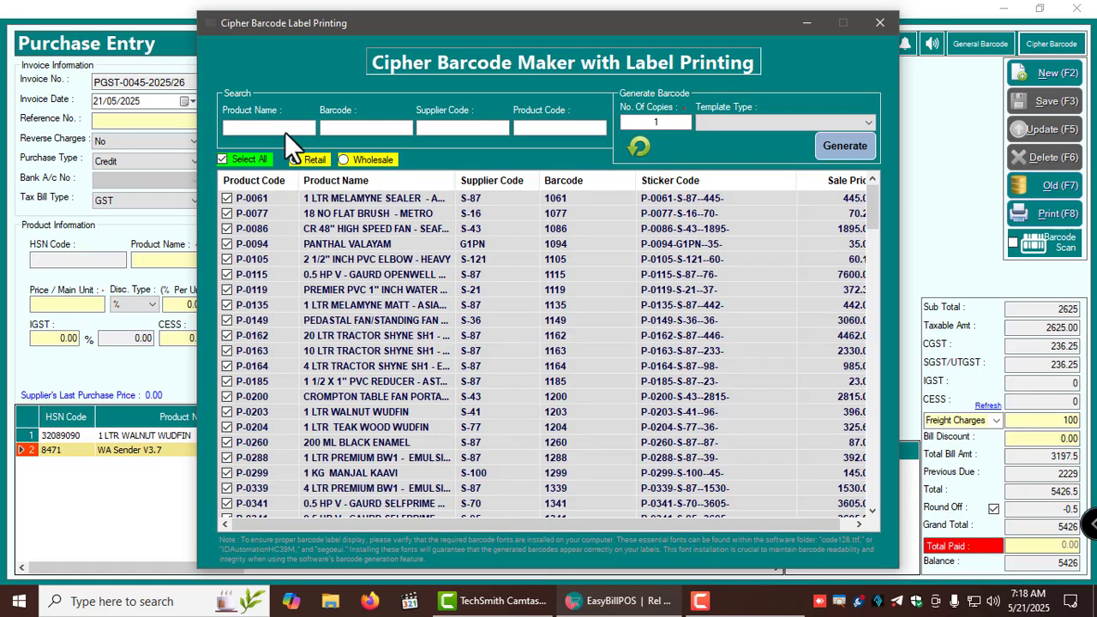
{"action": "left_click", "coordinate": [788, 123]}
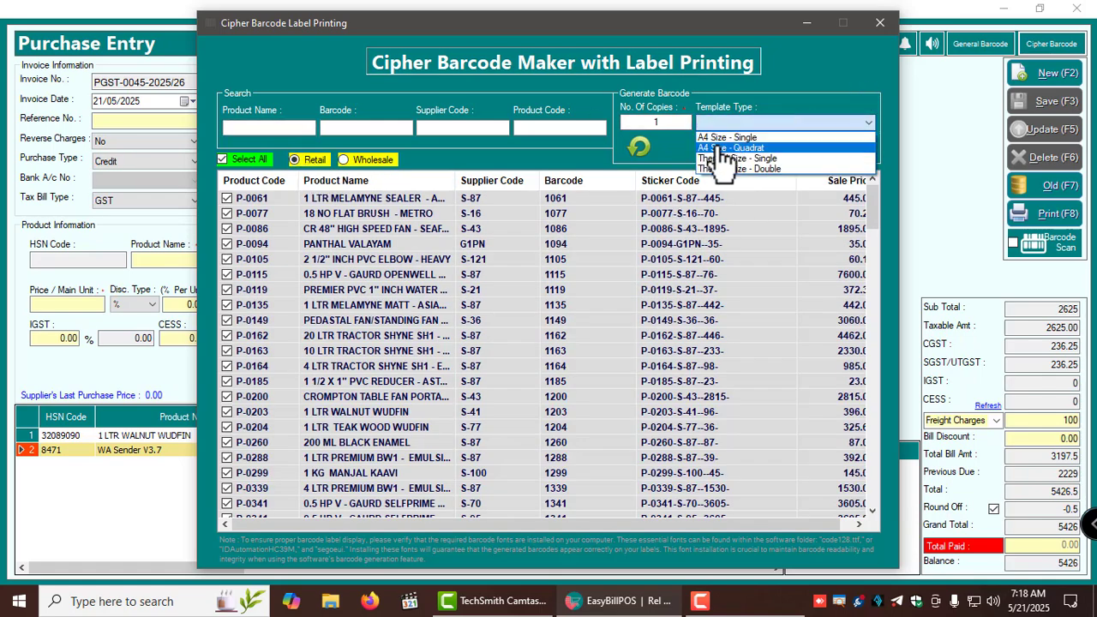
{"action": "left_click", "coordinate": [727, 138]}
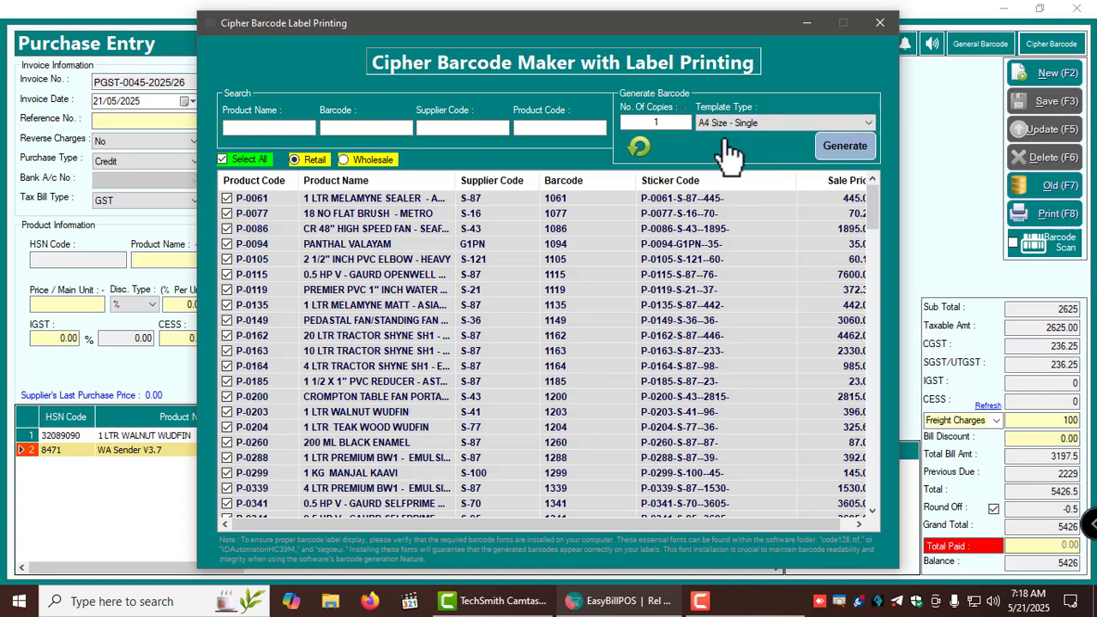
{"action": "left_click", "coordinate": [736, 123]}
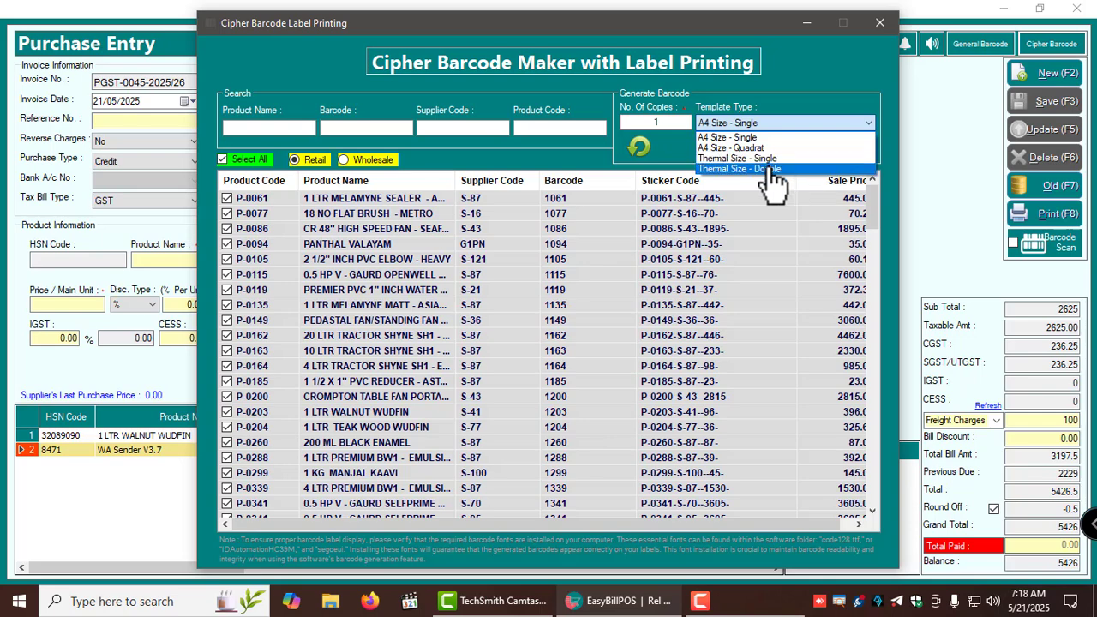
{"action": "left_click", "coordinate": [876, 23]}
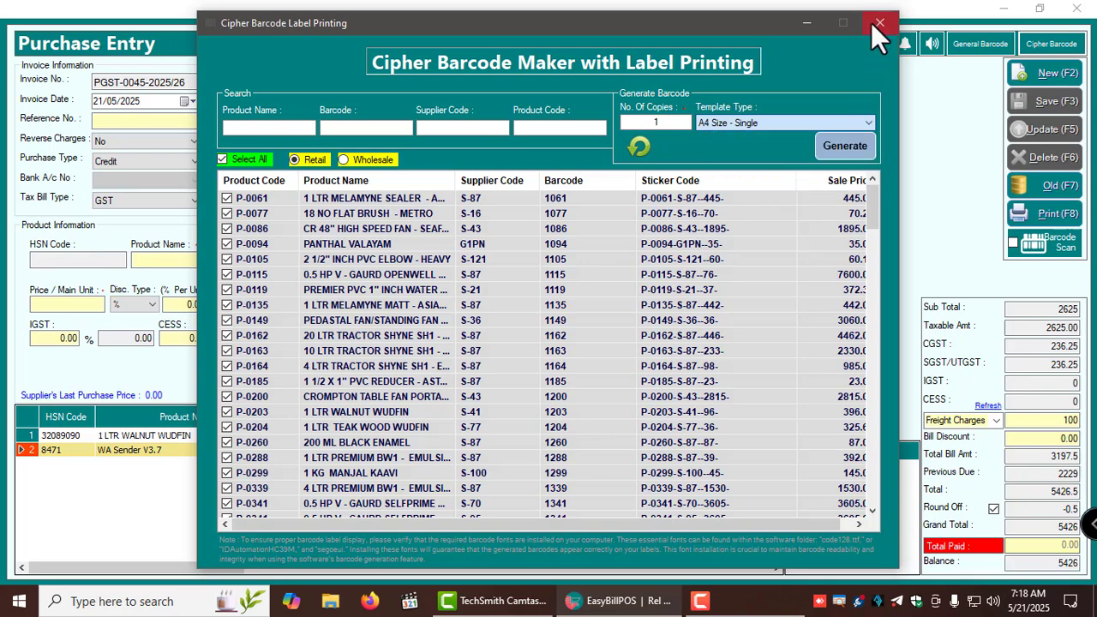
{"action": "left_click", "coordinate": [878, 24]}
Start a reminder from the purchase entry and set its date to 31/05/2025.
{"action": "left_click", "coordinate": [904, 47]}
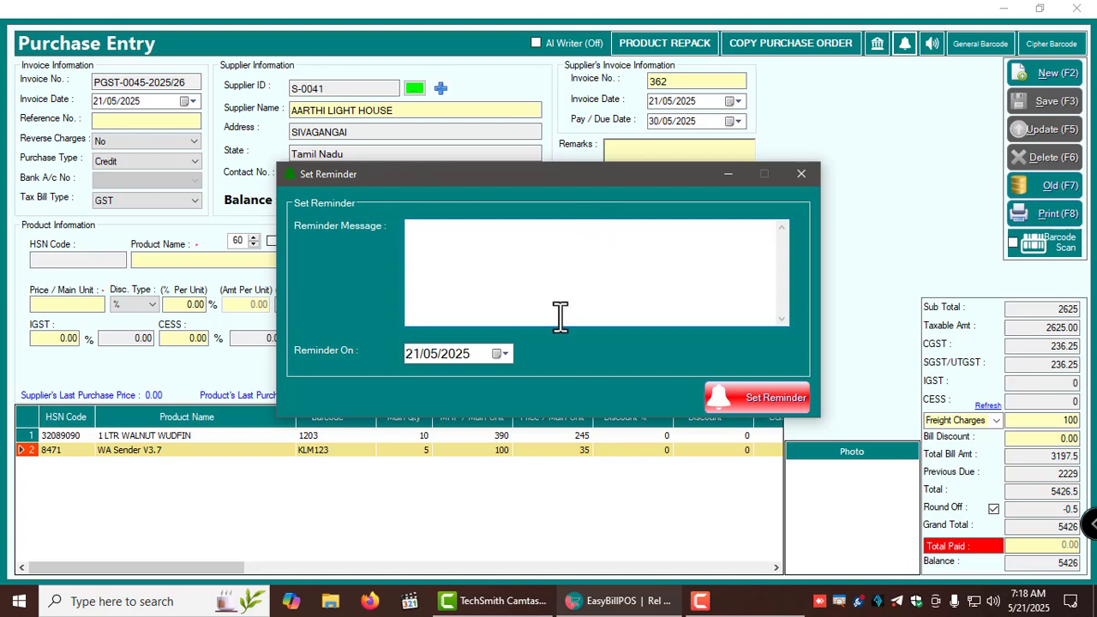
{"action": "left_click", "coordinate": [504, 353]}
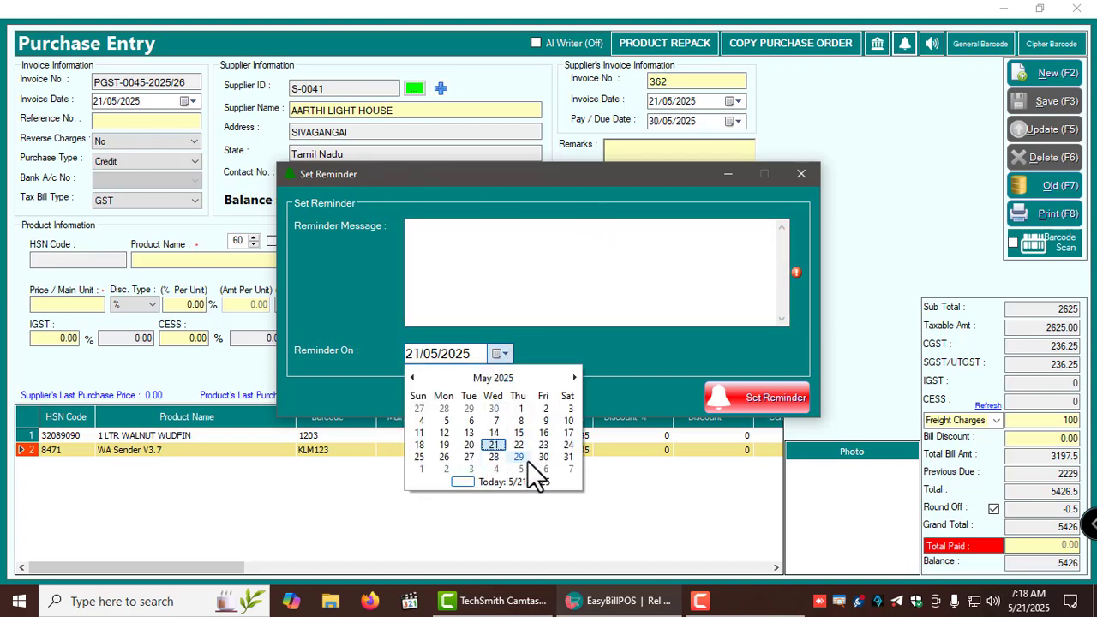
{"action": "left_click", "coordinate": [567, 457]}
Enter "Payment Reminder" as the reminder message, save the reminder and return to the purchase entry.
{"action": "left_click", "coordinate": [498, 257]}
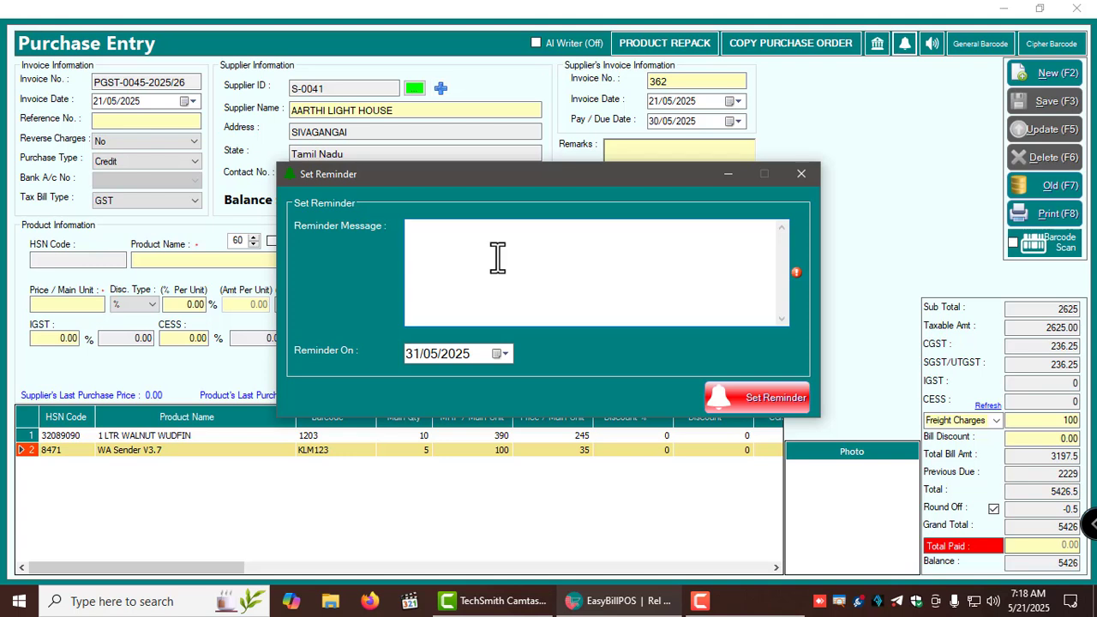
{"action": "type", "text": "pAYMEN"}
{"action": "key", "text": "BackSpace"}
{"action": "key", "text": "BackSpace"}
{"action": "key", "text": "BackSpace"}
{"action": "key", "text": "BackSpace"}
{"action": "key", "text": "BackSpace"}
{"action": "key", "text": "BackSpace"}
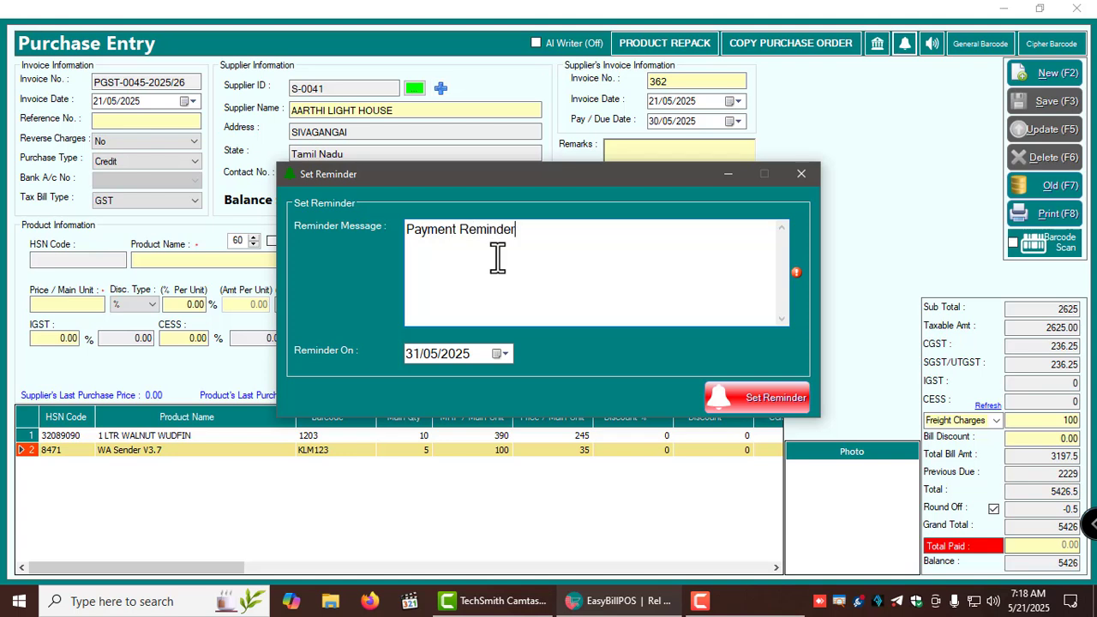
{"action": "left_click", "coordinate": [751, 401]}
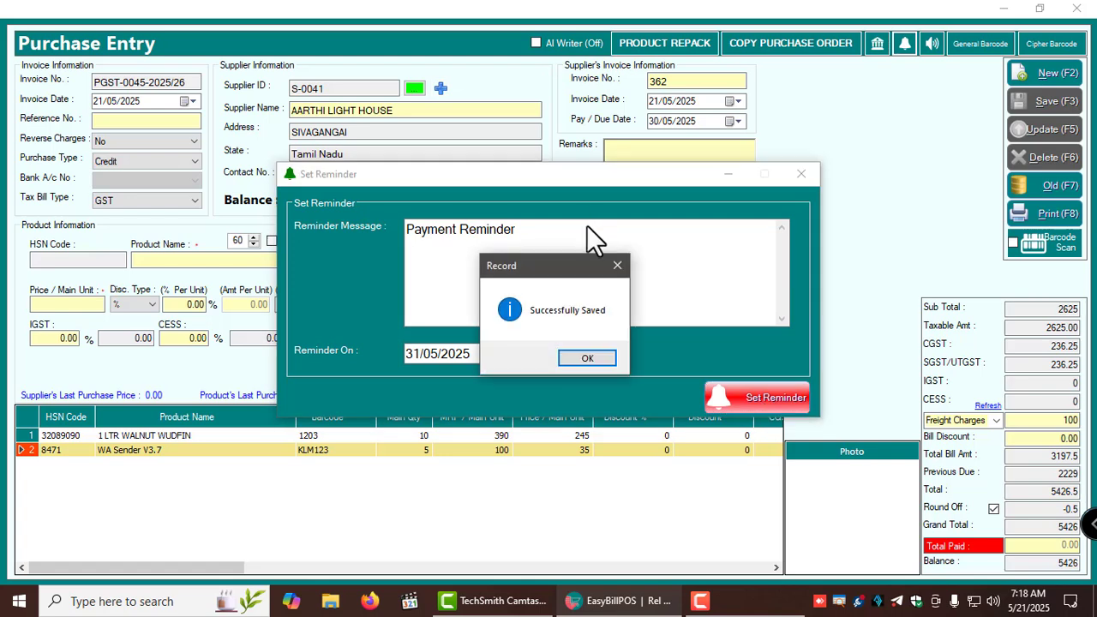
{"action": "left_click", "coordinate": [587, 358]}
{"action": "left_click", "coordinate": [802, 174]}
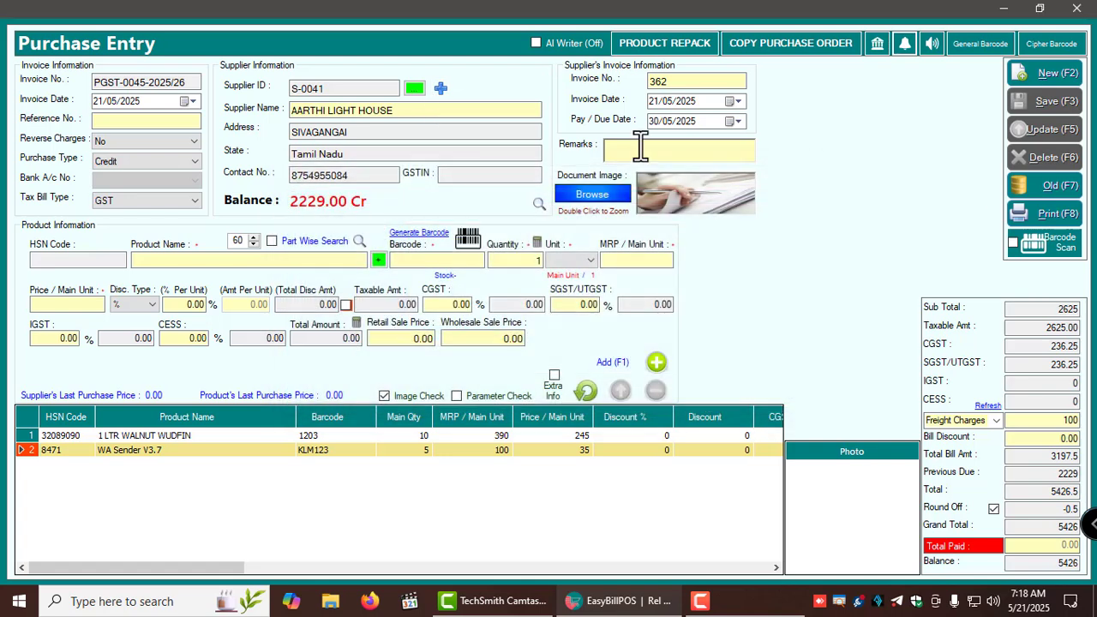
Preview the printed purchase invoice and review its supplier details, product lines, taxes and totals.
{"action": "left_click", "coordinate": [1045, 215]}
{"action": "scroll", "coordinate": [534, 258], "scroll_direction": "down", "scroll_amount": 5}
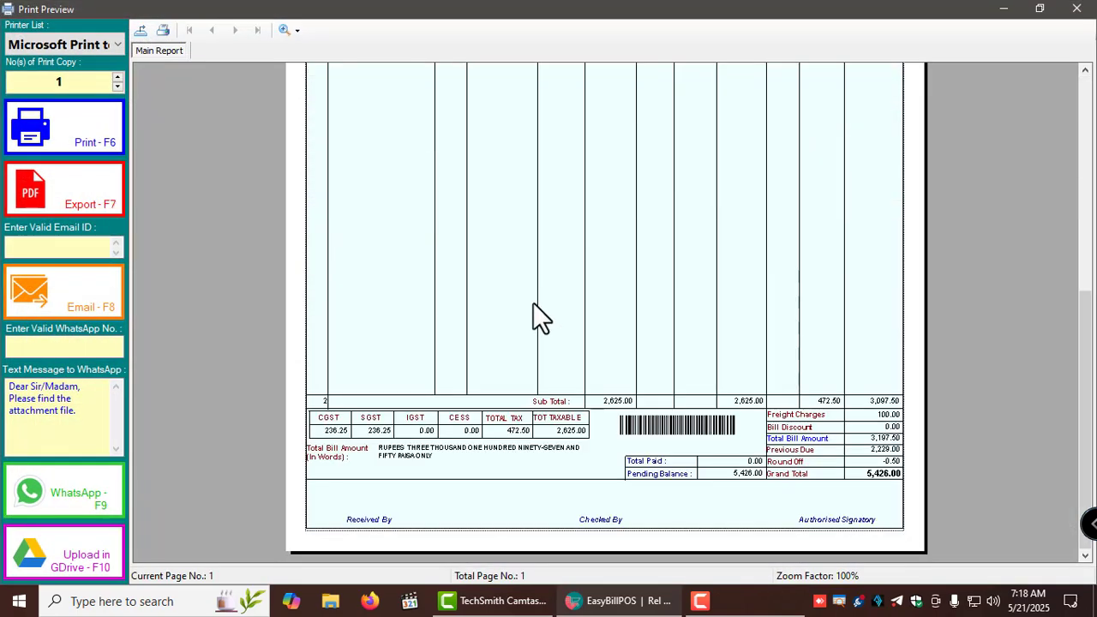
{"action": "scroll", "coordinate": [534, 304], "scroll_direction": "up", "scroll_amount": 5}
{"action": "scroll", "coordinate": [534, 304], "scroll_direction": "down", "scroll_amount": 5}
{"action": "scroll", "coordinate": [533, 302], "scroll_direction": "up", "scroll_amount": 5}
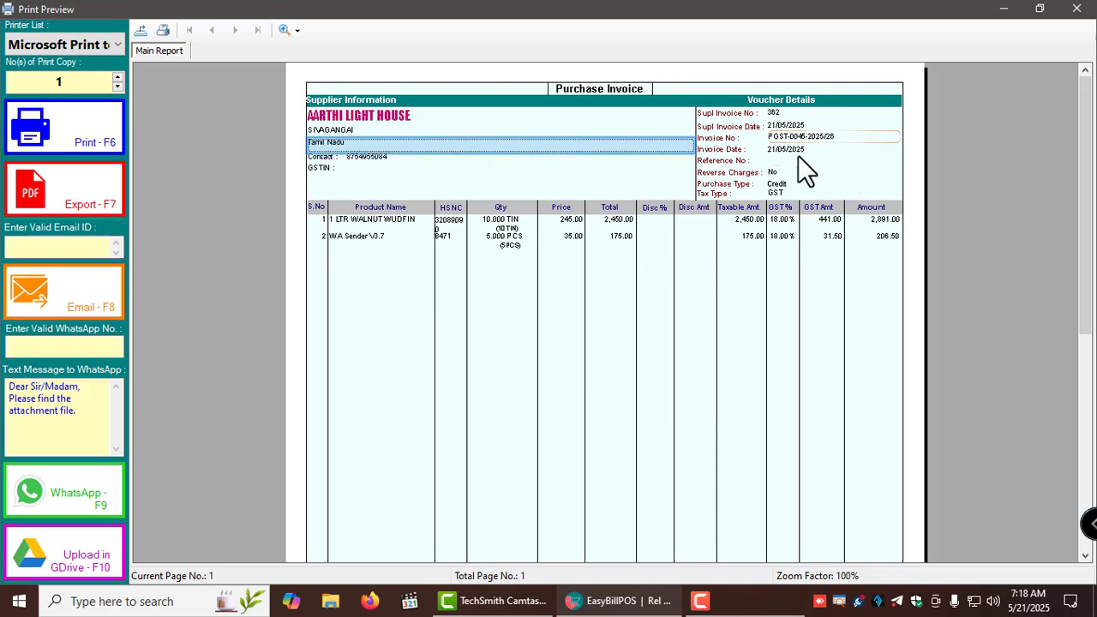
{"action": "scroll", "coordinate": [797, 181], "scroll_direction": "down", "scroll_amount": 5}
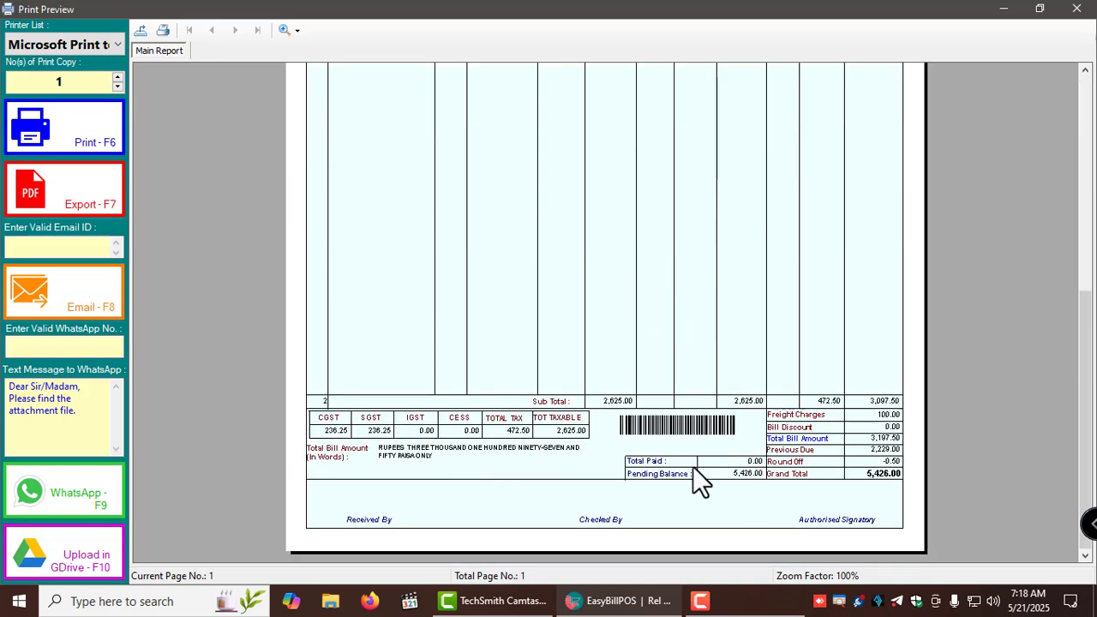
{"action": "scroll", "coordinate": [767, 379], "scroll_direction": "up", "scroll_amount": 5}
{"action": "left_click", "coordinate": [1077, 9]}
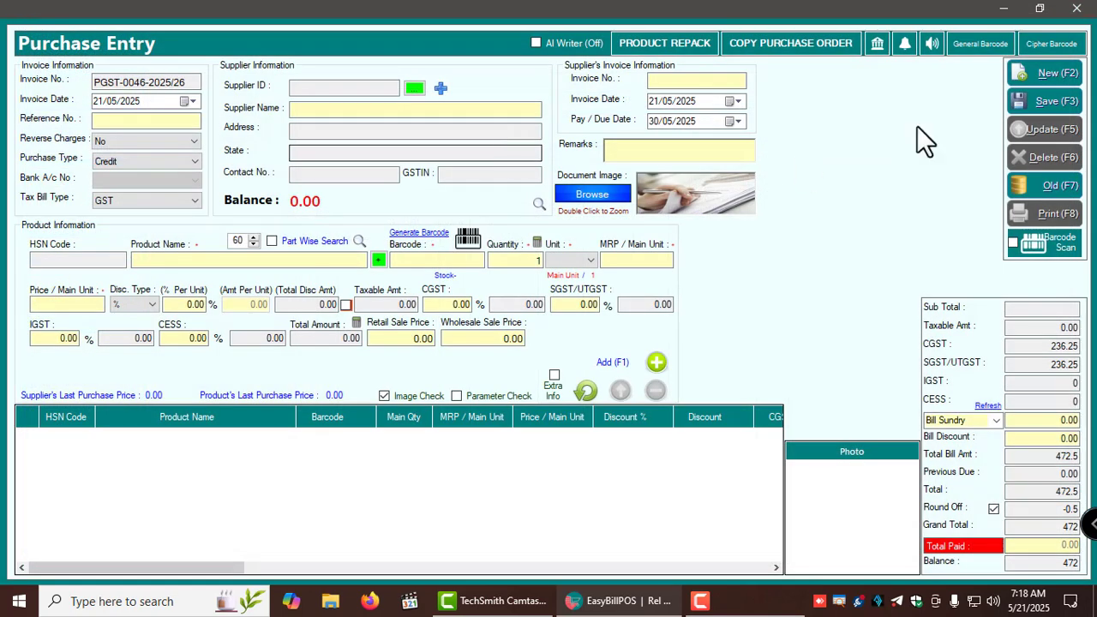
Close the purchase entry and look over the available transaction types.
{"action": "left_click", "coordinate": [1077, 9]}
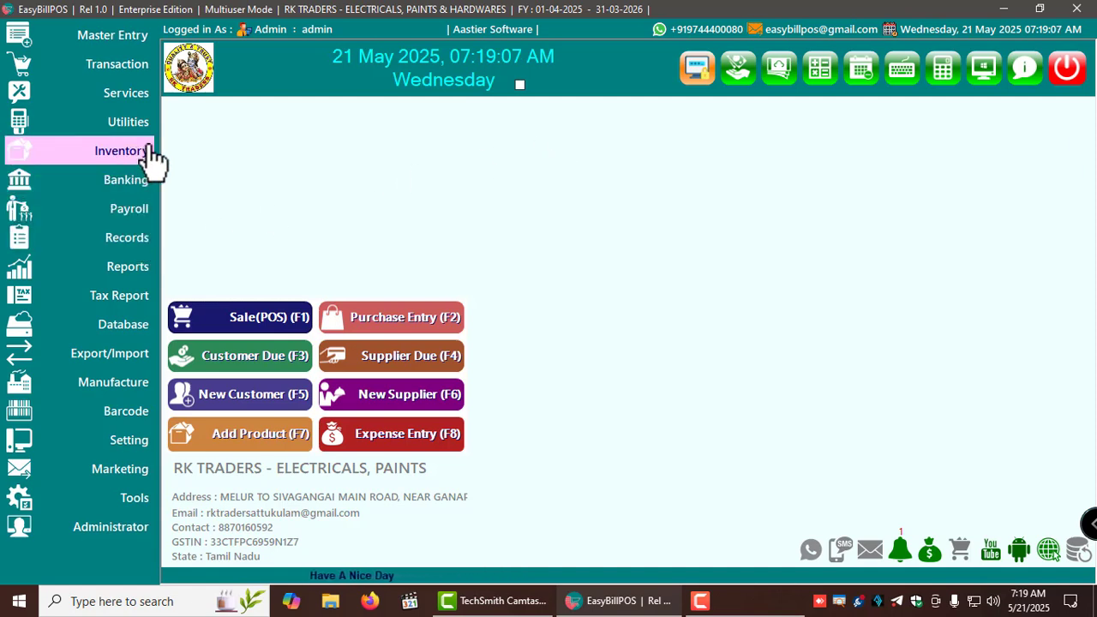
{"action": "left_click", "coordinate": [116, 64]}
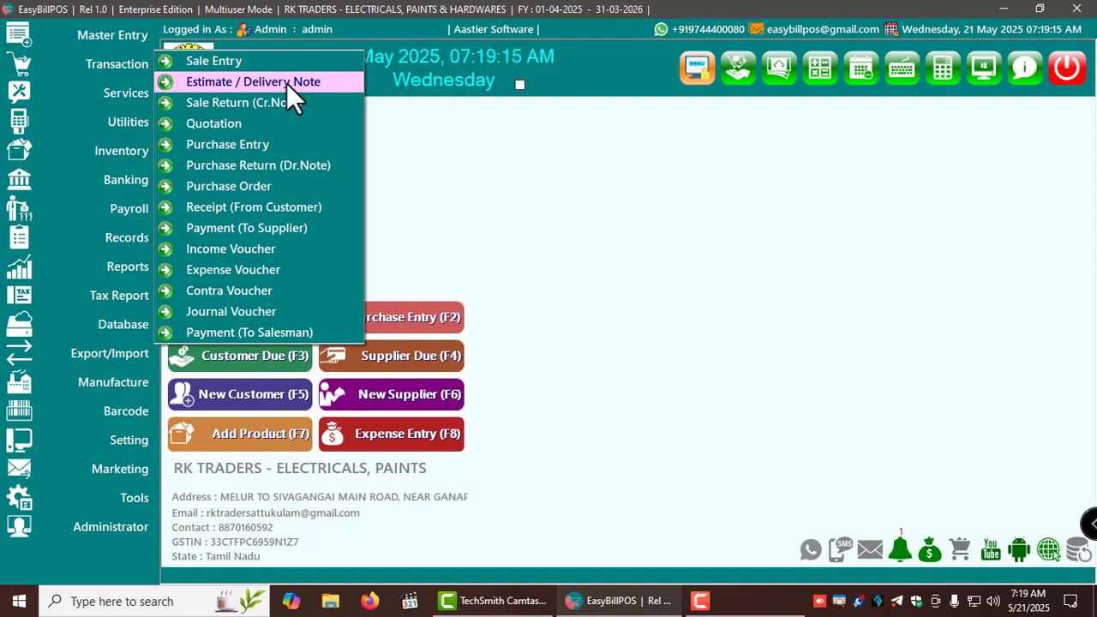
{"action": "left_click", "coordinate": [956, 333]}
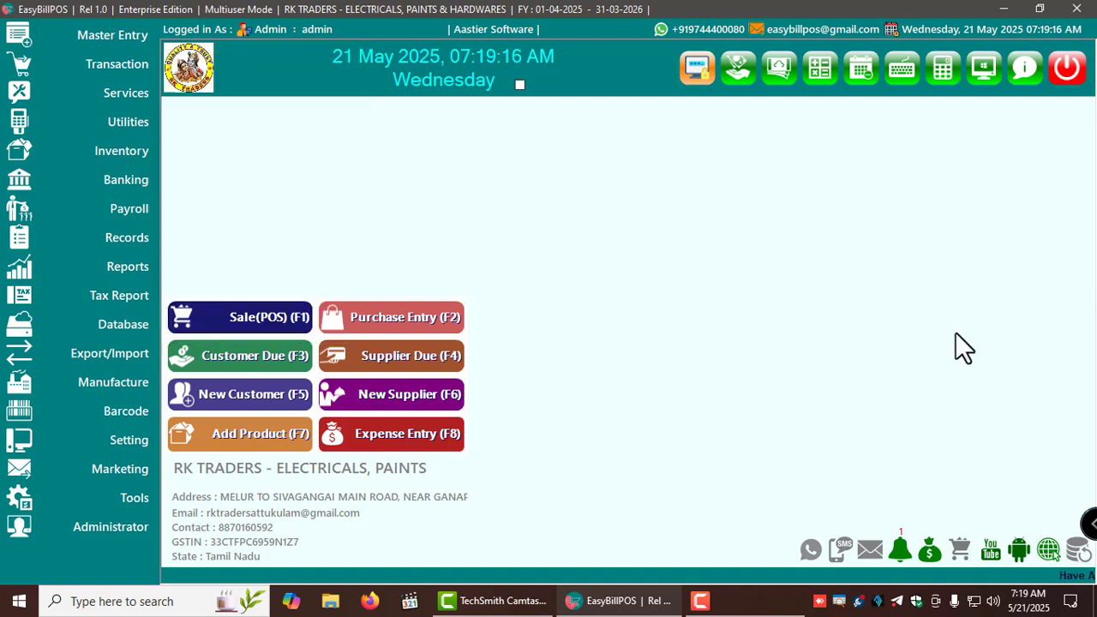
Check today's reminder messages from the dashboard and close the reminder list.
{"action": "left_click", "coordinate": [900, 553]}
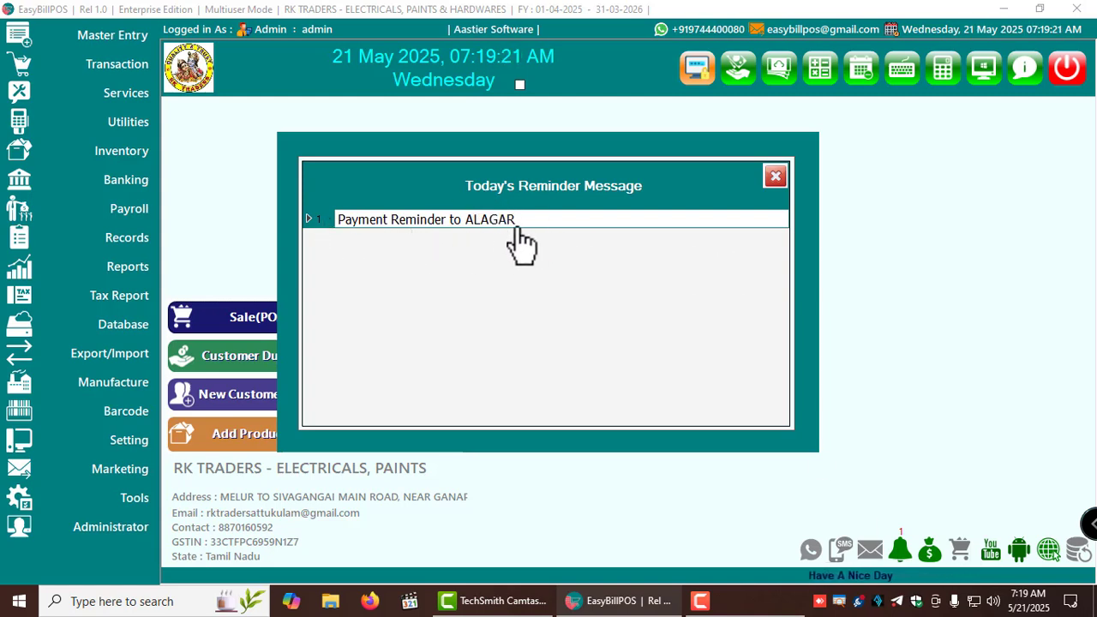
{"action": "left_click", "coordinate": [775, 176]}
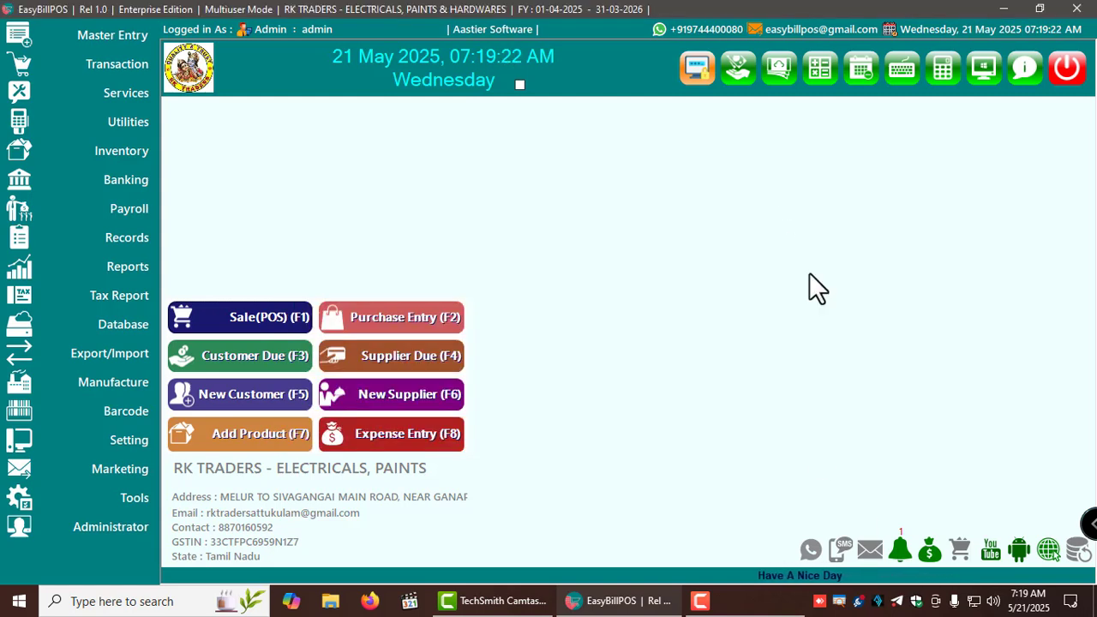
{"action": "left_click", "coordinate": [901, 552]}
{"action": "left_click", "coordinate": [376, 223]}
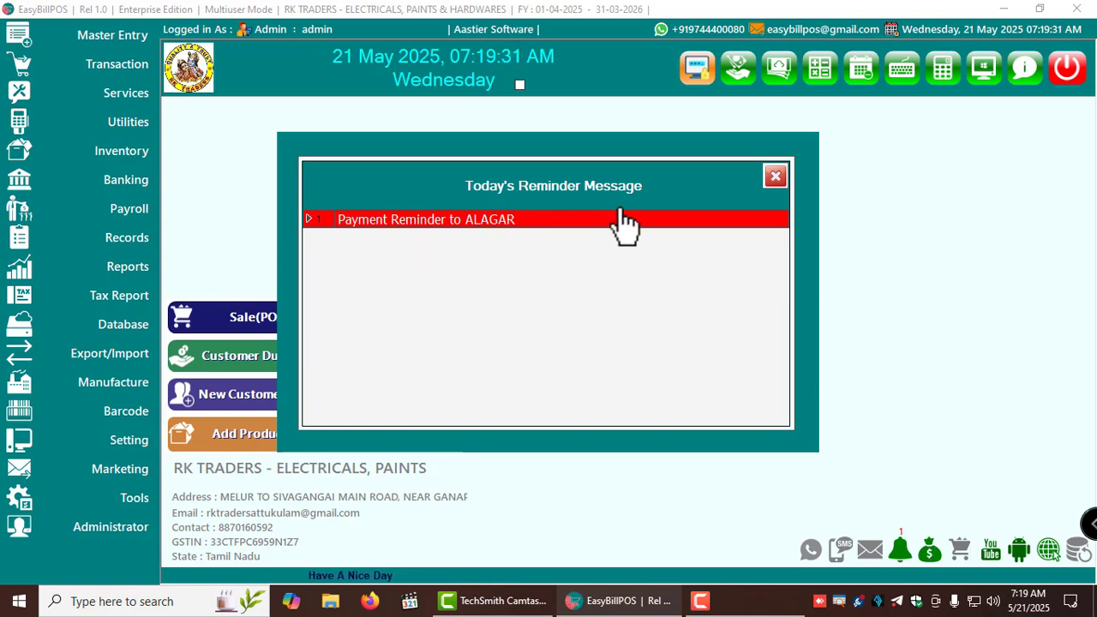
{"action": "left_click", "coordinate": [776, 177]}
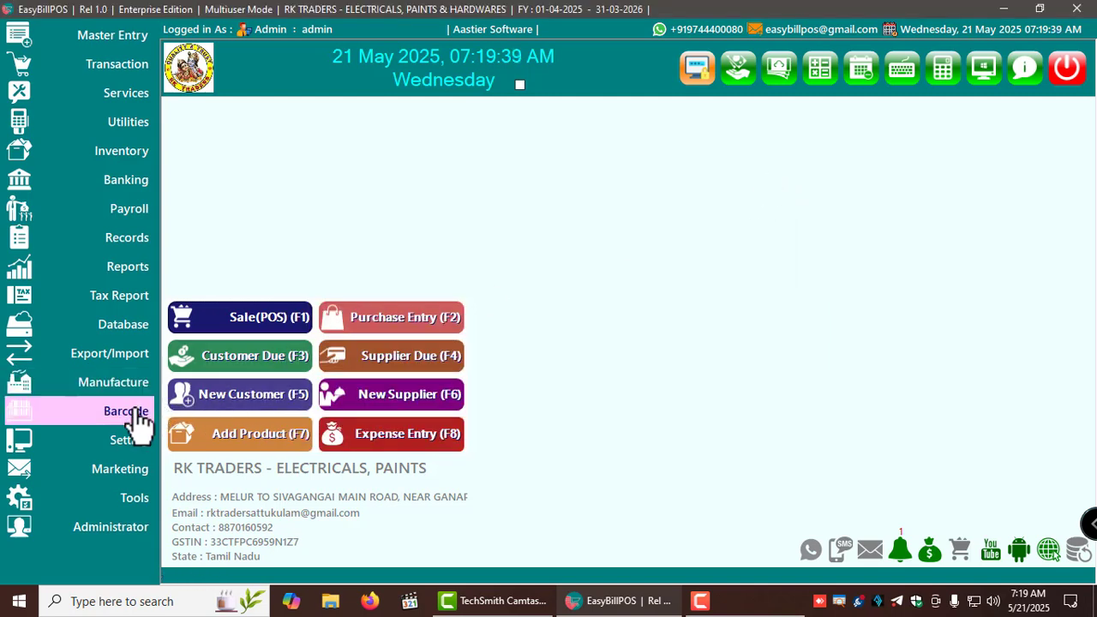
{"action": "left_click", "coordinate": [130, 472]}
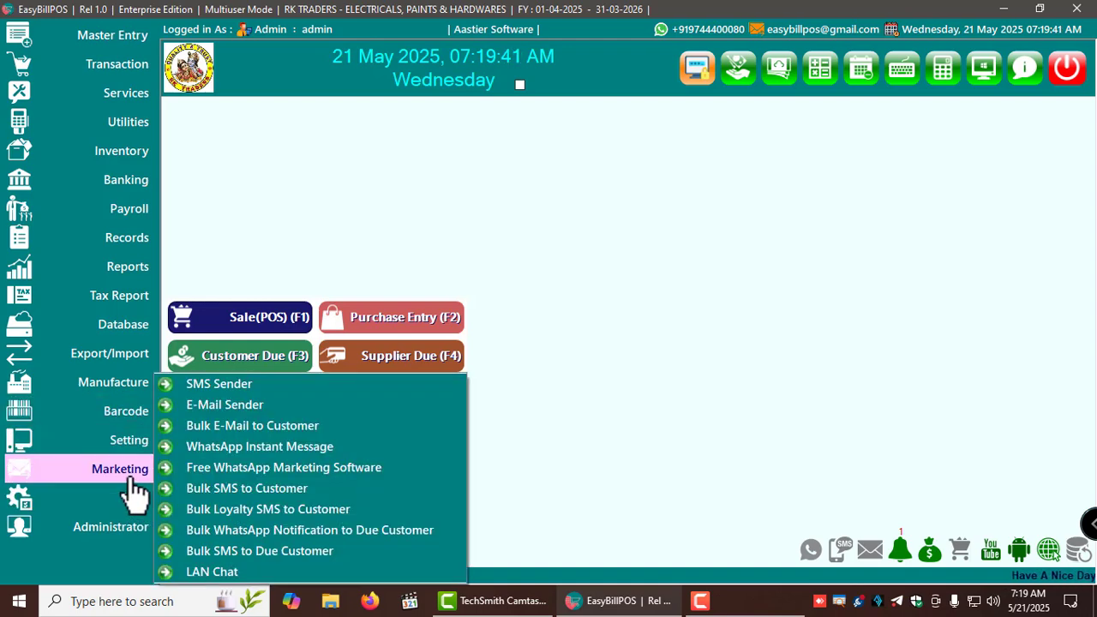
{"action": "left_click", "coordinate": [587, 452]}
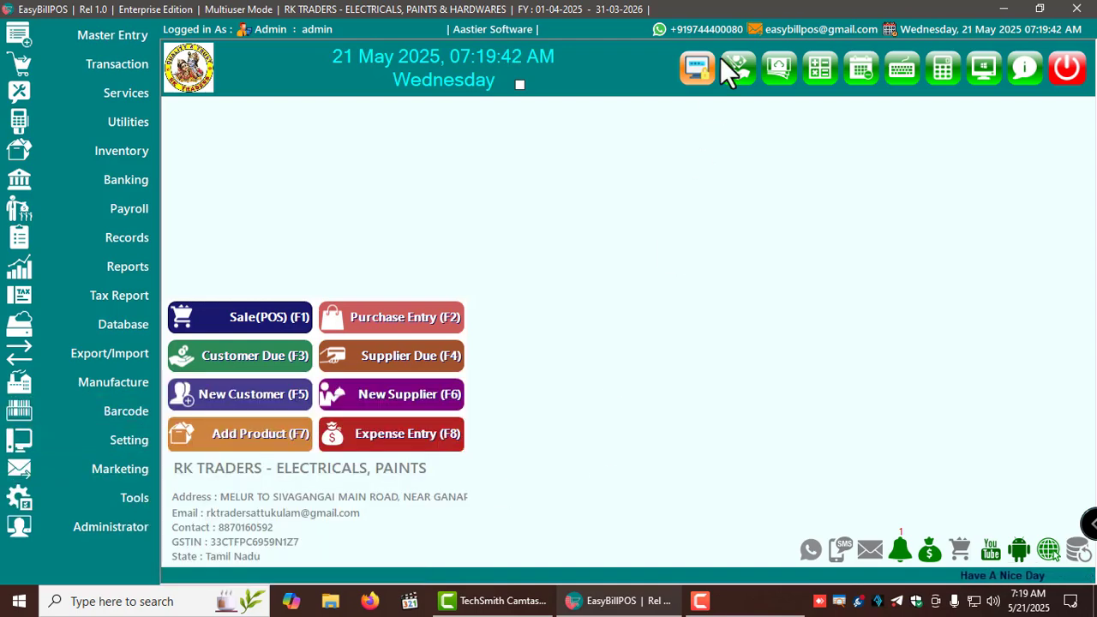
Open a new Estimate / Delivery Note in a maximized window and select the second customer in the customer list.
{"action": "left_click", "coordinate": [114, 65]}
{"action": "left_click", "coordinate": [337, 77]}
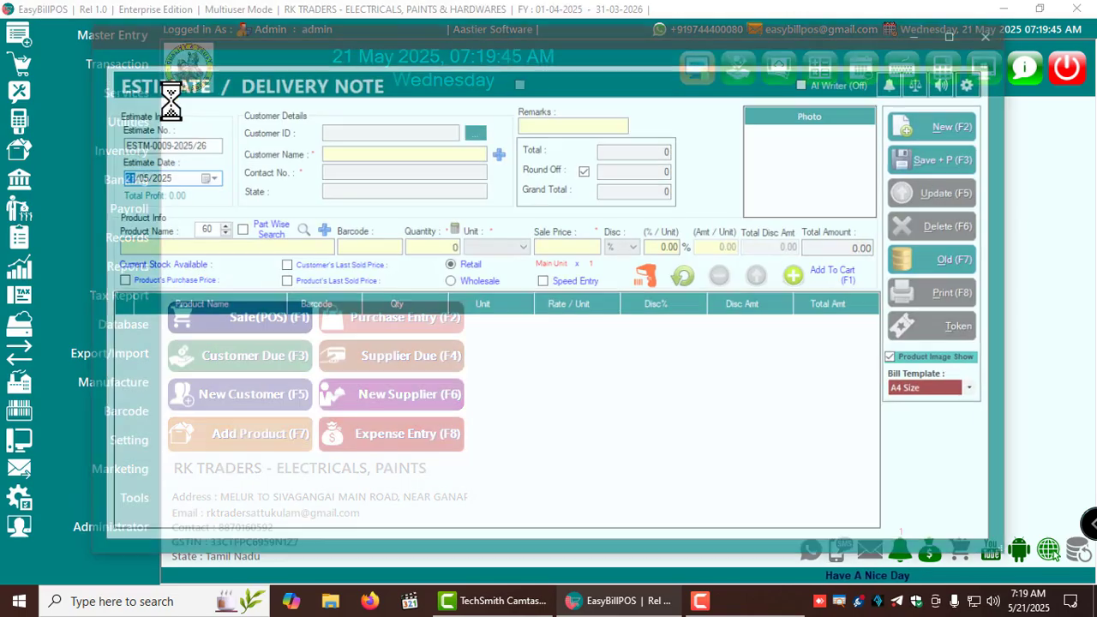
{"action": "left_click", "coordinate": [955, 33]}
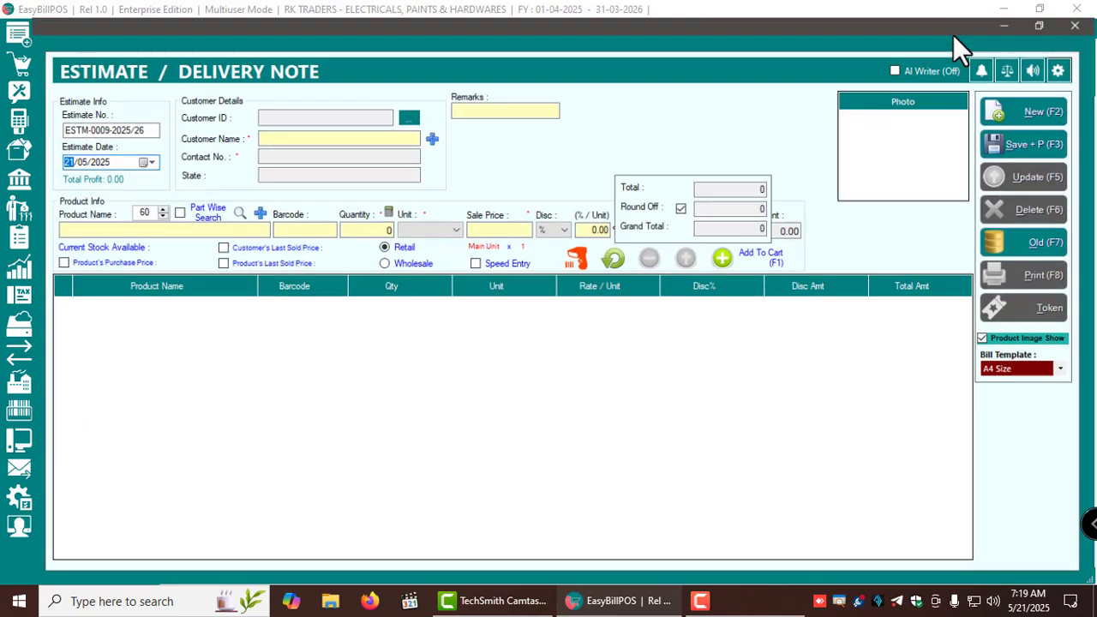
{"action": "left_click", "coordinate": [385, 105]}
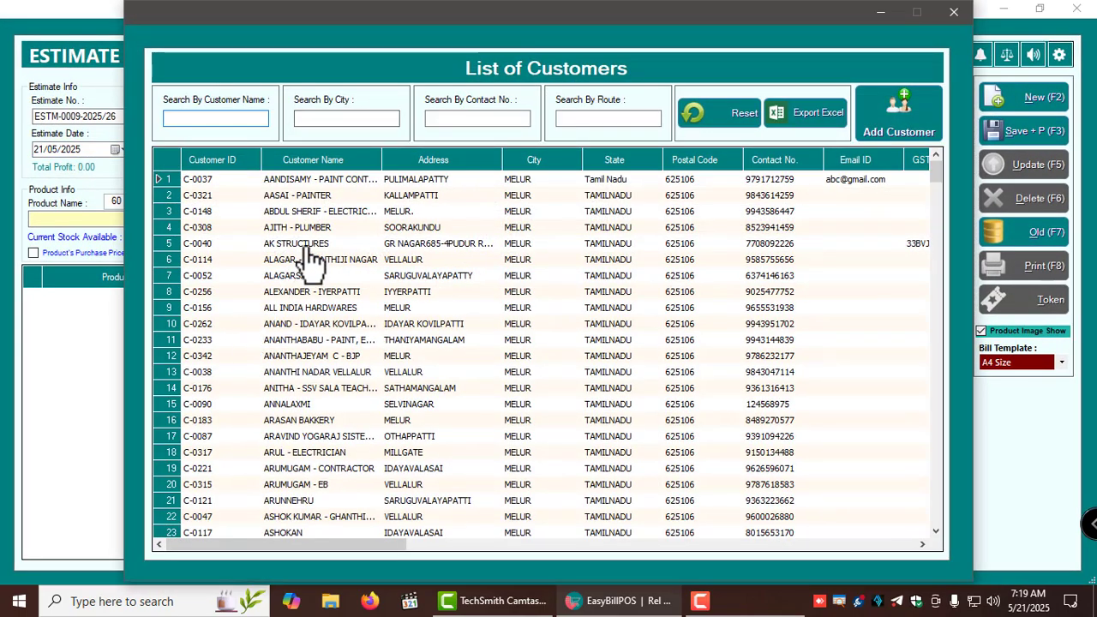
{"action": "double_click", "coordinate": [299, 195]}
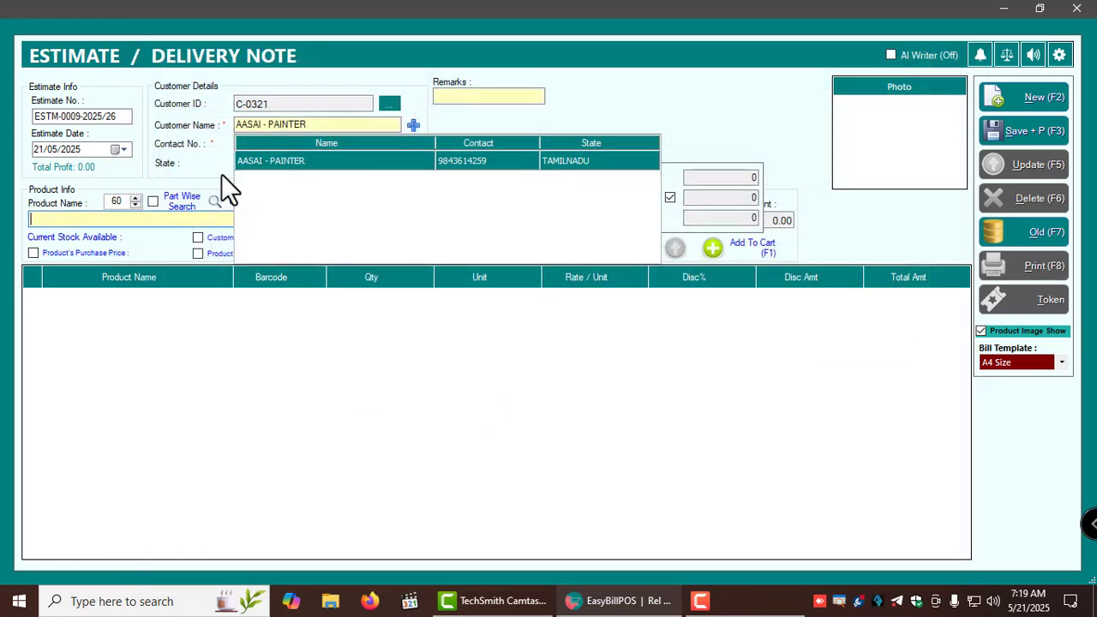
{"action": "left_click", "coordinate": [433, 163]}
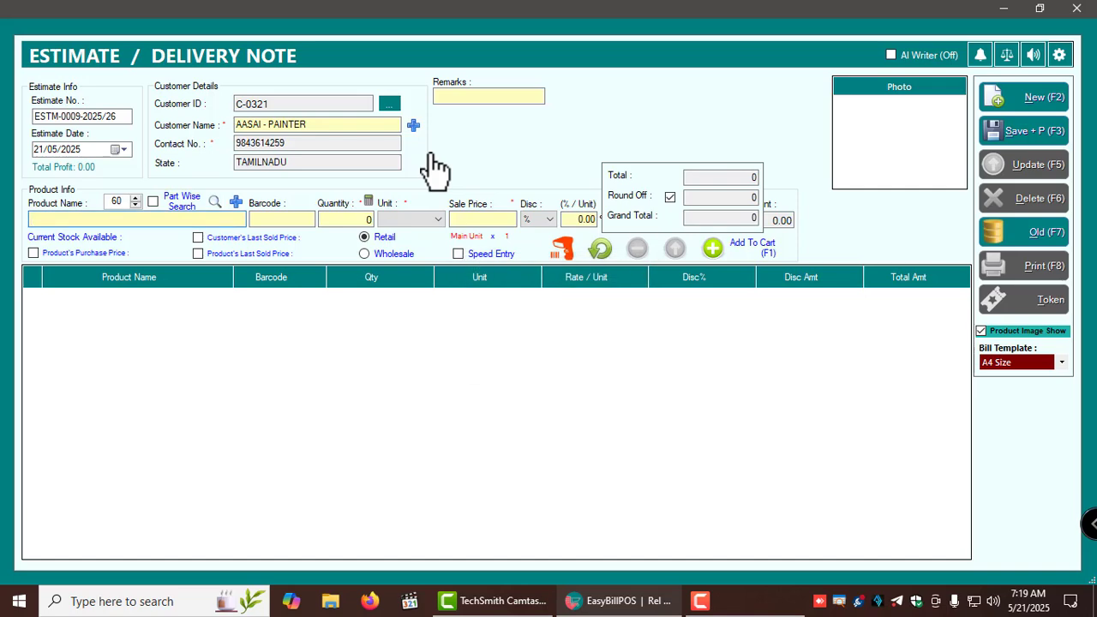
Add 5 PCS of 1 1/2 FEET COLOUR TOWEL ROD to the estimate at a sale price of 90.00.
{"action": "type", "text": "ol"}
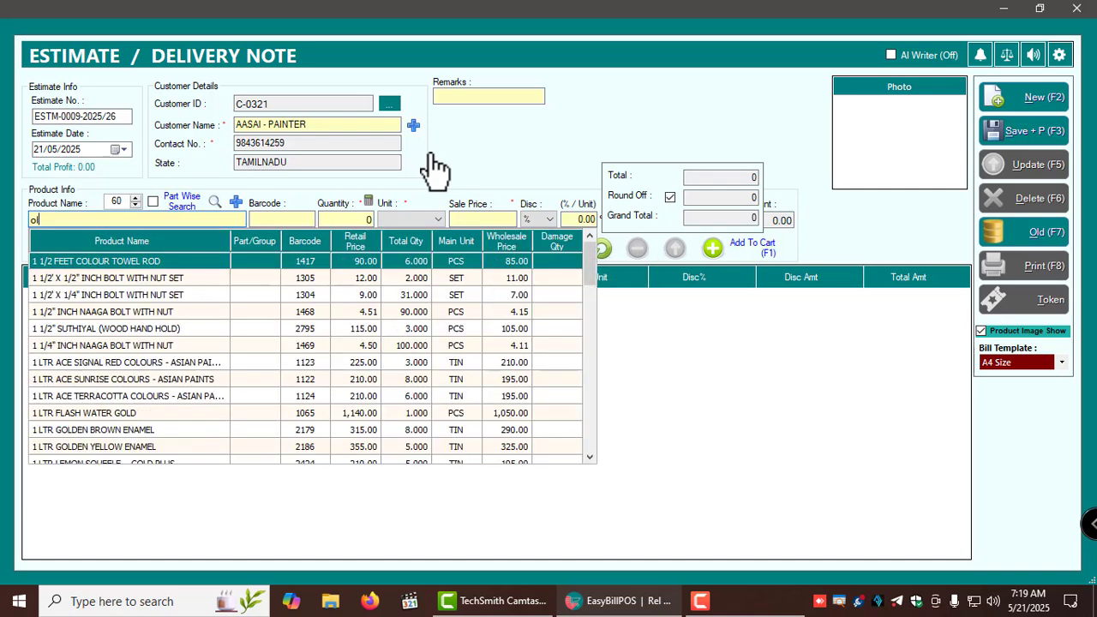
{"action": "key", "text": "Return"}
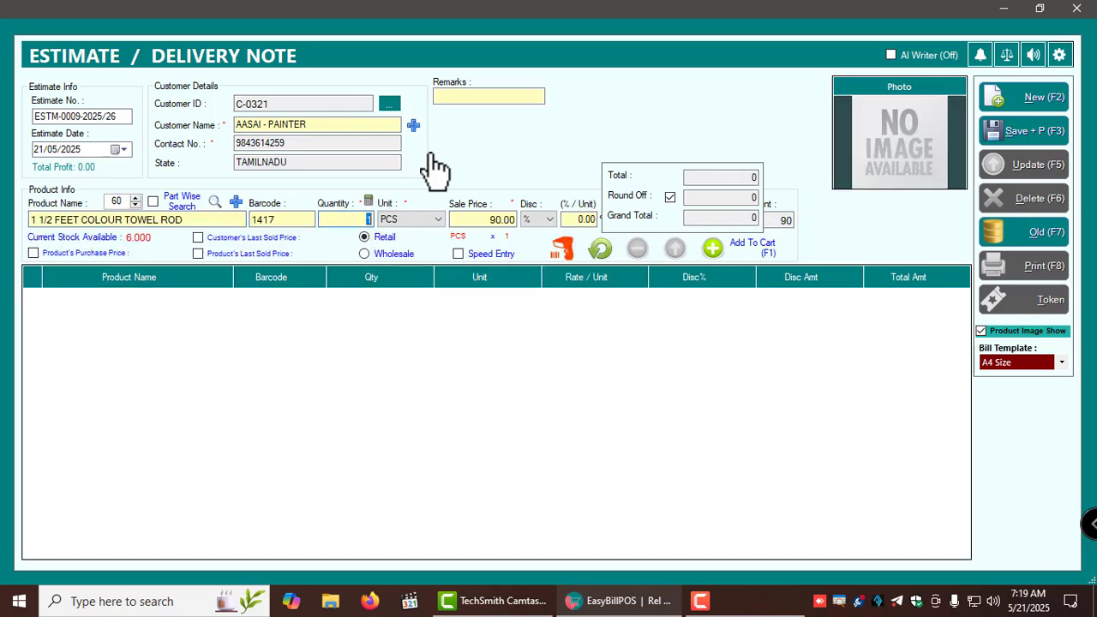
{"action": "key", "text": "Return"}
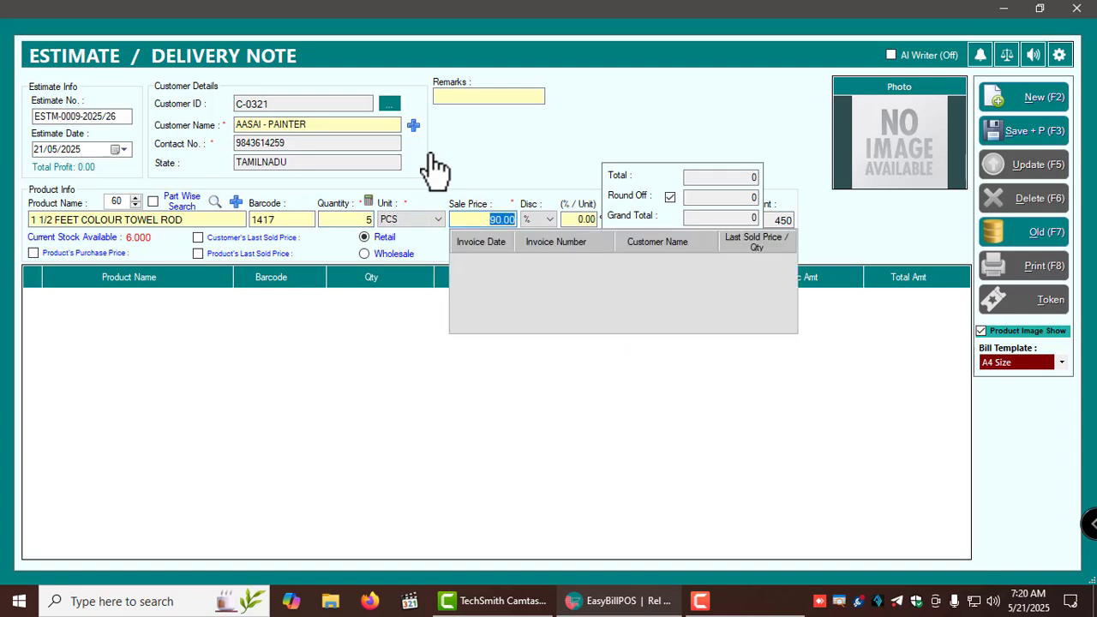
{"action": "key", "text": "Return"}
{"action": "key", "text": "Return"}
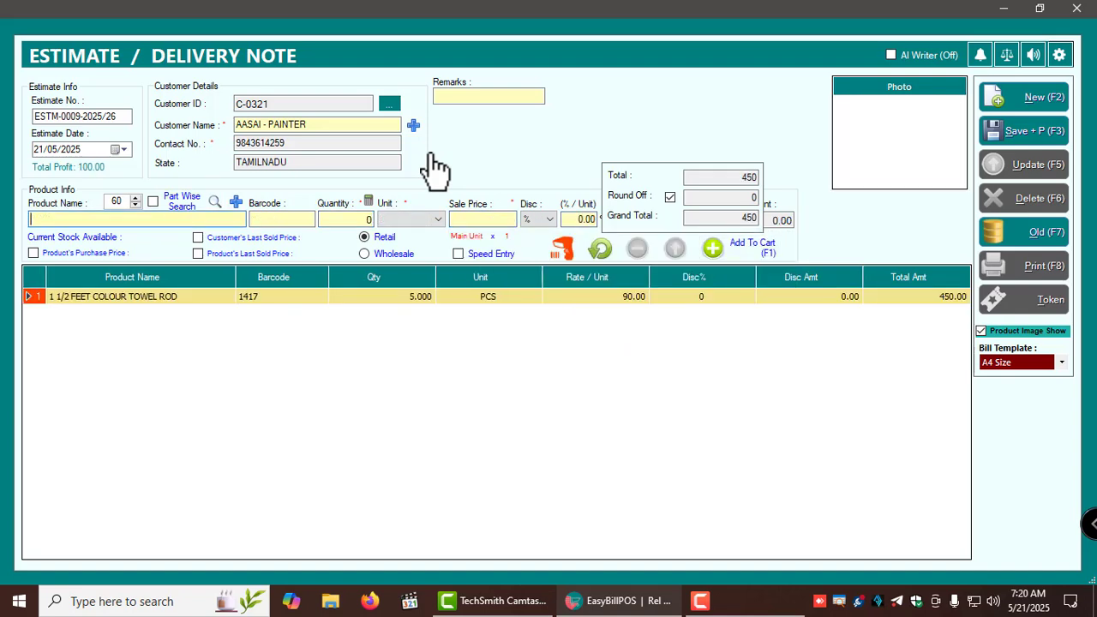
Enable Speed Entry and add one 0.5 HP HARVIN MOTOR - COPPER to the estimate at the retail price.
{"action": "left_click", "coordinate": [459, 253]}
{"action": "type", "text": "o"}
{"action": "key", "text": "Return"}
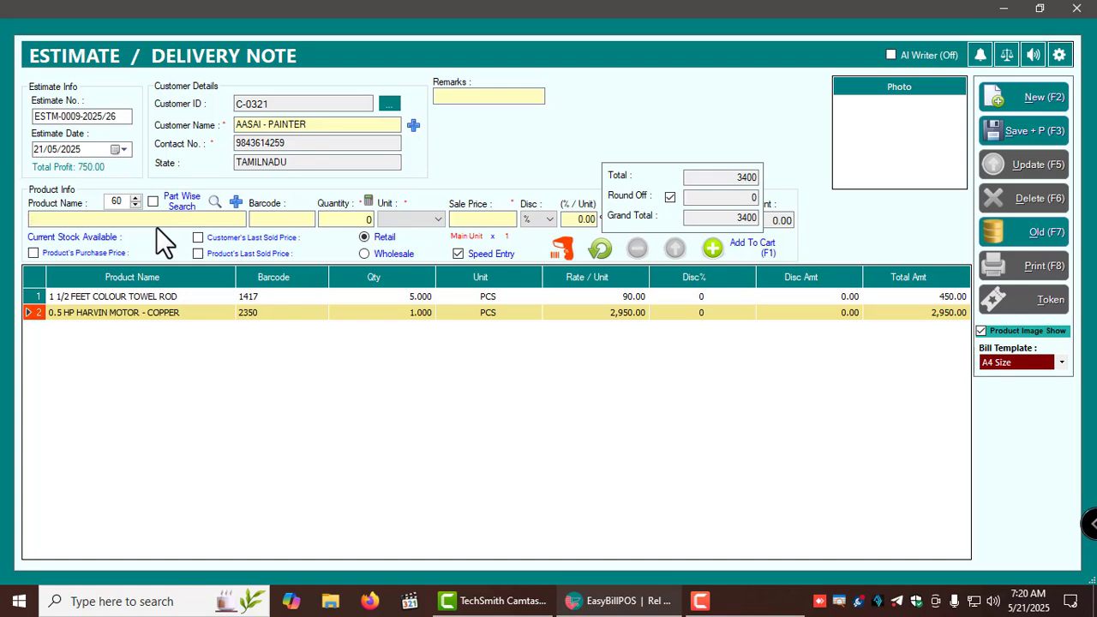
Switch between Wholesale and Retail pricing while adding more 0.5 HP HARVIN MOTOR - COPPER, reaching 5 PCS retail and 6 PCS wholesale.
{"action": "left_click", "coordinate": [376, 255]}
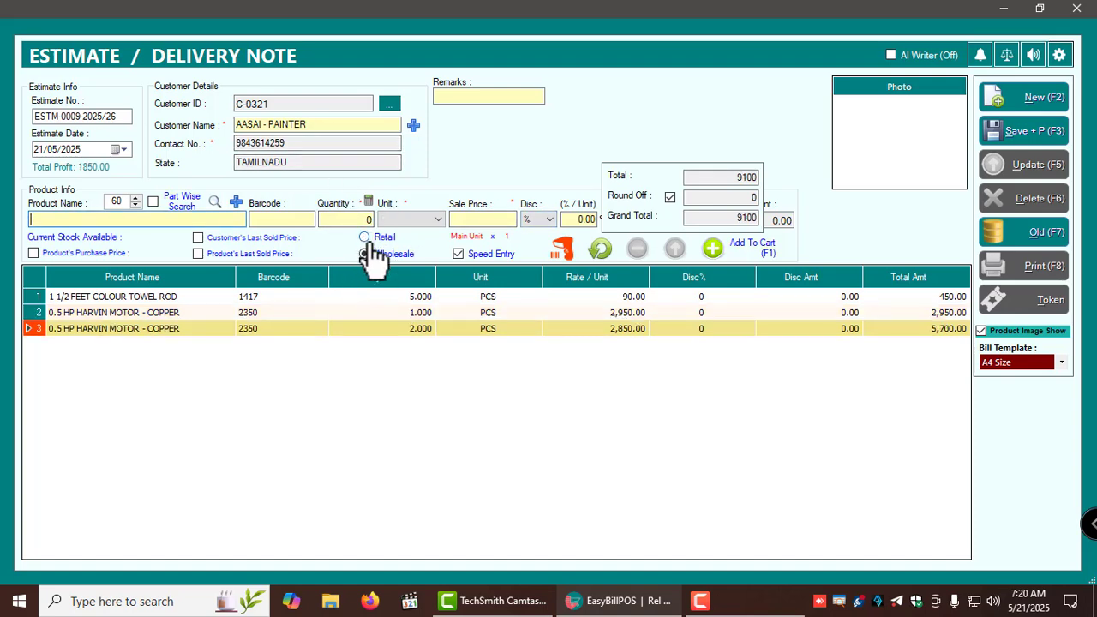
{"action": "left_click", "coordinate": [366, 239]}
{"action": "left_click", "coordinate": [369, 254]}
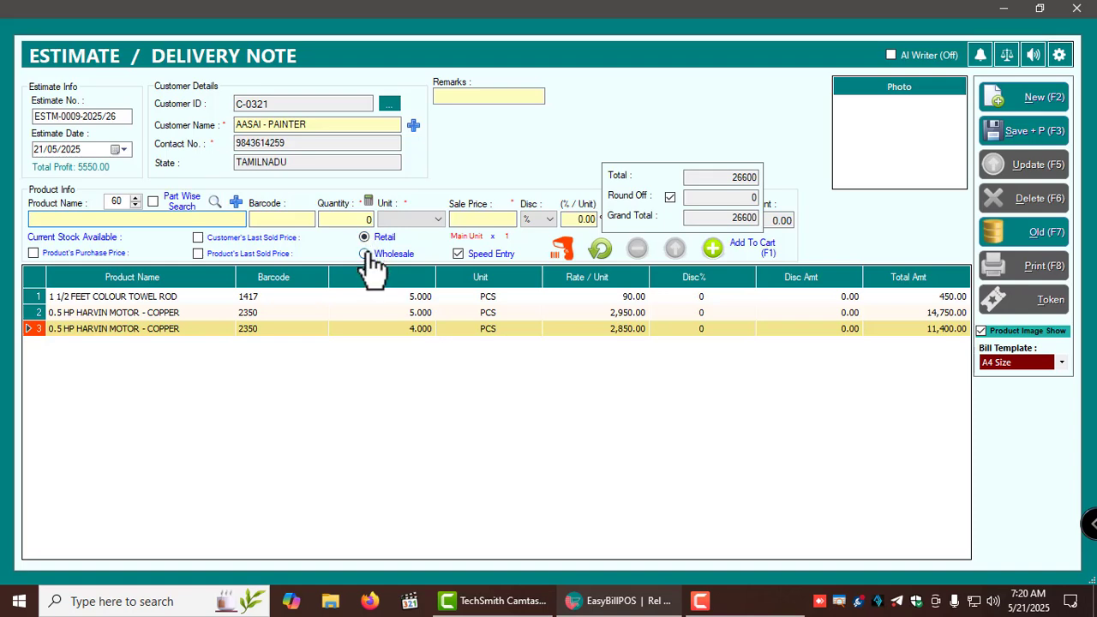
{"action": "left_click", "coordinate": [367, 255]}
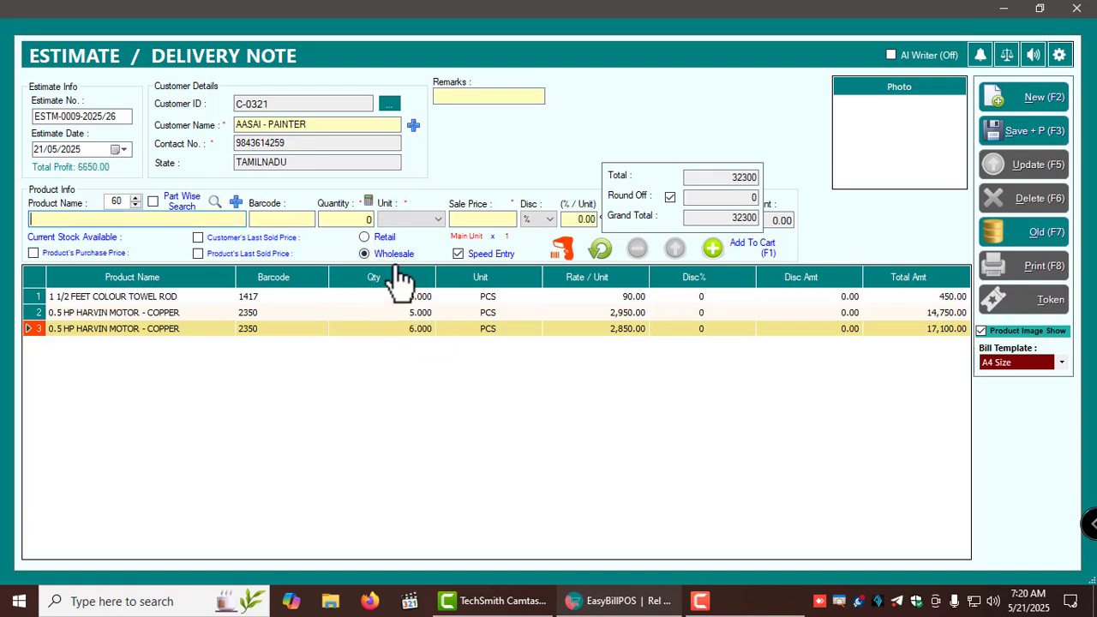
Enable display of the customer's last sold price, the product's last sold price and the product's purchase price.
{"action": "left_click", "coordinate": [263, 239]}
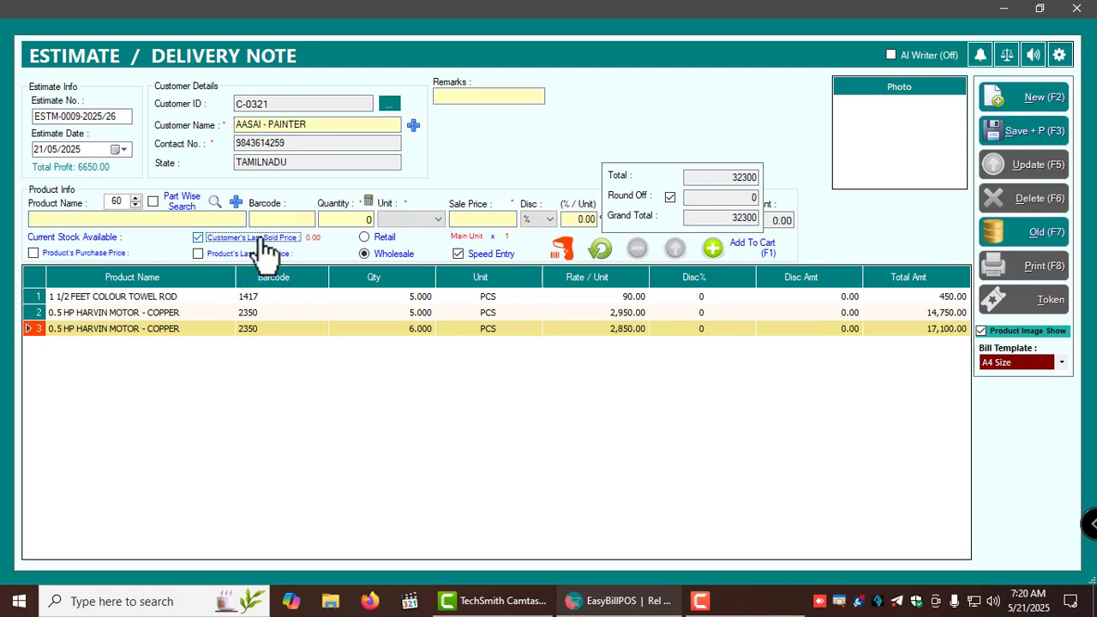
{"action": "left_click", "coordinate": [251, 254]}
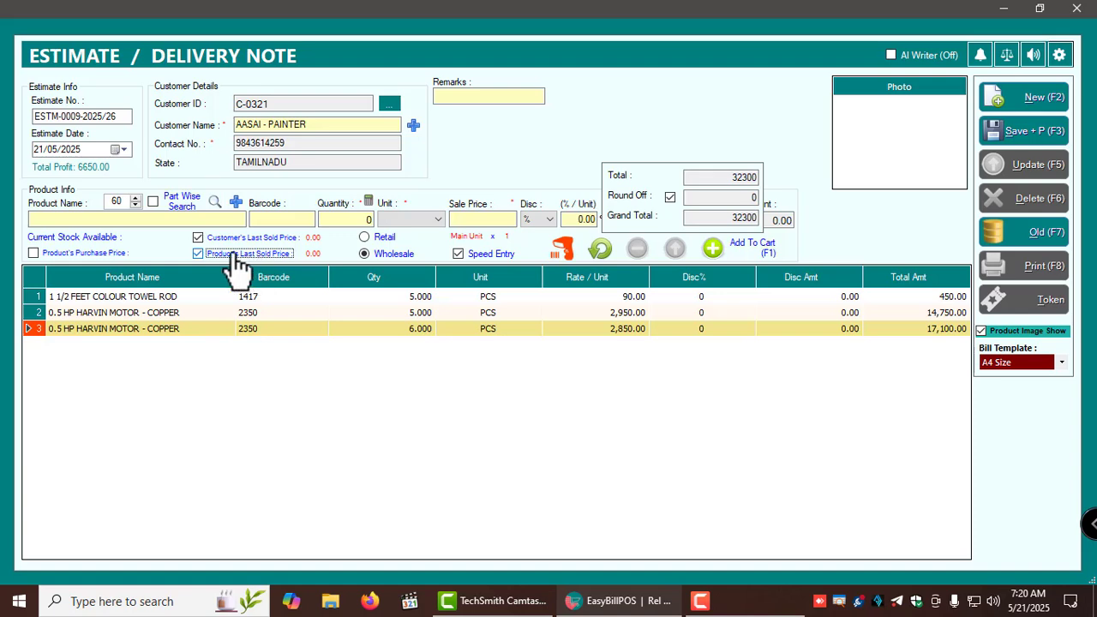
{"action": "left_click", "coordinate": [78, 253]}
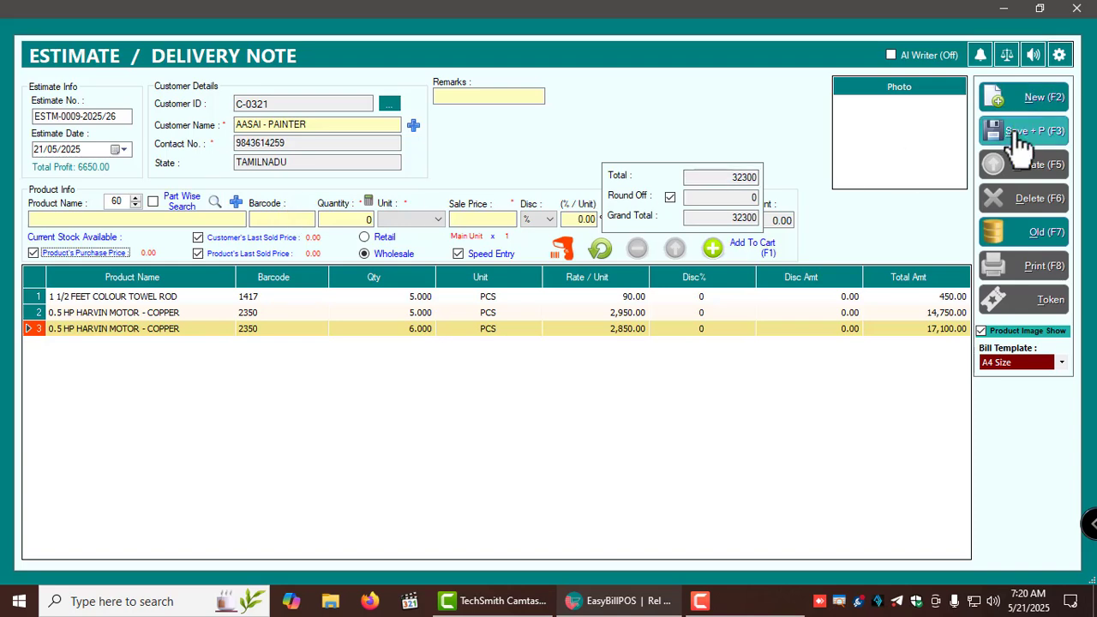
Save the estimate without remarks and review its A4 print preview from the customer details down to the totals.
{"action": "left_click", "coordinate": [501, 97]}
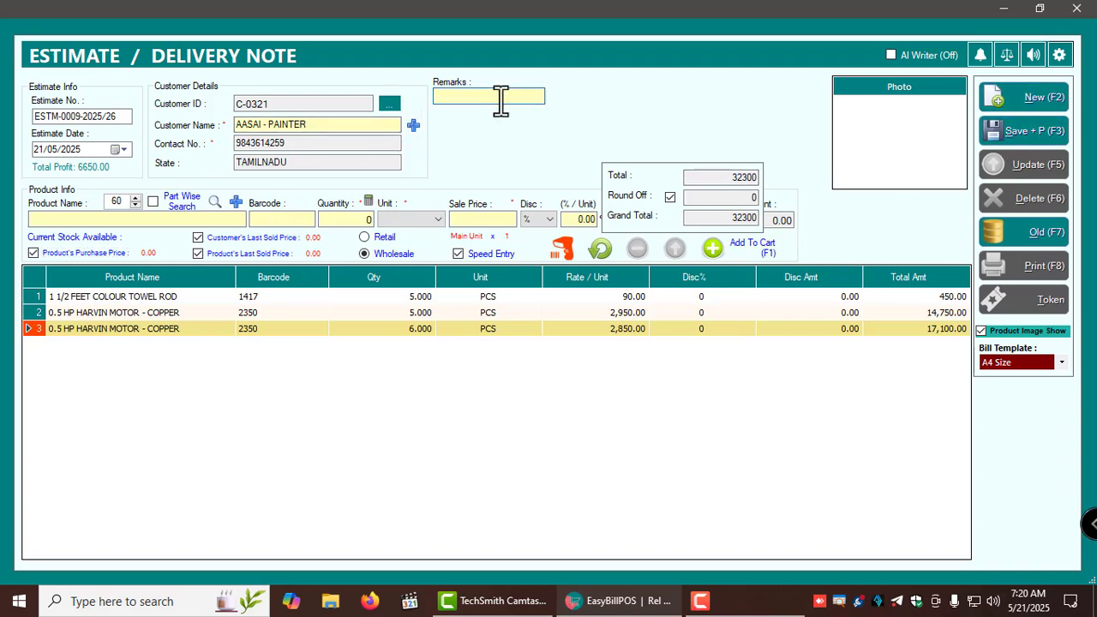
{"action": "left_click", "coordinate": [1038, 137]}
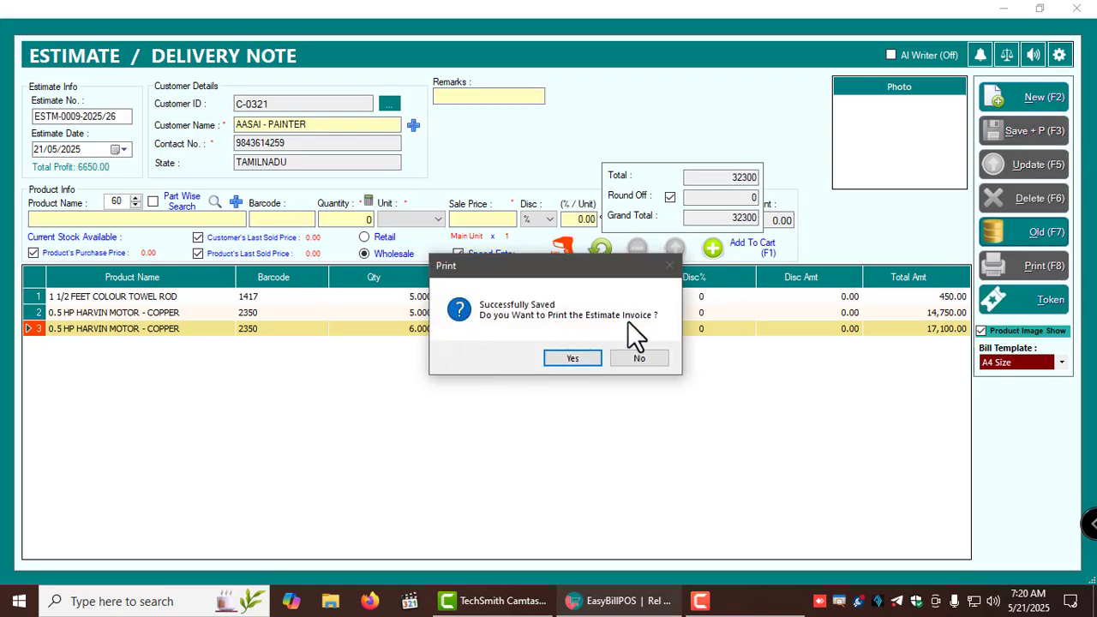
{"action": "left_click", "coordinate": [573, 358]}
{"action": "scroll", "coordinate": [473, 330], "scroll_direction": "down", "scroll_amount": 5}
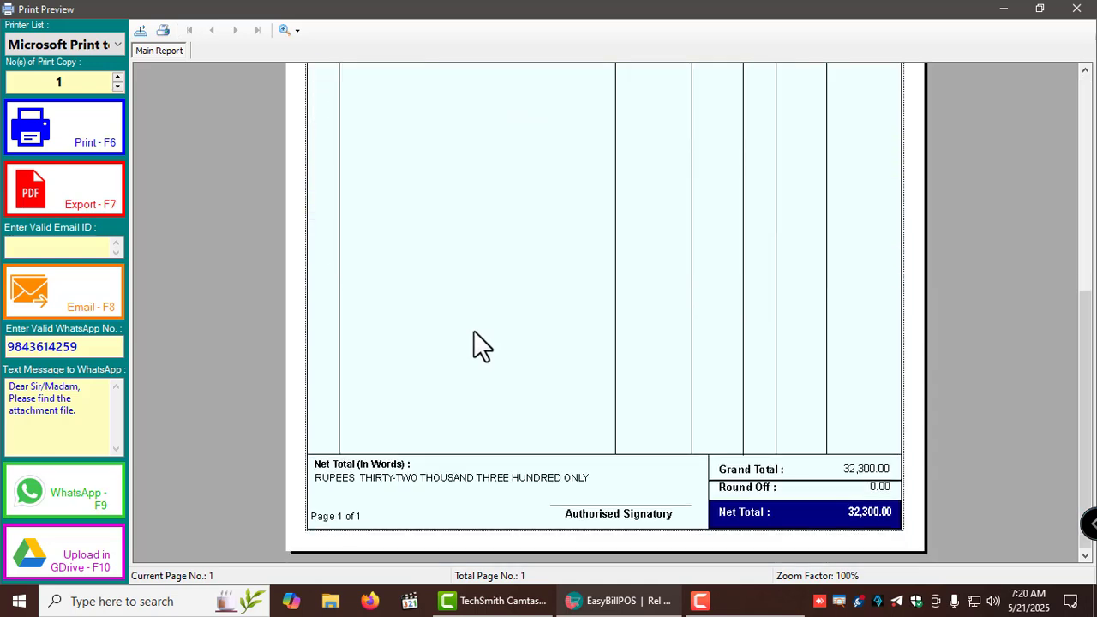
{"action": "scroll", "coordinate": [474, 332], "scroll_direction": "up", "scroll_amount": 5}
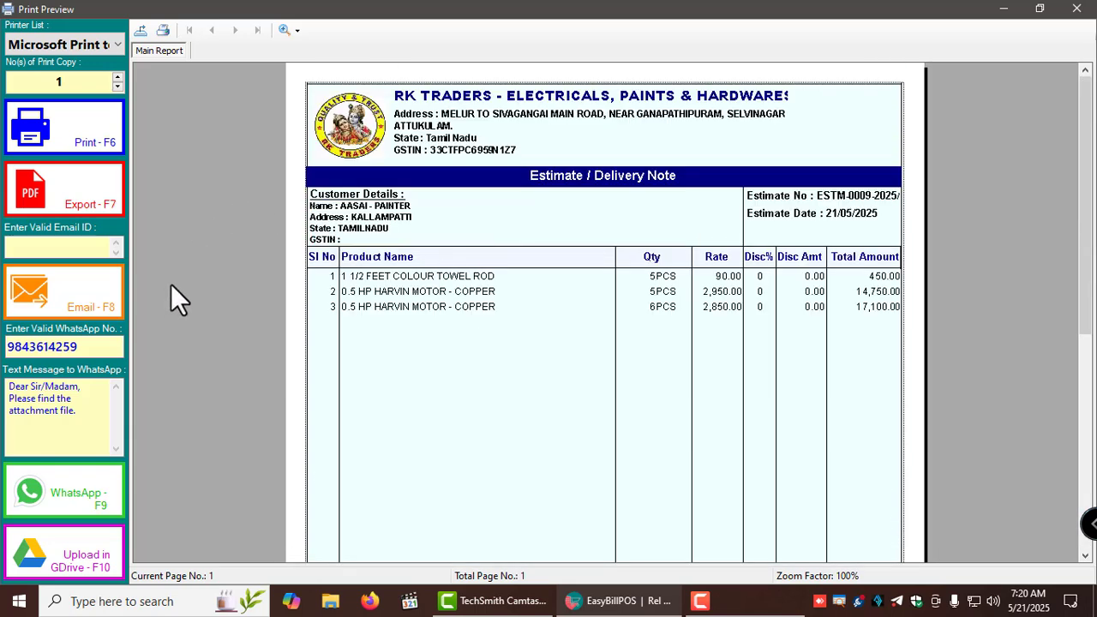
{"action": "scroll", "coordinate": [681, 129], "scroll_direction": "down", "scroll_amount": 5}
{"action": "left_click", "coordinate": [1077, 9]}
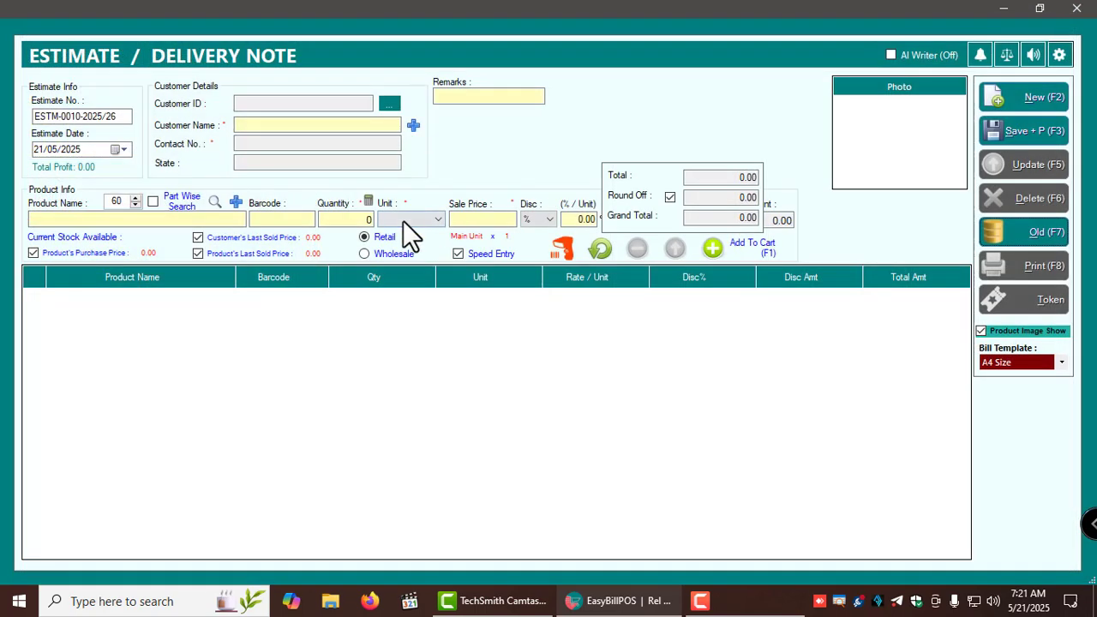
Reopen the saved estimate with the A5 Size bill template and preview its printed version.
{"action": "left_click", "coordinate": [1061, 362]}
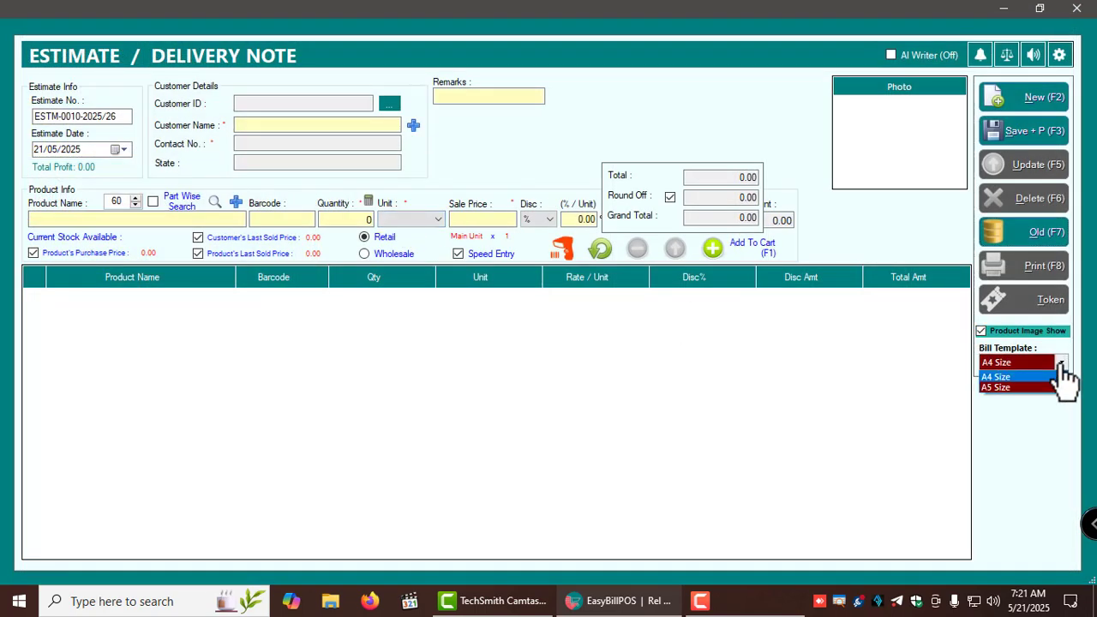
{"action": "left_click", "coordinate": [1002, 387]}
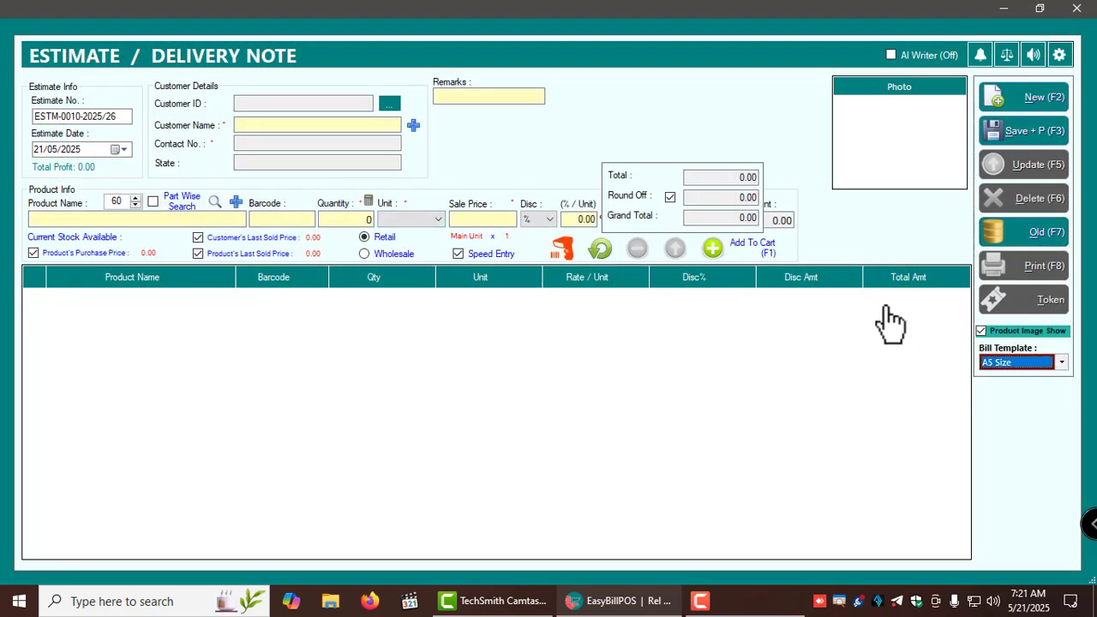
{"action": "left_click", "coordinate": [1025, 242]}
{"action": "double_click", "coordinate": [230, 216]}
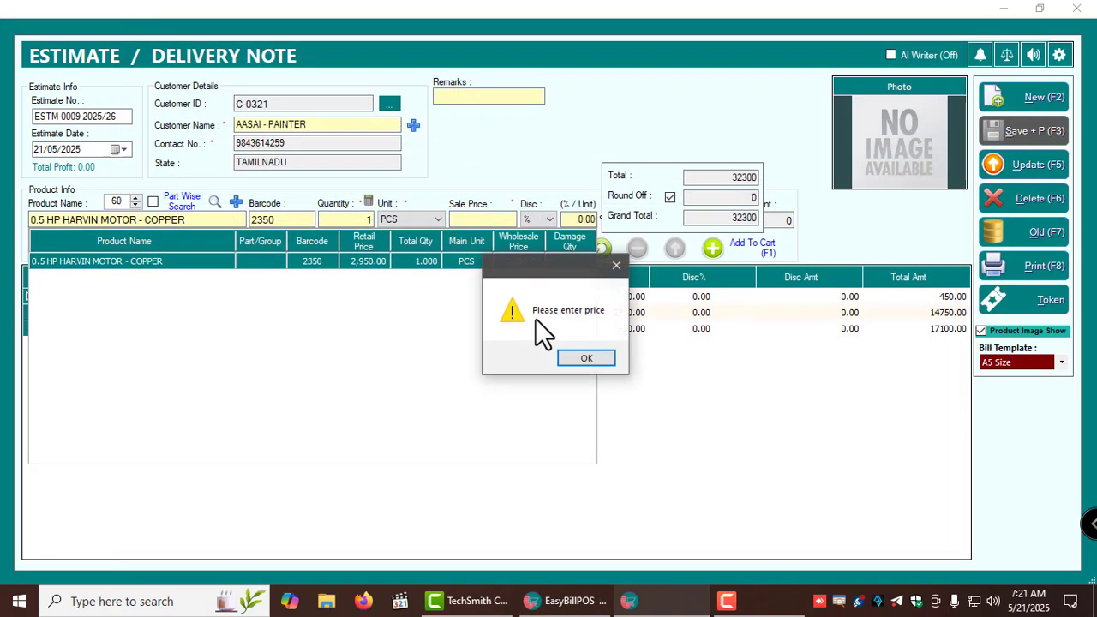
{"action": "left_click", "coordinate": [581, 360]}
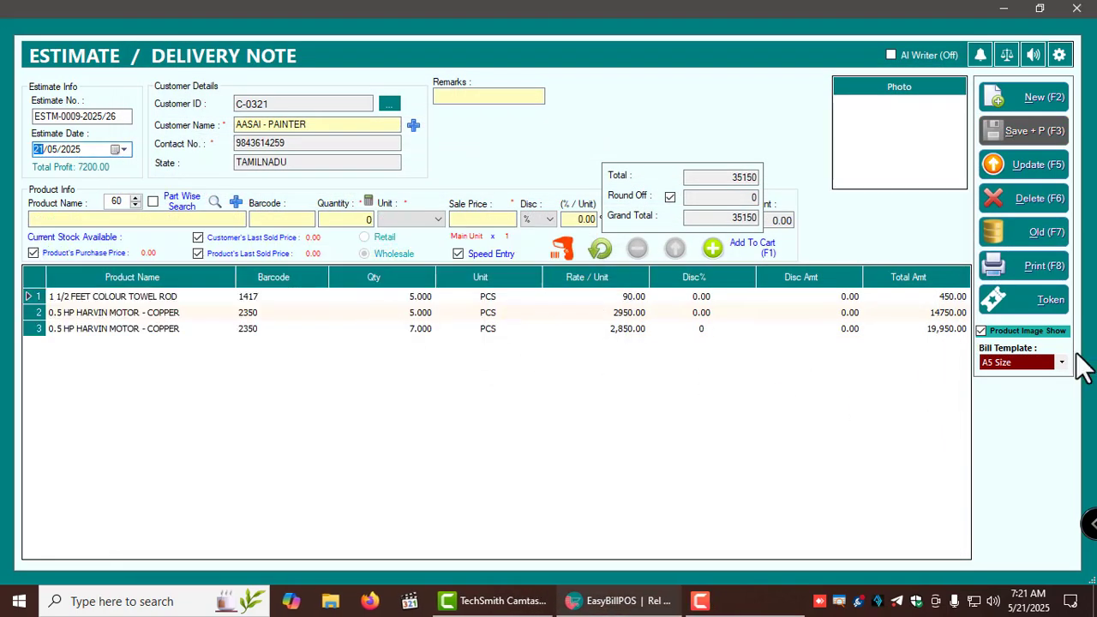
{"action": "left_click", "coordinate": [1032, 266]}
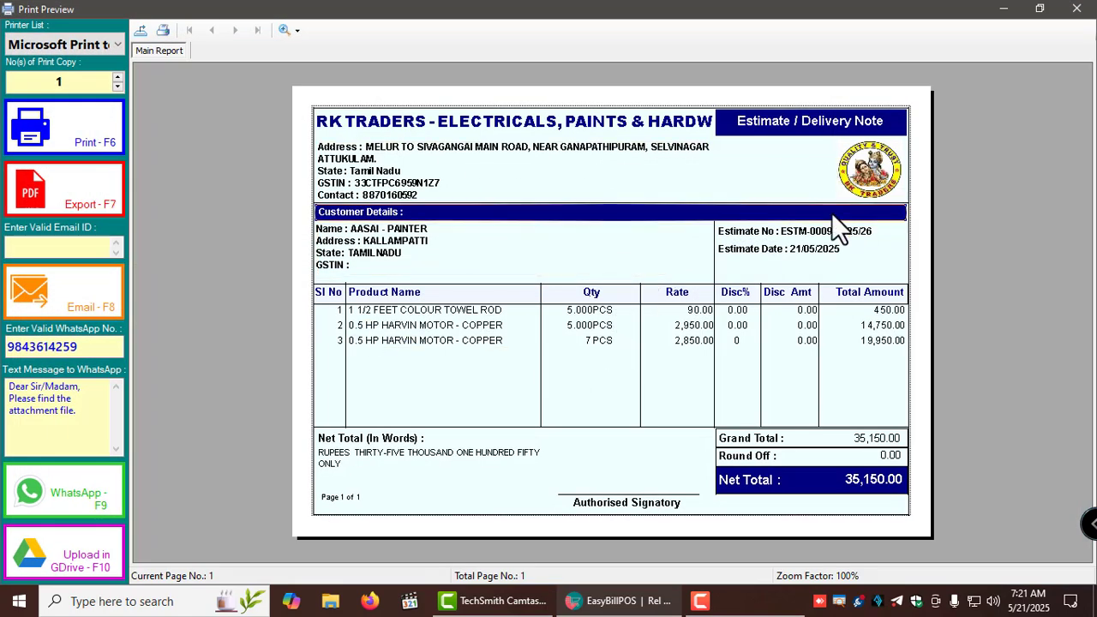